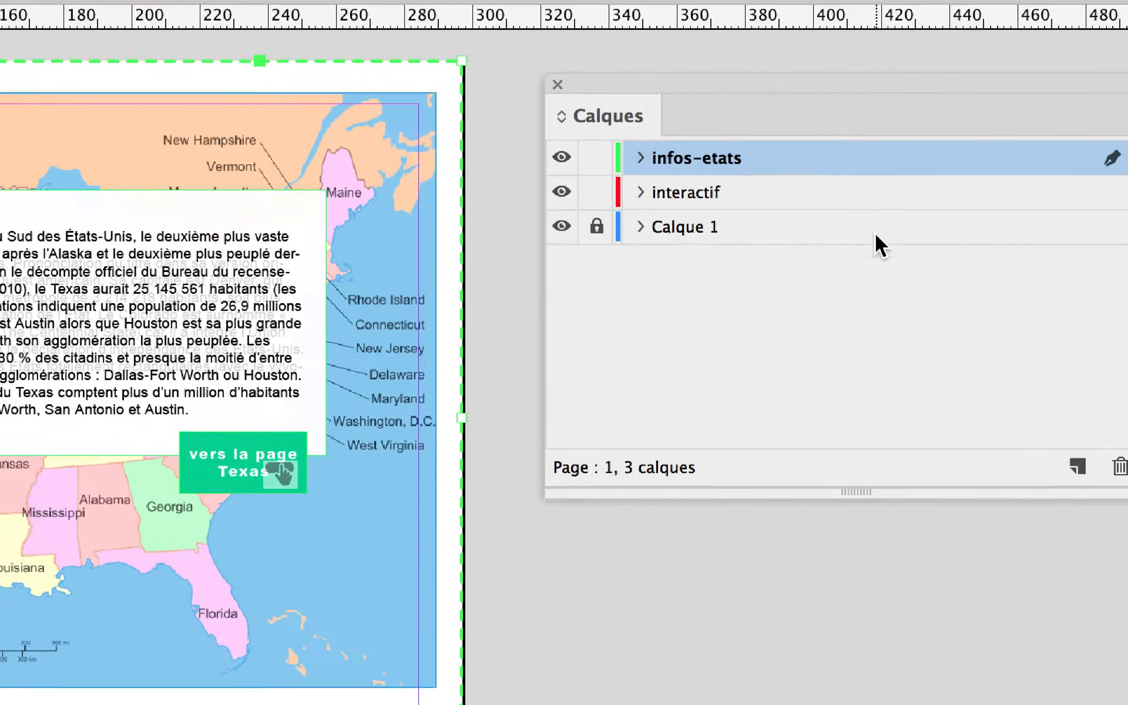
{"action": "left_click", "coordinate": [877, 181]}
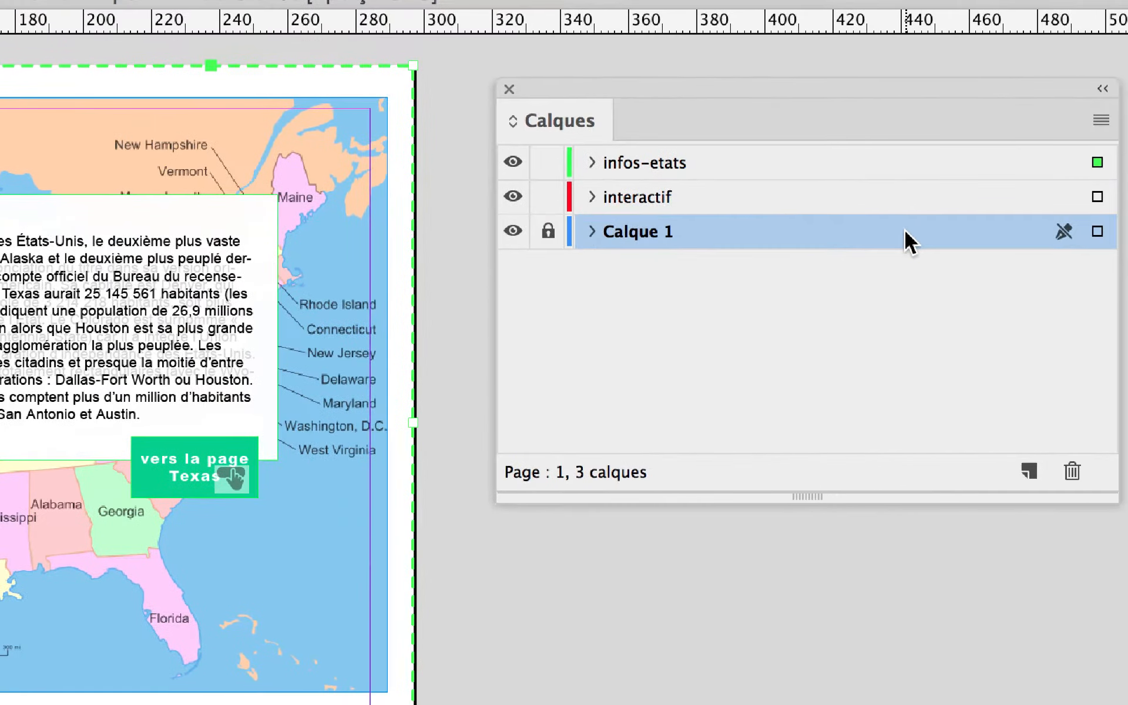
{"action": "left_click", "coordinate": [892, 220]}
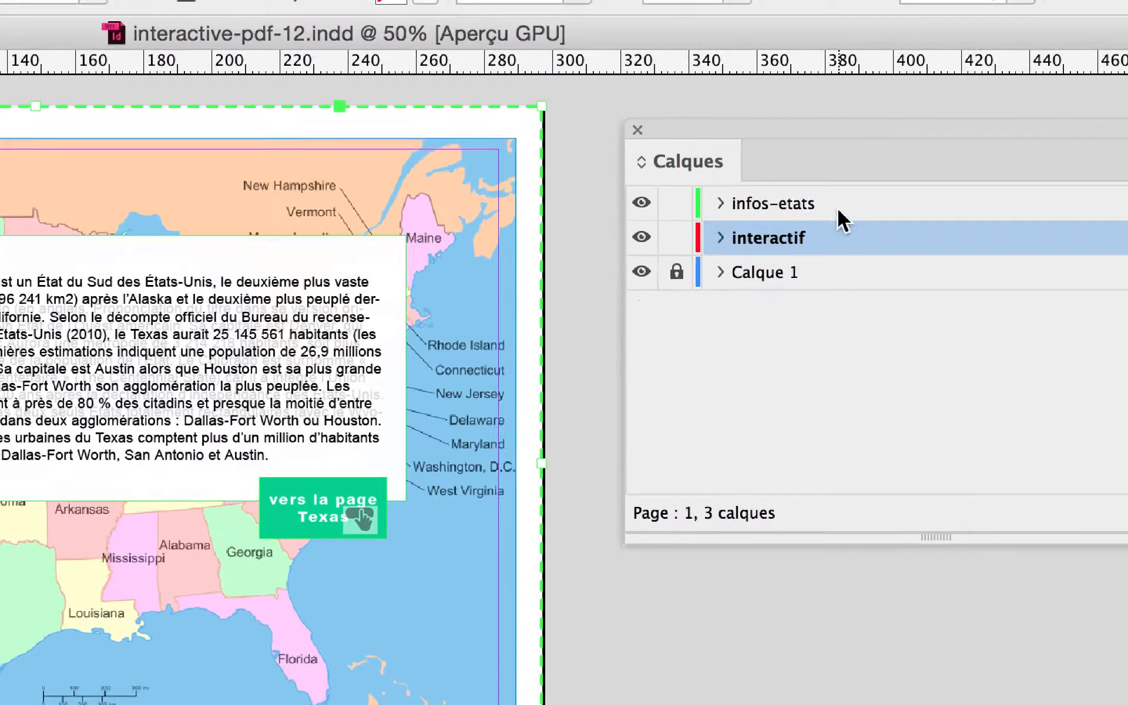
{"action": "left_click", "coordinate": [731, 191]}
{"action": "left_click", "coordinate": [839, 218]}
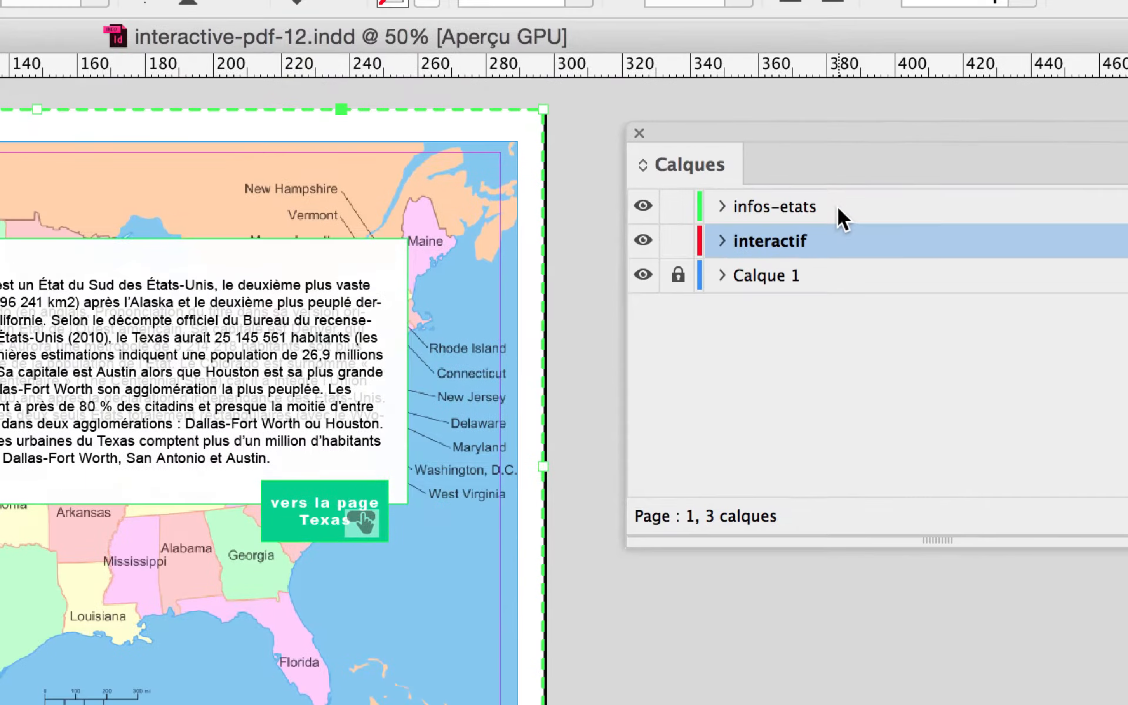
{"action": "left_click", "coordinate": [838, 192]}
{"action": "left_click", "coordinate": [839, 219]}
{"action": "left_click", "coordinate": [839, 193]}
{"action": "left_click", "coordinate": [844, 228]}
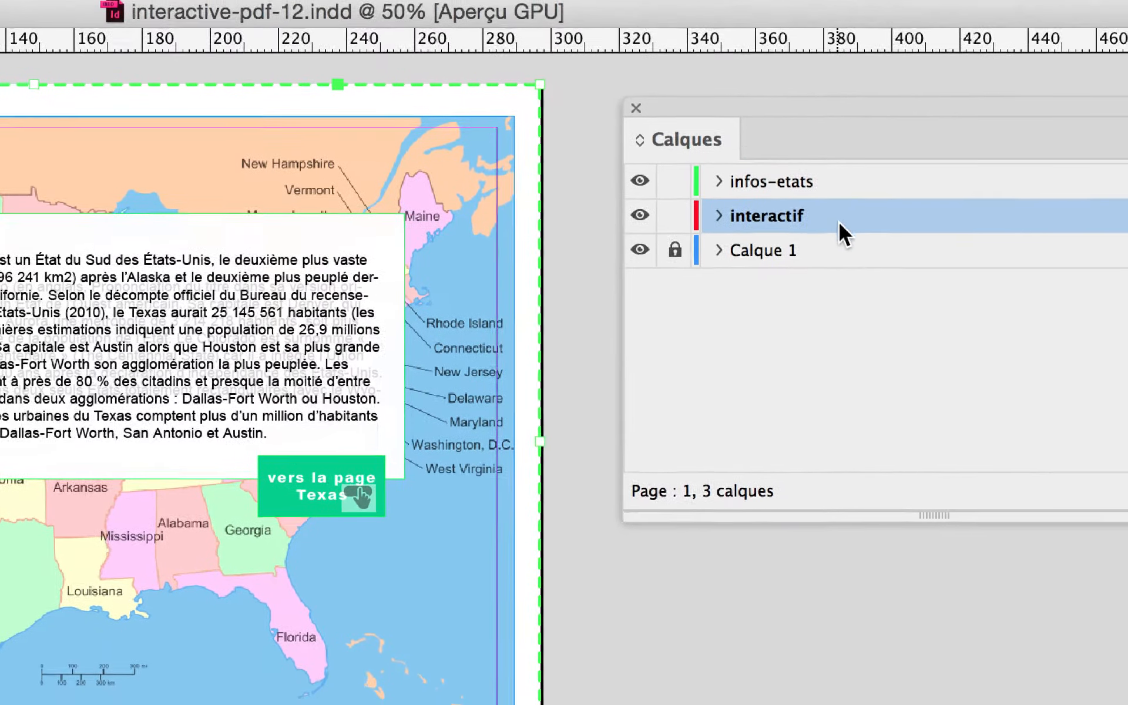
Create a new layer directly above Calque 1 and name it "empecher le passage a la page suivante"
{"action": "left_click", "coordinate": [853, 260]}
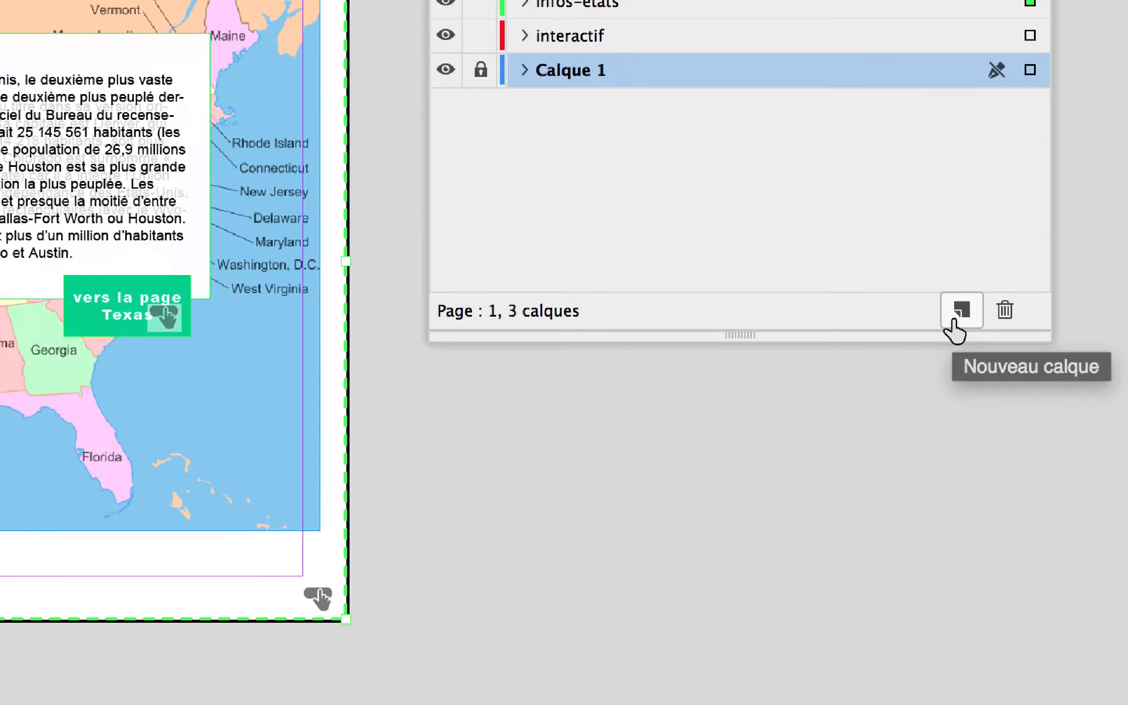
{"action": "left_click", "coordinate": [952, 322]}
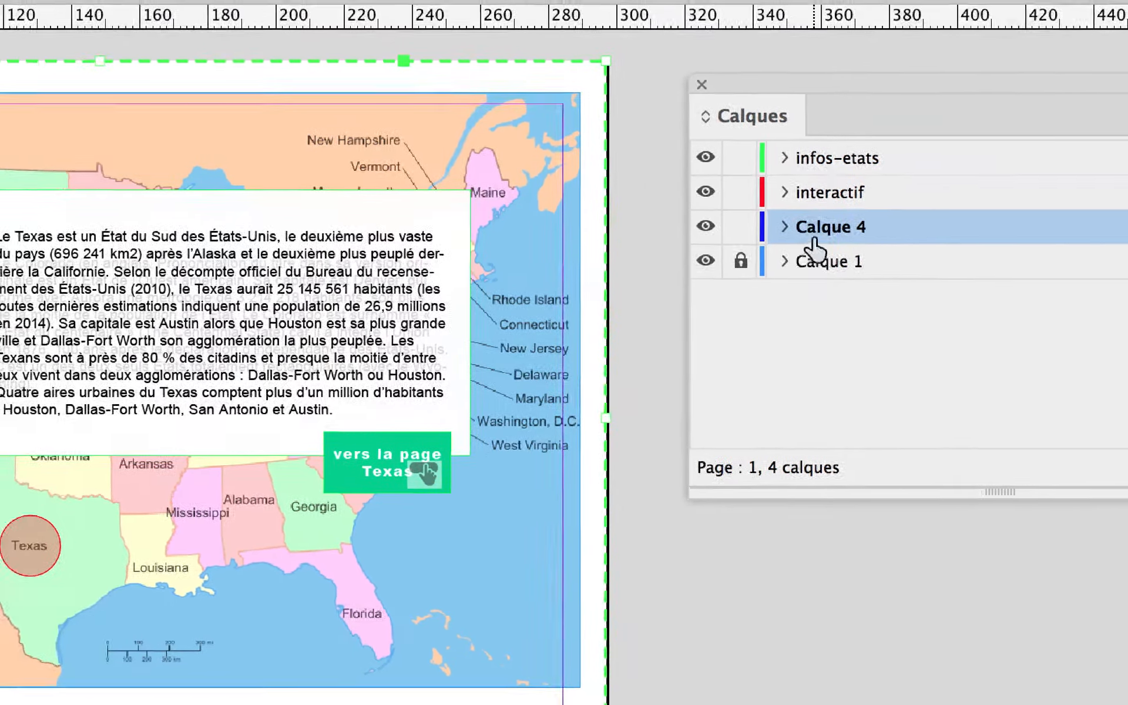
{"action": "double_click", "coordinate": [755, 212]}
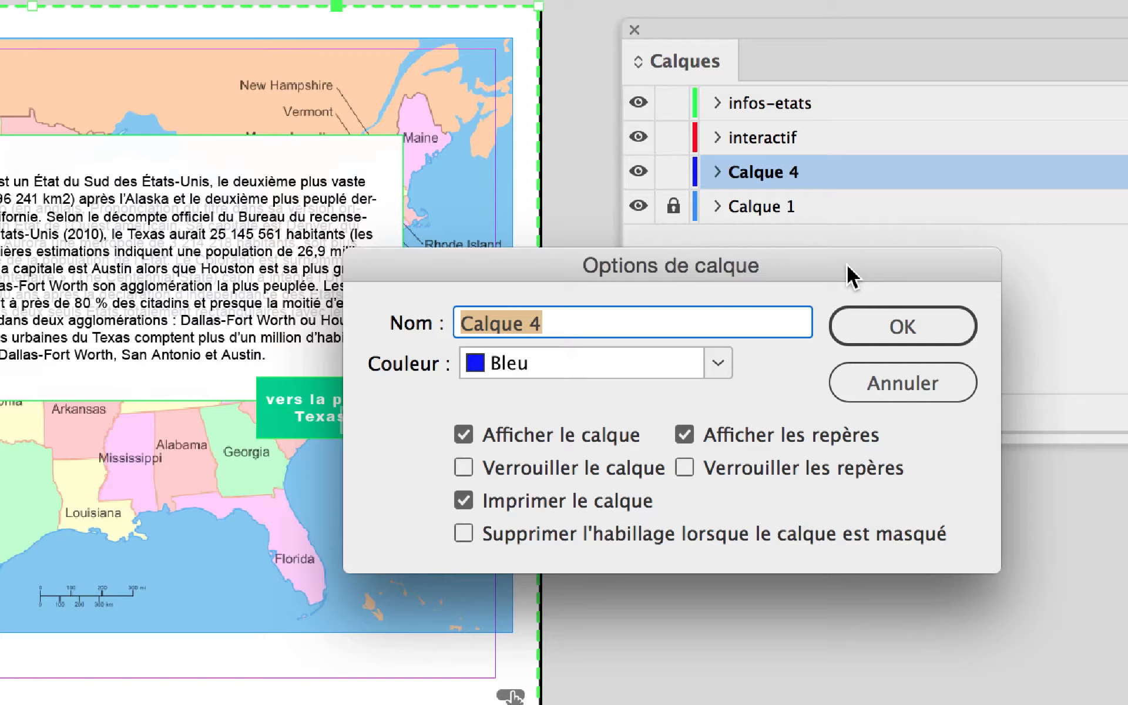
{"action": "type", "text": "em"}
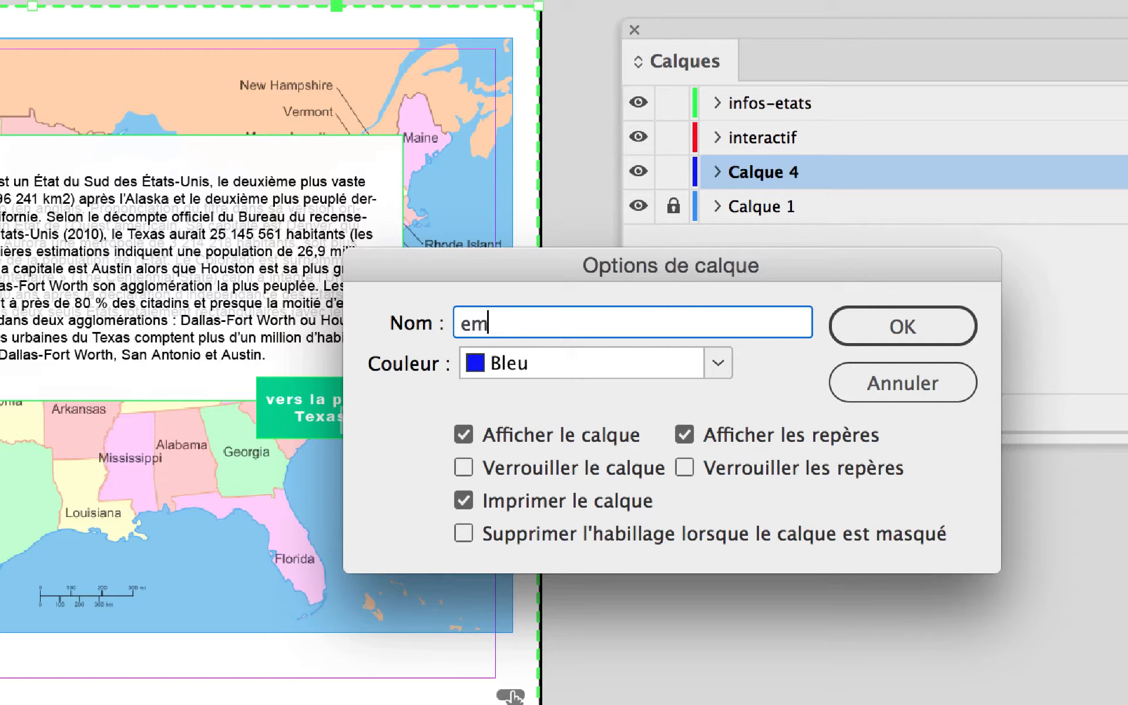
{"action": "type", "text": "pecher l"}
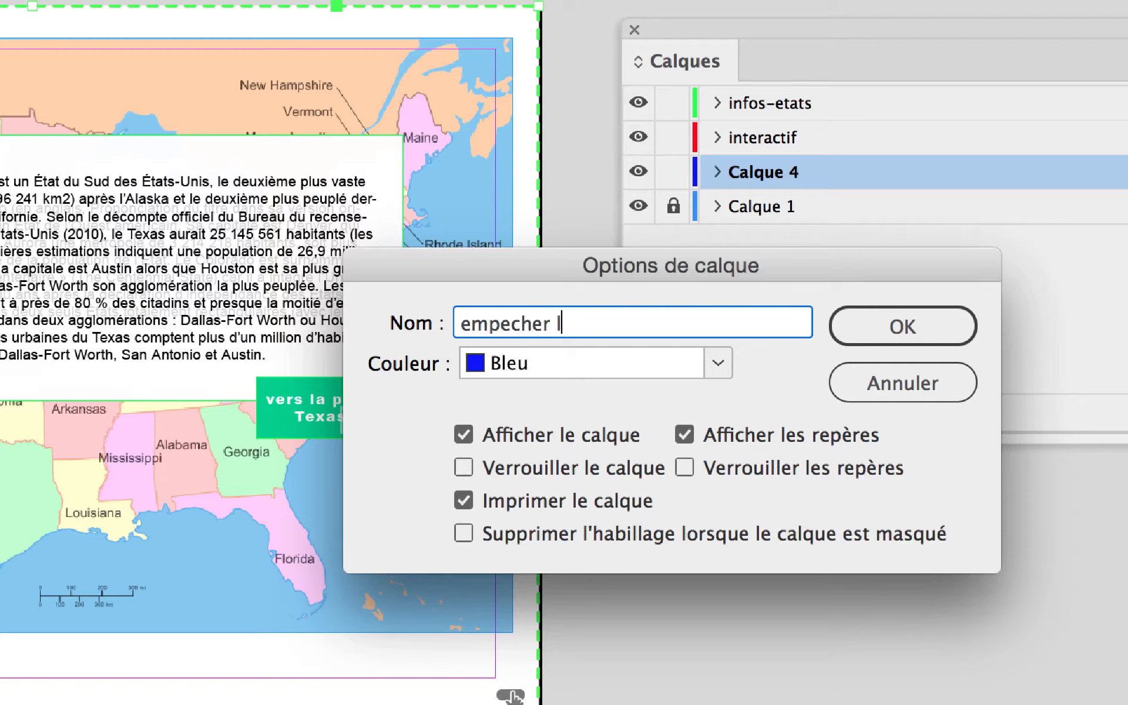
{"action": "type", "text": "e passage a la "}
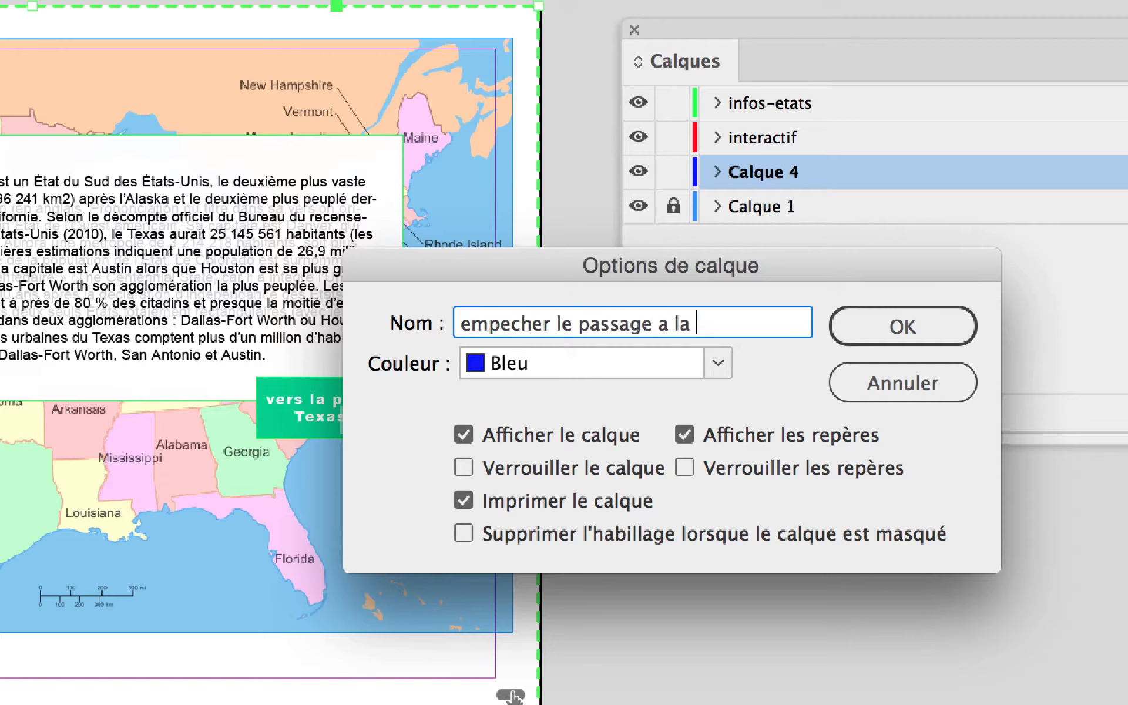
{"action": "type", "text": "page suivante"}
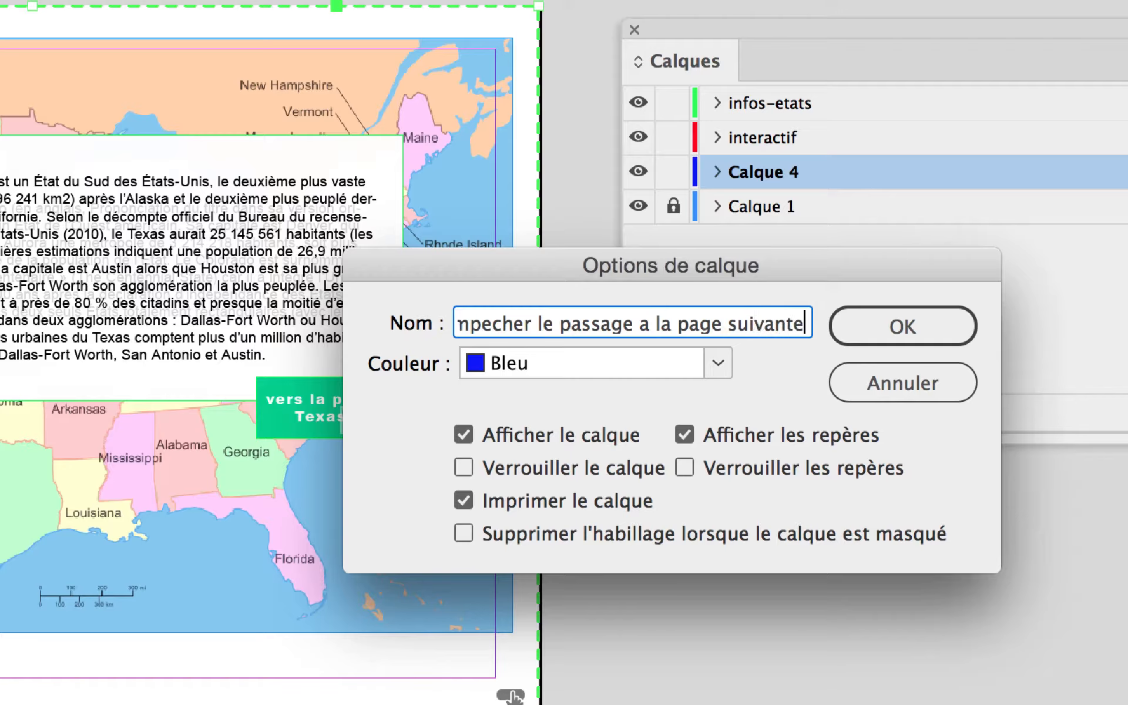
{"action": "left_click", "coordinate": [903, 327]}
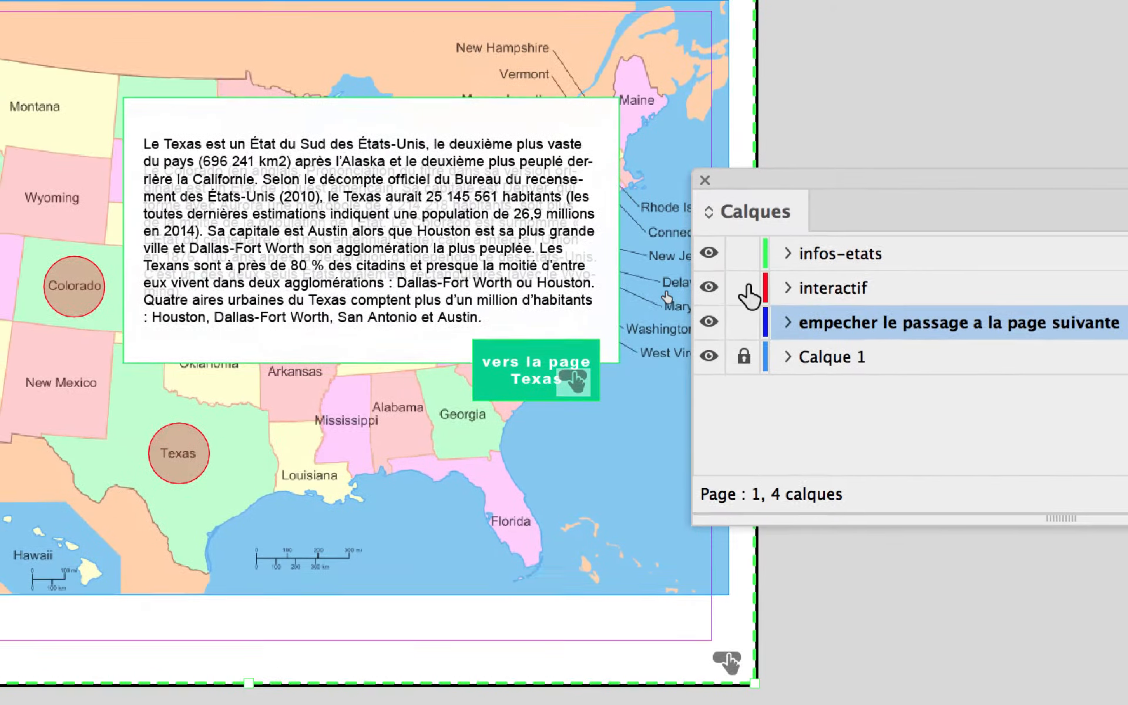
Lock the interactif and infos-etats layers and move the layer list clear of the page
{"action": "left_click", "coordinate": [744, 287]}
{"action": "left_click", "coordinate": [744, 253]}
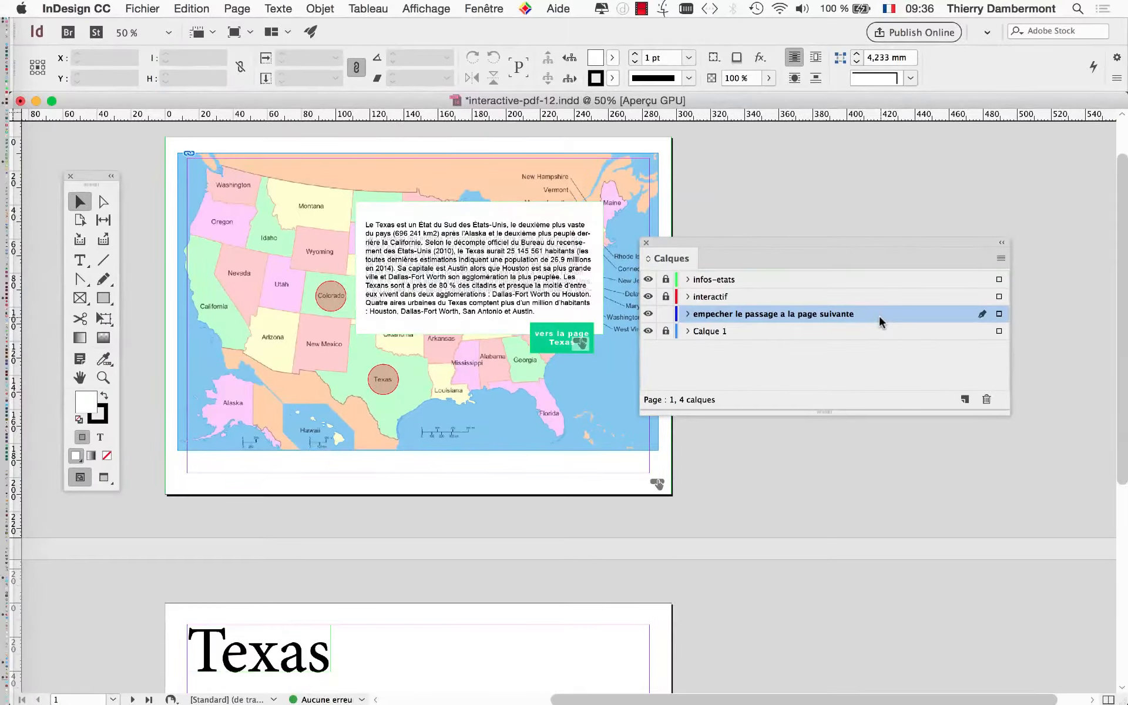
{"action": "left_click_drag", "start_coordinate": [705, 246], "coordinate": [858, 193]}
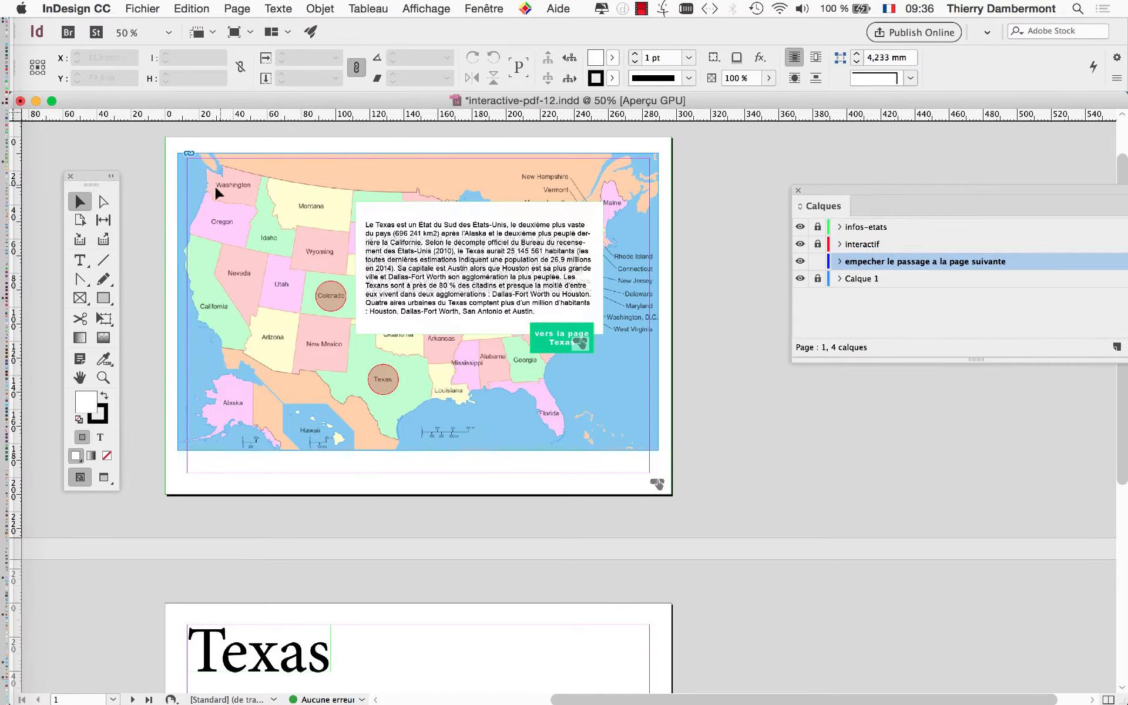
Draw a rectangle with no fill and no stroke covering the whole first page, 297 × 210 mm
{"action": "left_click", "coordinate": [104, 299]}
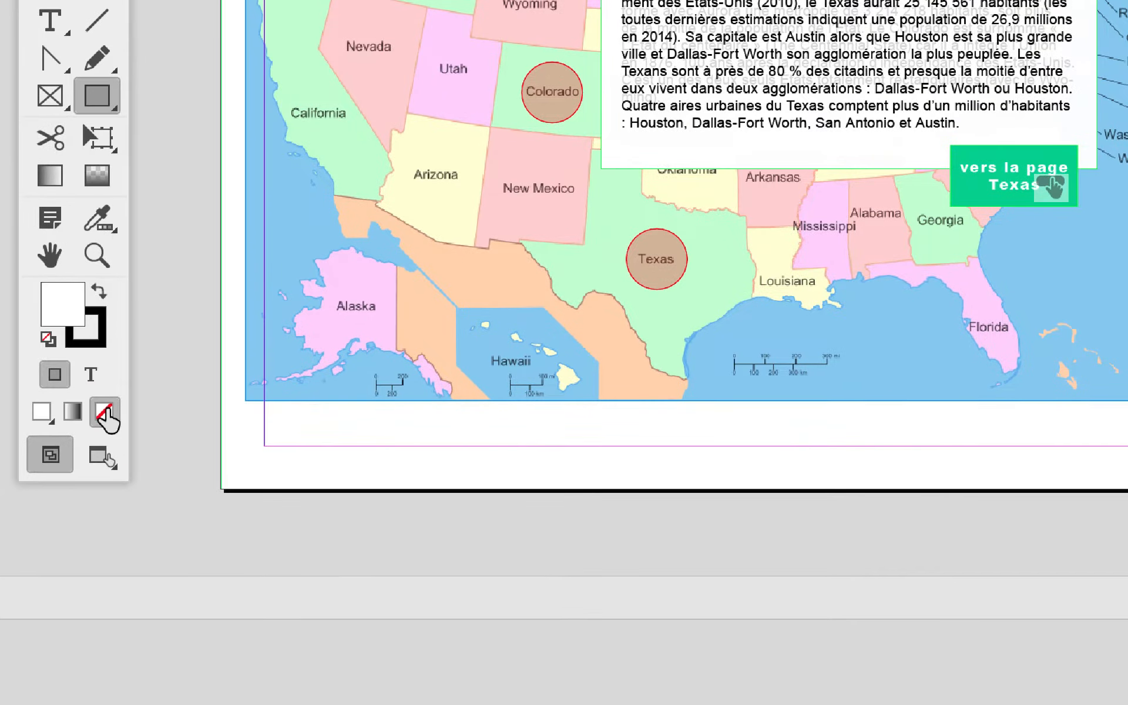
{"action": "left_click", "coordinate": [105, 415]}
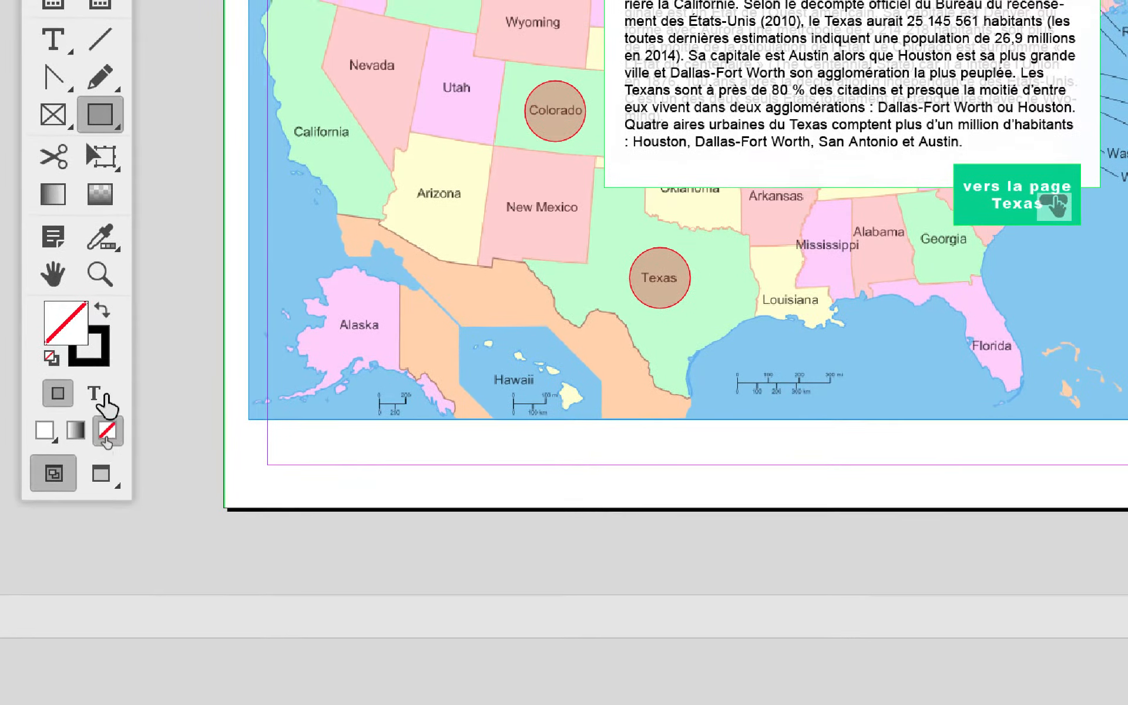
{"action": "left_click", "coordinate": [94, 360]}
{"action": "left_click", "coordinate": [107, 432]}
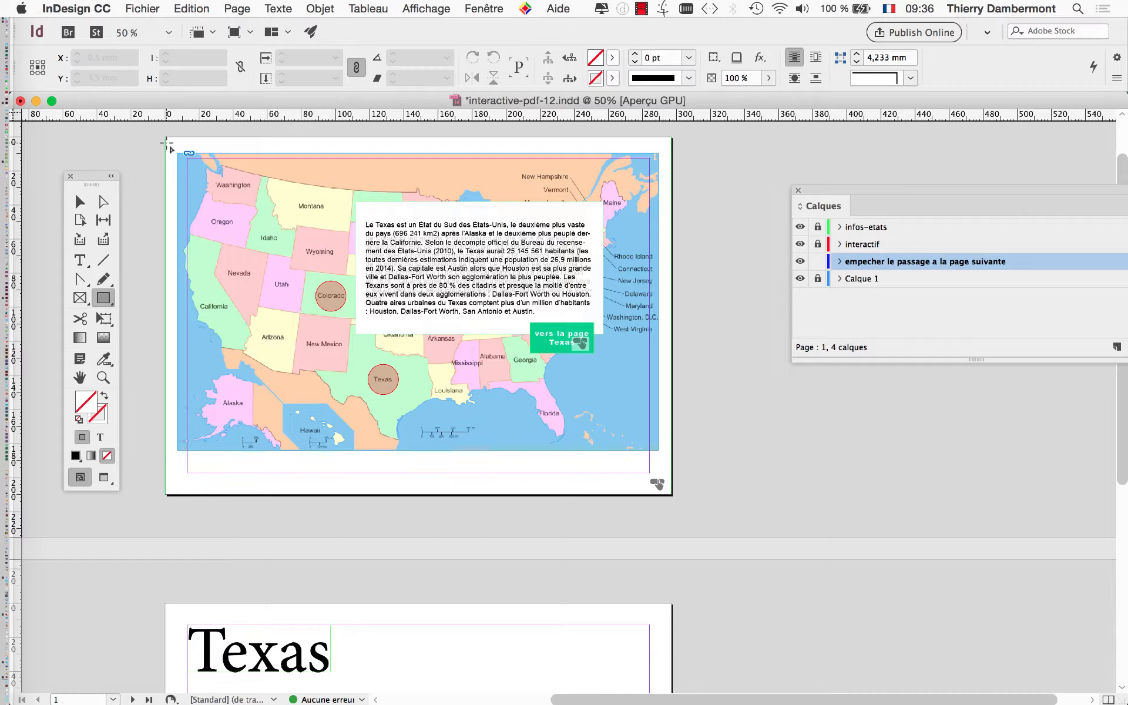
{"action": "mouse_move", "coordinate": [165, 135]}
{"action": "left_mouse_down"}
{"action": "mouse_move", "coordinate": [317, 289]}
{"action": "mouse_move", "coordinate": [671, 495]}
{"action": "left_mouse_up"}
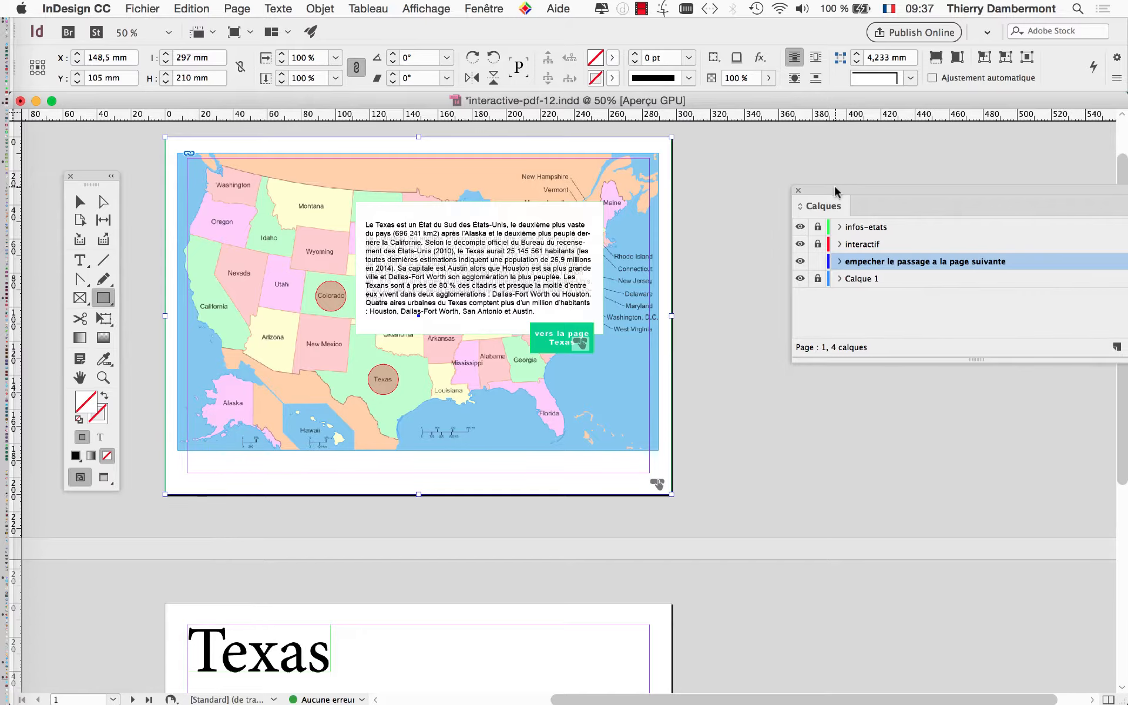
Expand the "empecher le passage a la page suivante" layer and highlight the rectangle it contains
{"action": "left_click_drag", "start_coordinate": [838, 189], "coordinate": [692, 190]}
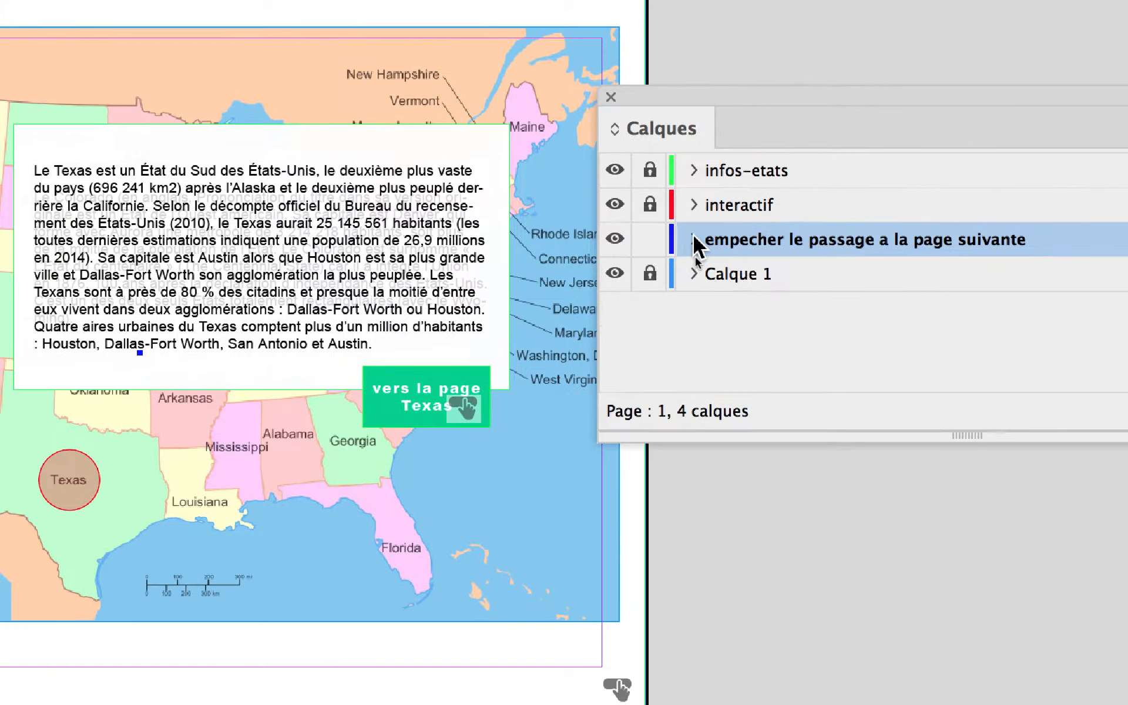
{"action": "left_click", "coordinate": [697, 270]}
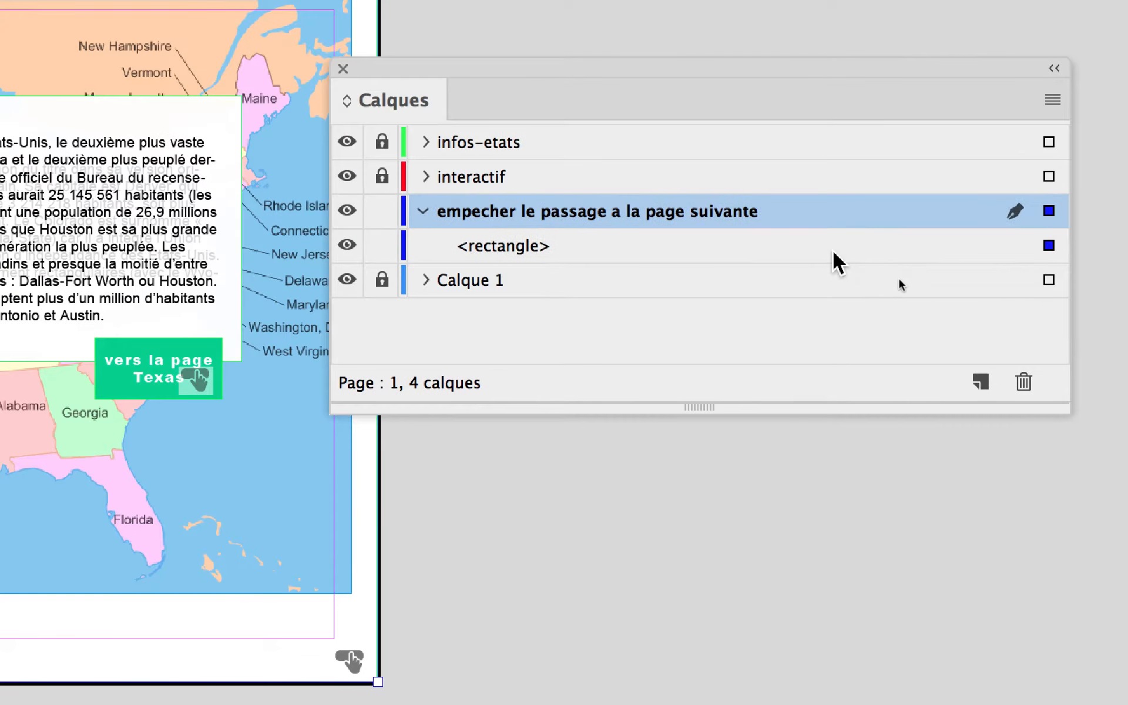
{"action": "left_click", "coordinate": [834, 251]}
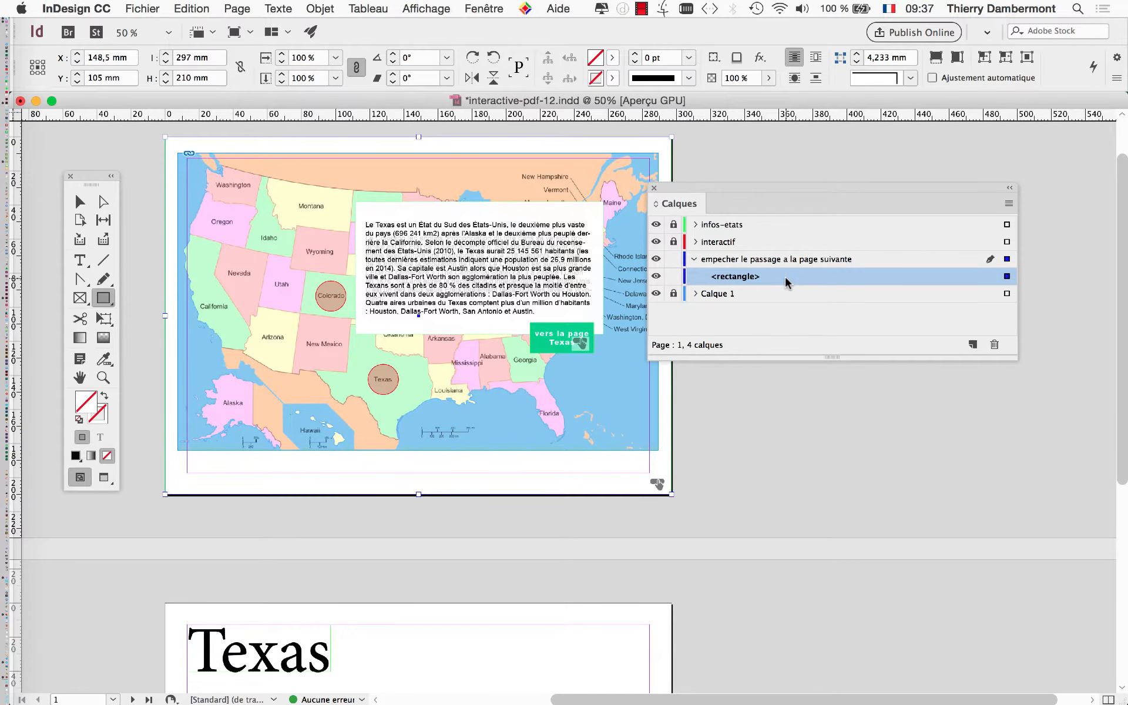
Convert the page-size rectangle into an interactive object of type Bouton
{"action": "left_click_drag", "start_coordinate": [732, 185], "coordinate": [225, 168]}
{"action": "left_click", "coordinate": [483, 9]}
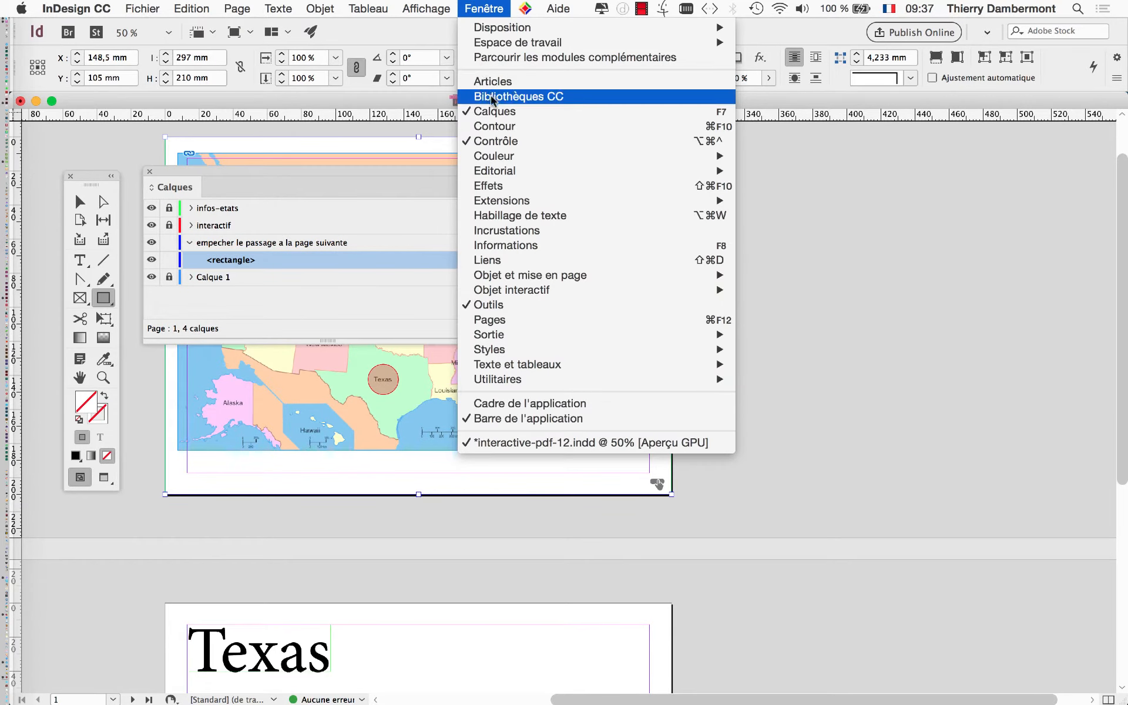
{"action": "mouse_move", "coordinate": [511, 289]}
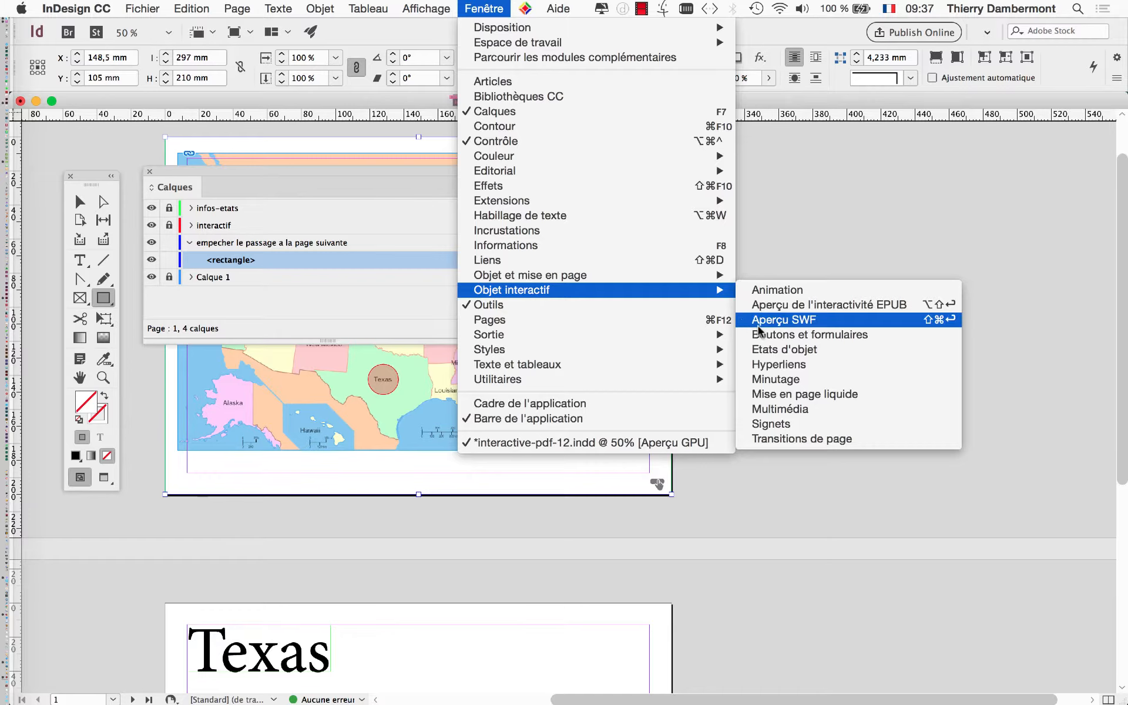
{"action": "left_click", "coordinate": [759, 335]}
{"action": "left_click_drag", "start_coordinate": [247, 131], "coordinate": [620, 147]}
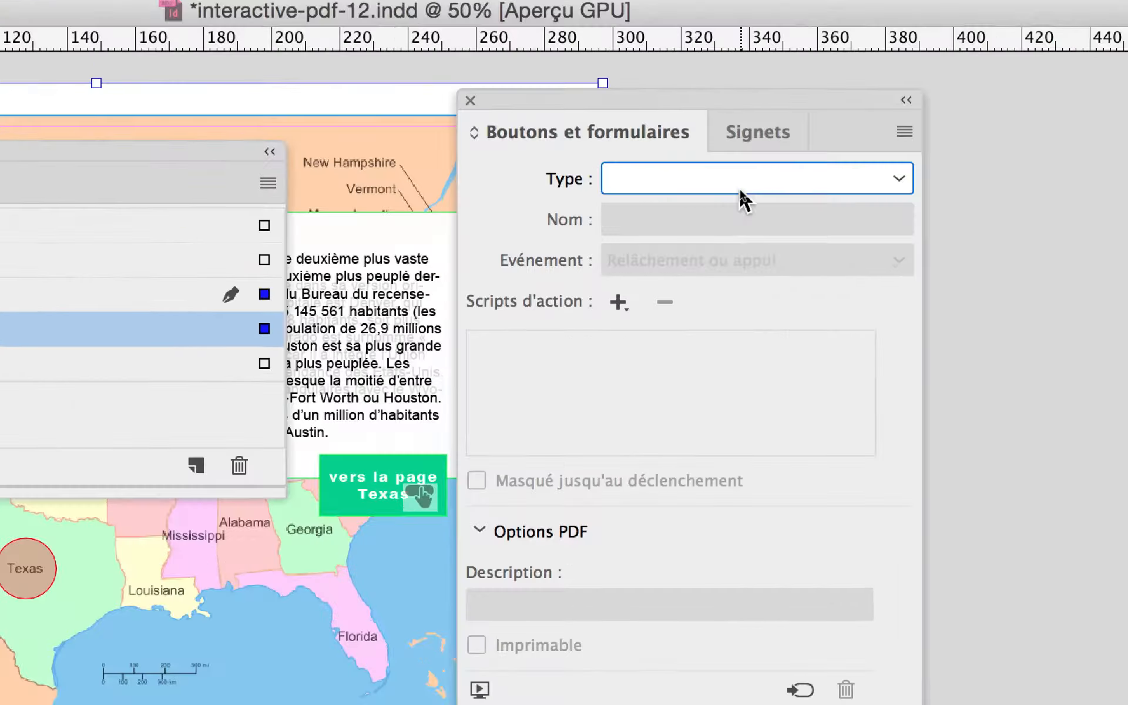
{"action": "left_click", "coordinate": [744, 200]}
{"action": "left_click", "coordinate": [735, 212]}
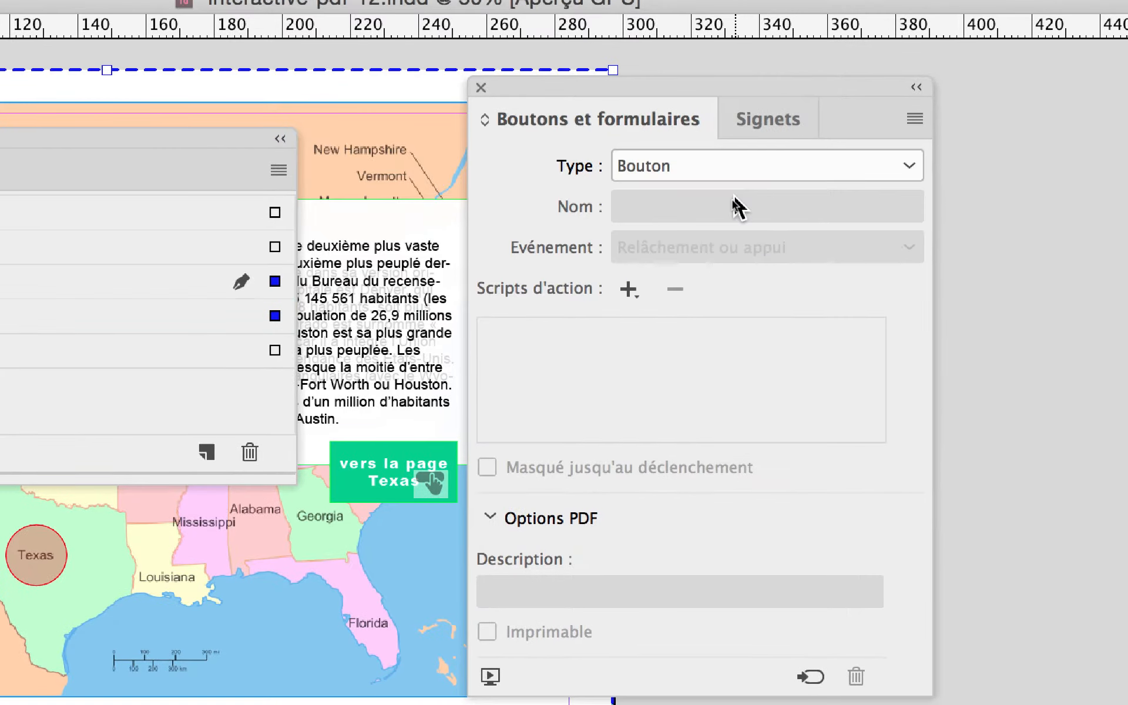
Name the page-size button "rectangle 1" and dismiss any rectangle-creation dialog without adding a shape
{"action": "left_click_drag", "start_coordinate": [718, 203], "coordinate": [641, 200]}
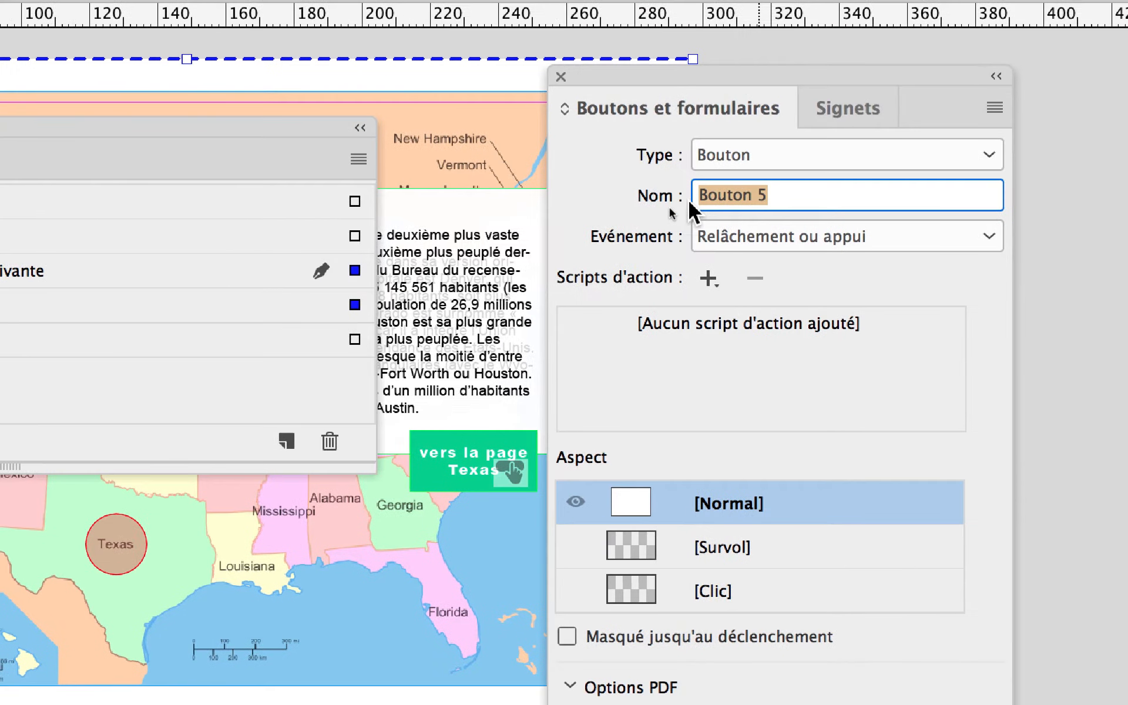
{"action": "type", "text": "recat"}
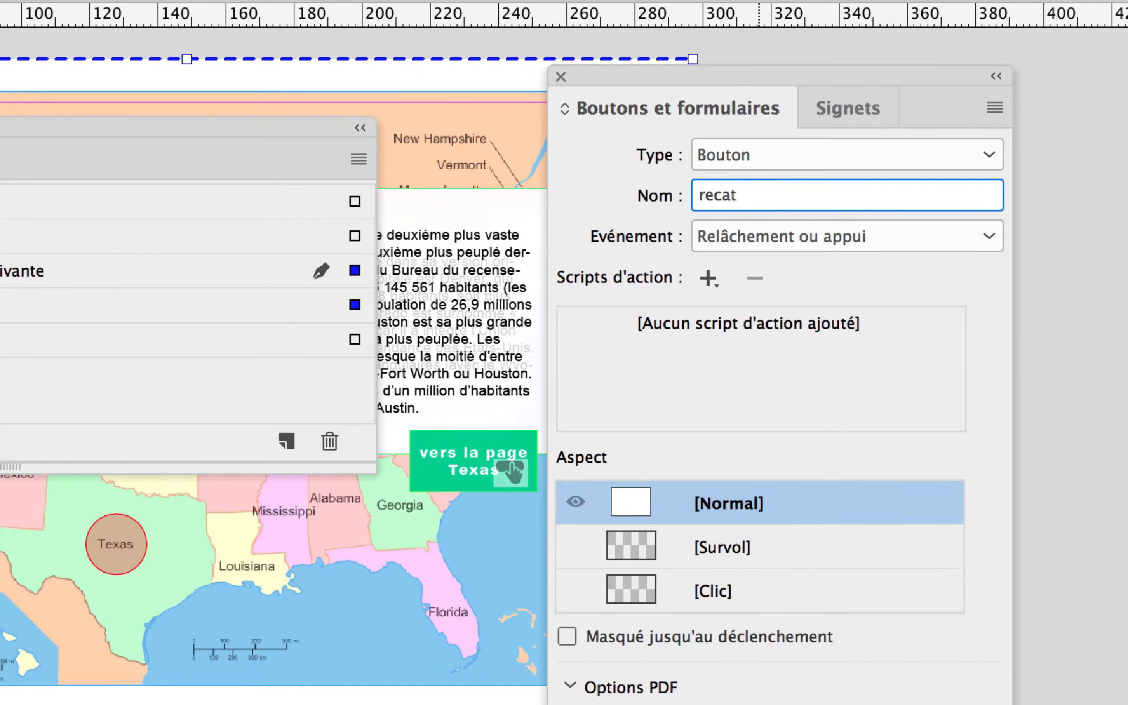
{"action": "type", "text": "ngl"}
{"action": "key", "text": "BackSpace"}
{"action": "key", "text": "BackSpace"}
{"action": "key", "text": "BackSpace"}
{"action": "key", "text": "BackSpace"}
{"action": "type", "text": "tangle 1"}
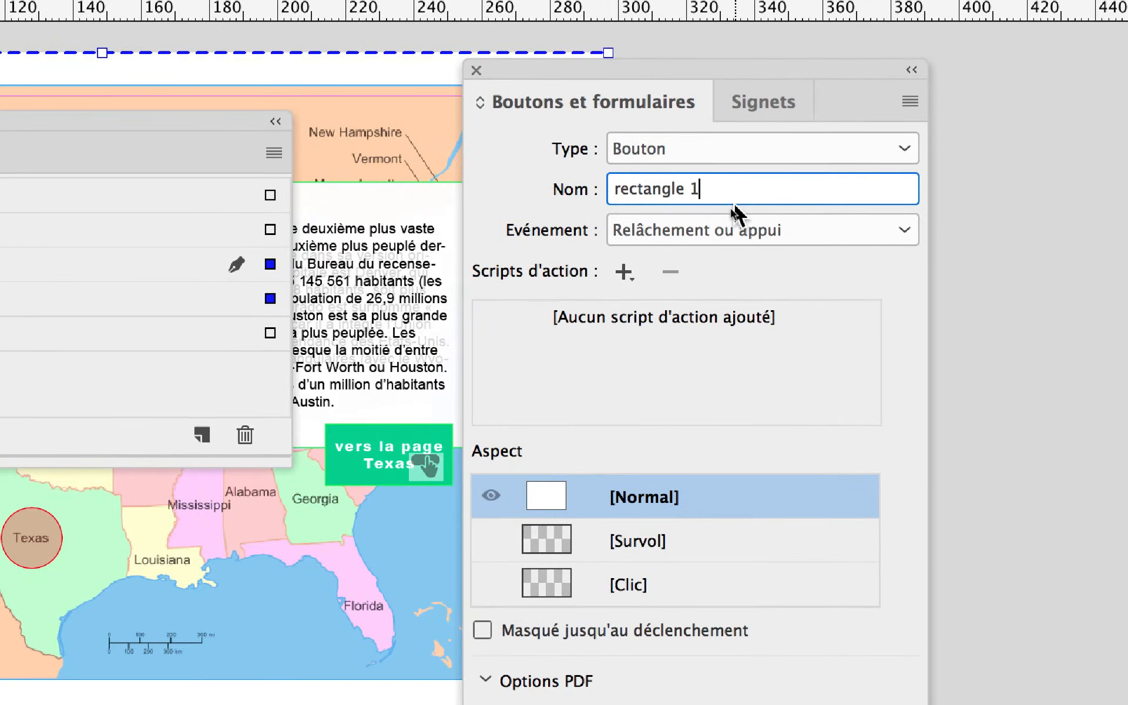
{"action": "type", "text": "m"}
{"action": "left_click", "coordinate": [1033, 206]}
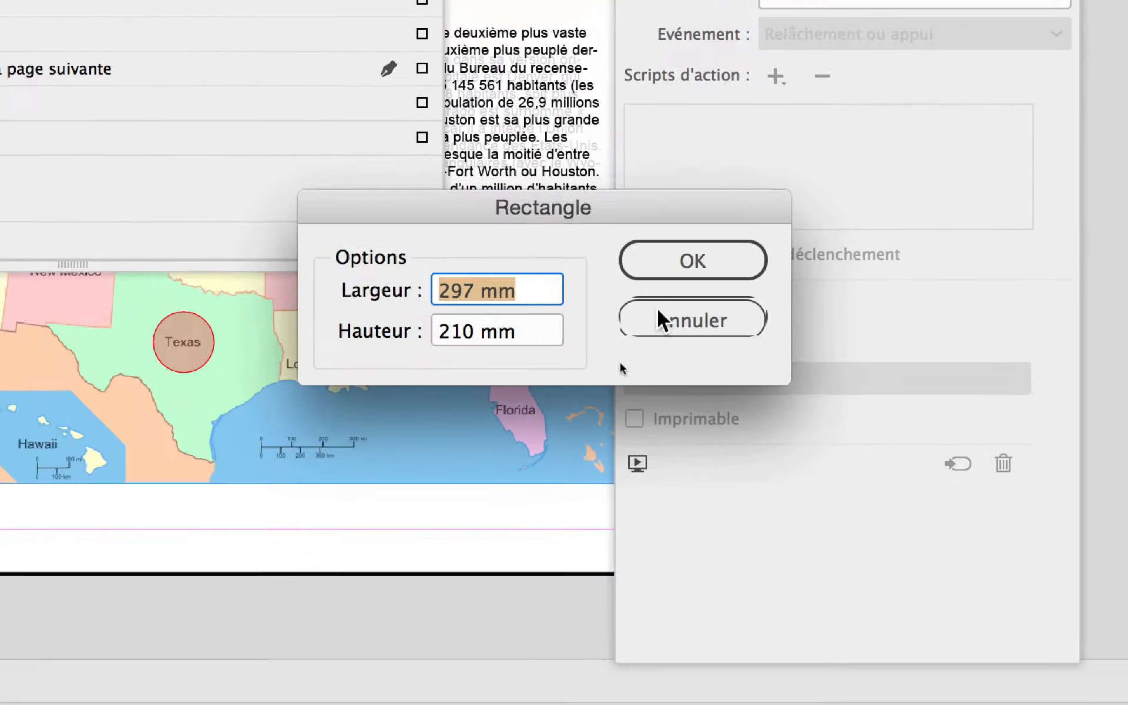
{"action": "left_click", "coordinate": [346, 515]}
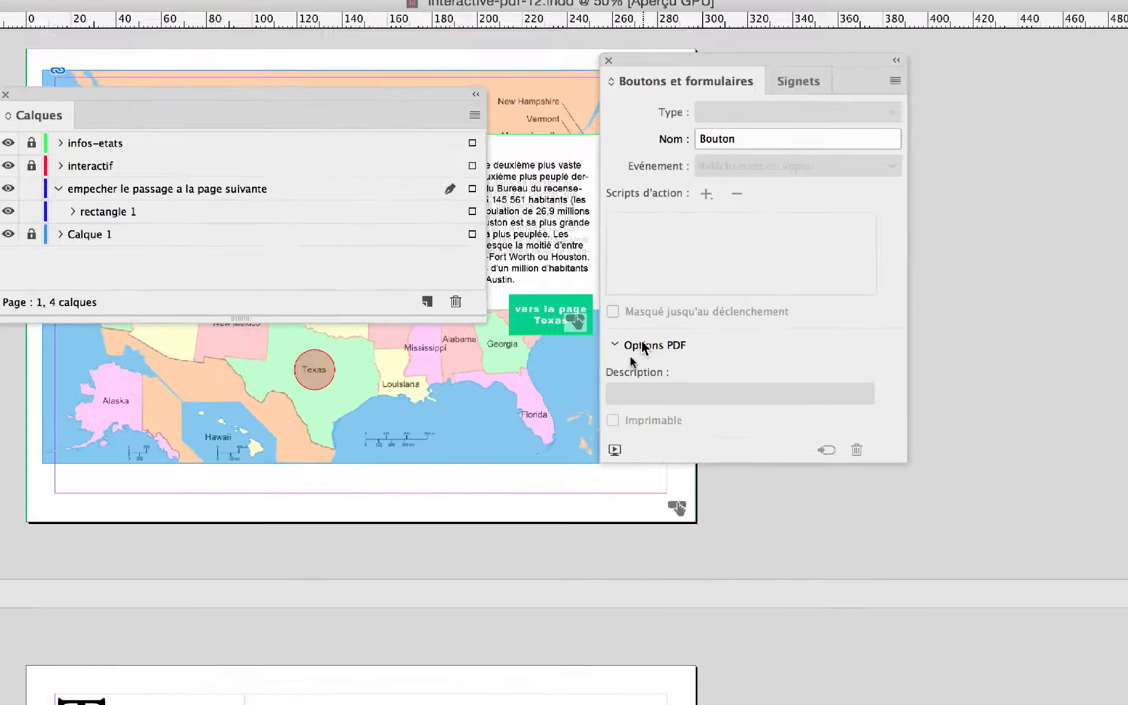
Inspect the rectangle 1 button's nested contents in the layer list, collapse them and select the button's object on the page
{"action": "left_click", "coordinate": [83, 202]}
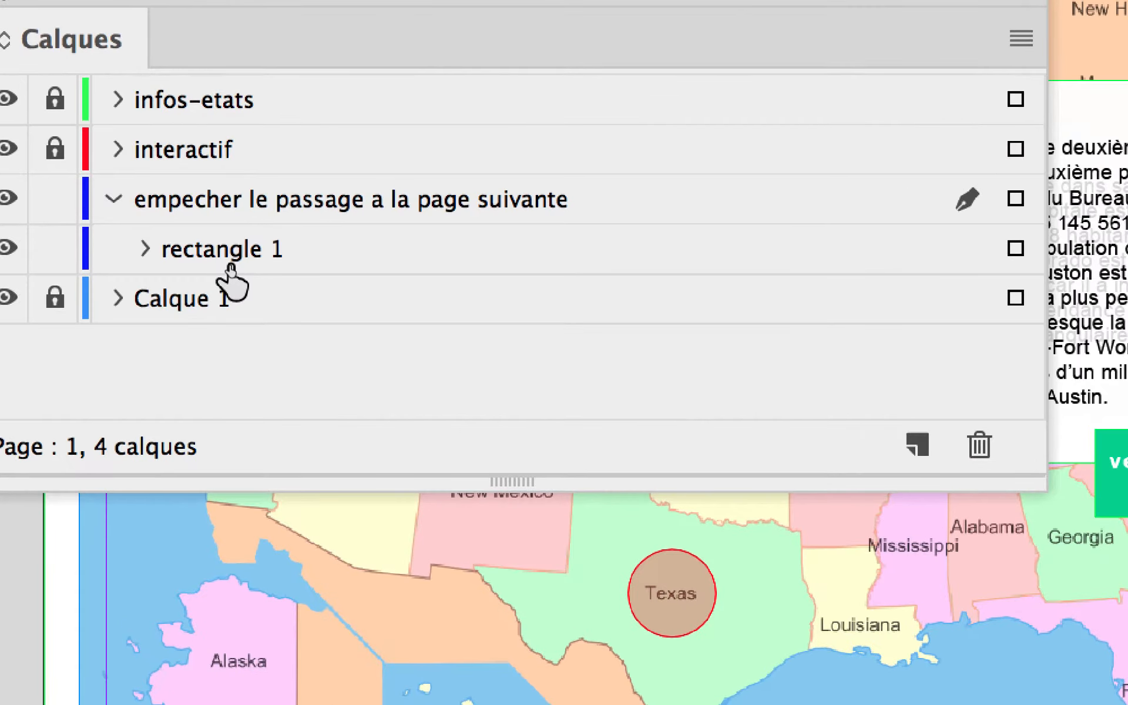
{"action": "left_click", "coordinate": [359, 245]}
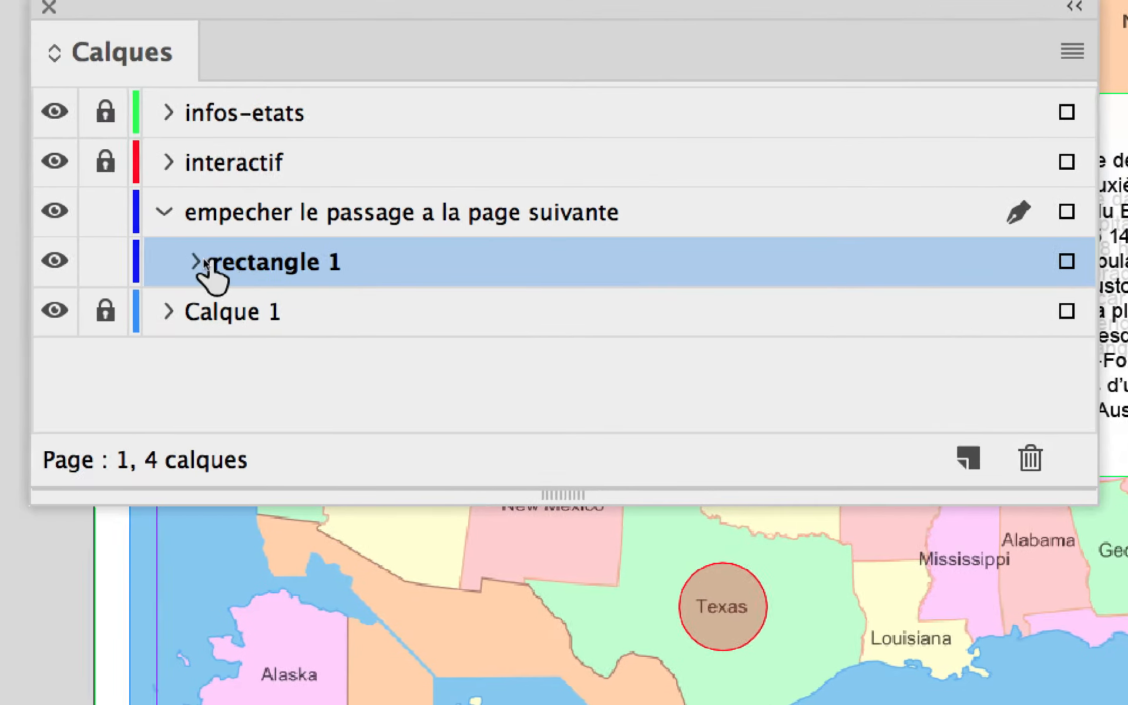
{"action": "left_click", "coordinate": [205, 264]}
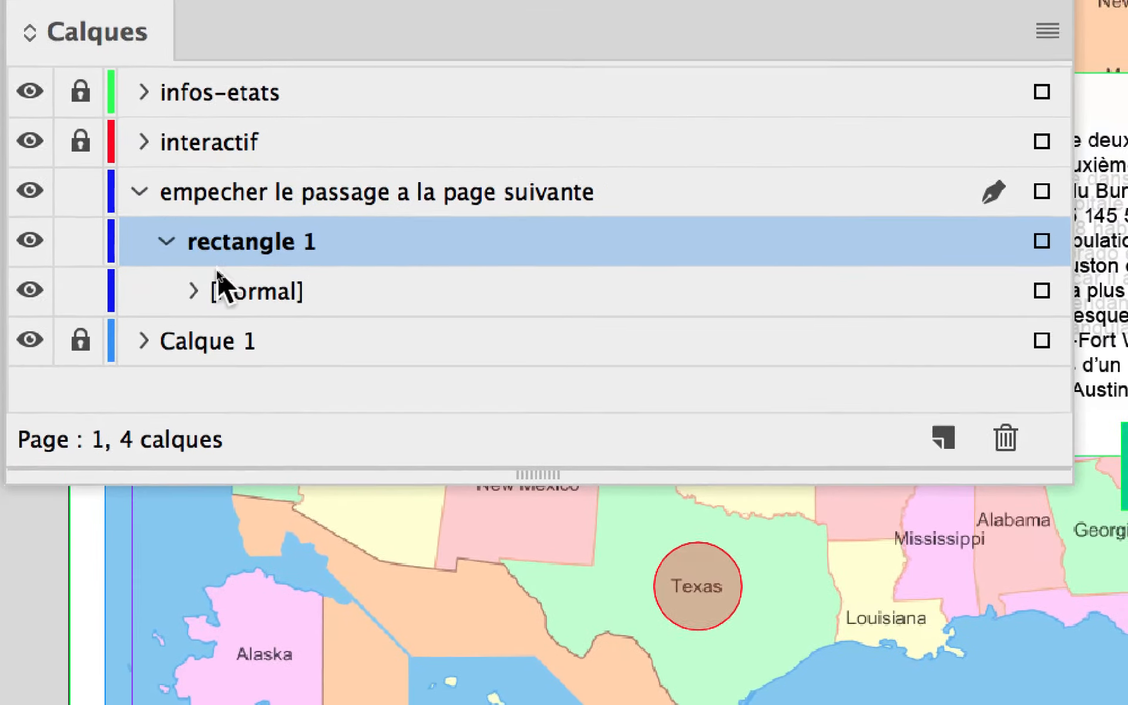
{"action": "left_click", "coordinate": [170, 248]}
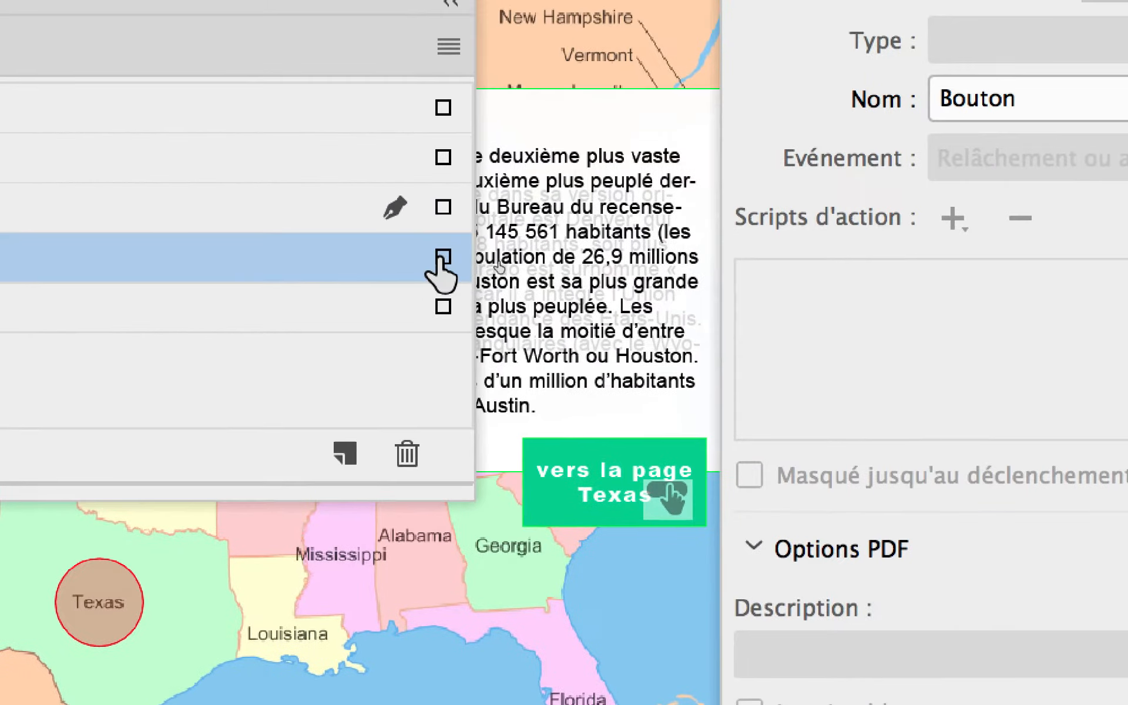
{"action": "left_click", "coordinate": [442, 258]}
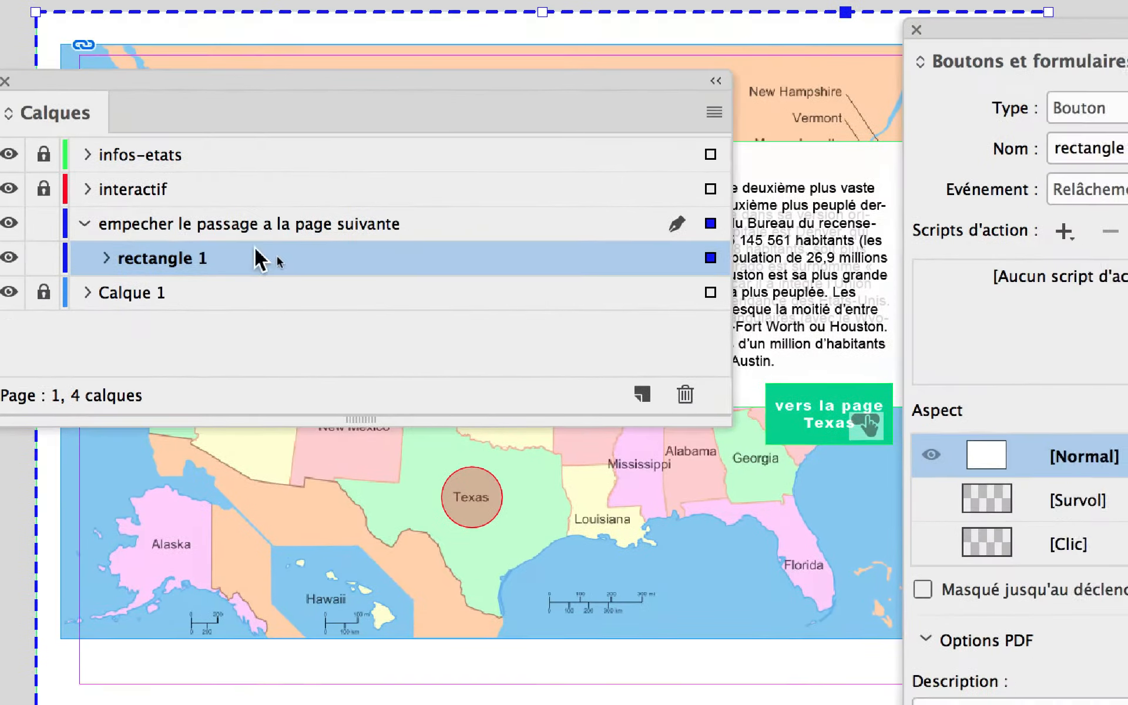
Duplicate the rectangle 1 button within the "empecher le passage a la page suivante" layer and select the copy's object
{"action": "left_click_drag", "start_coordinate": [259, 259], "coordinate": [619, 372]}
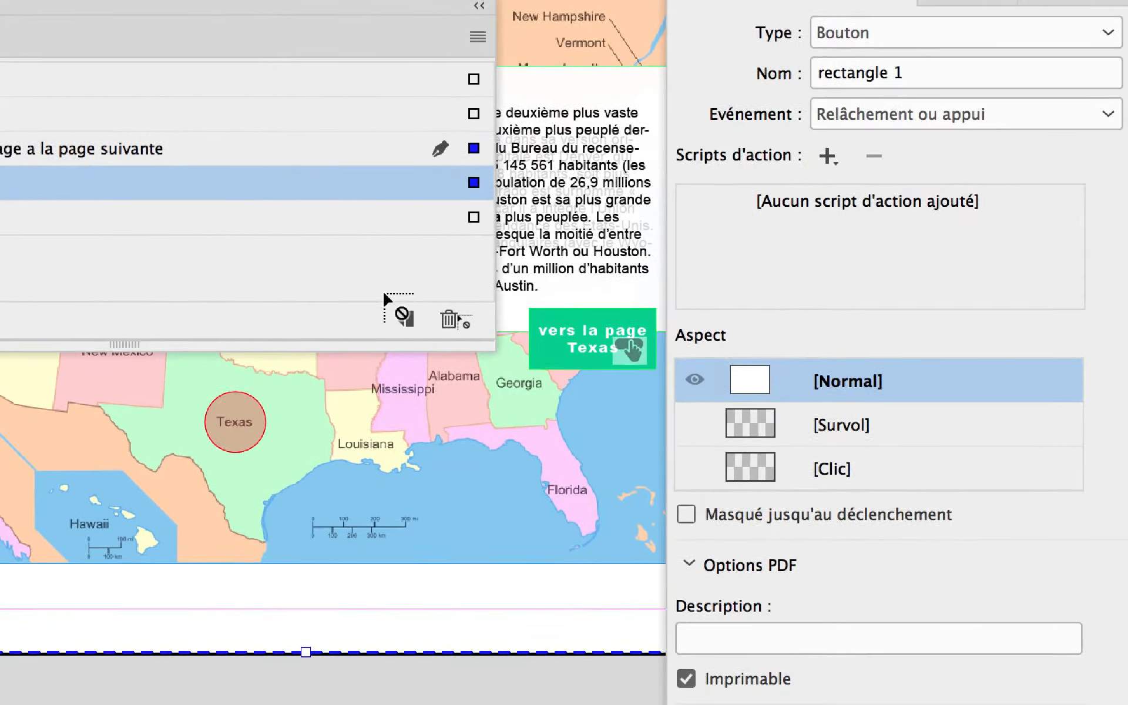
{"action": "left_click_drag", "start_coordinate": [385, 295], "coordinate": [389, 302]}
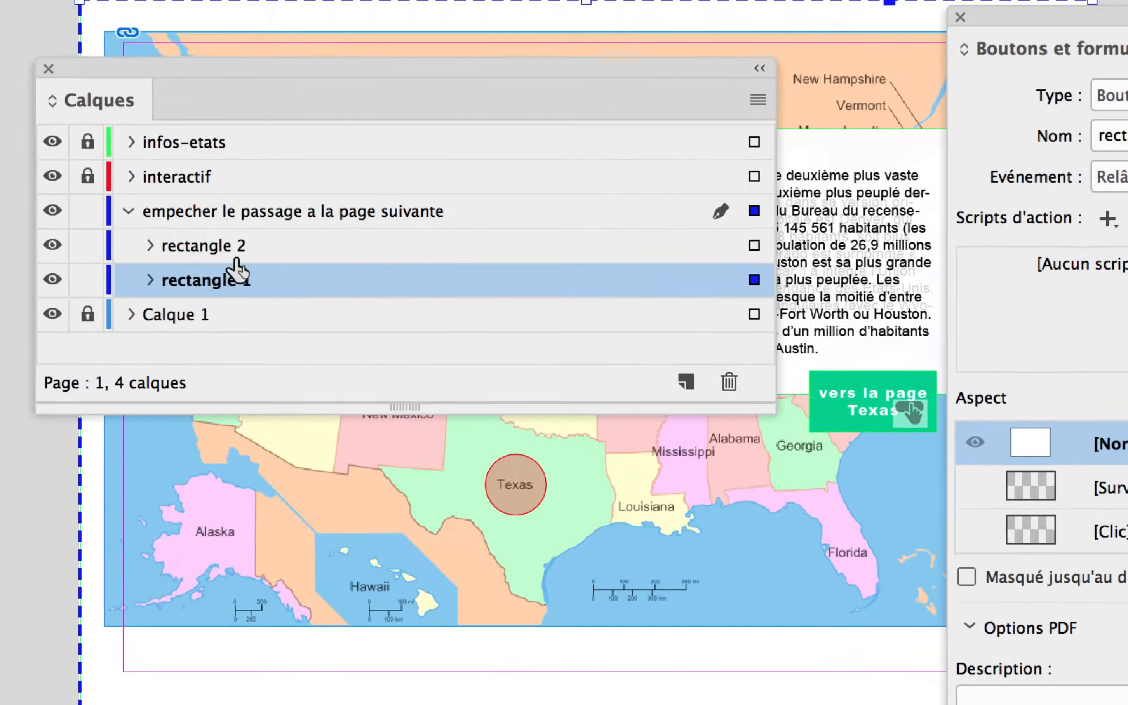
{"action": "left_click", "coordinate": [237, 258]}
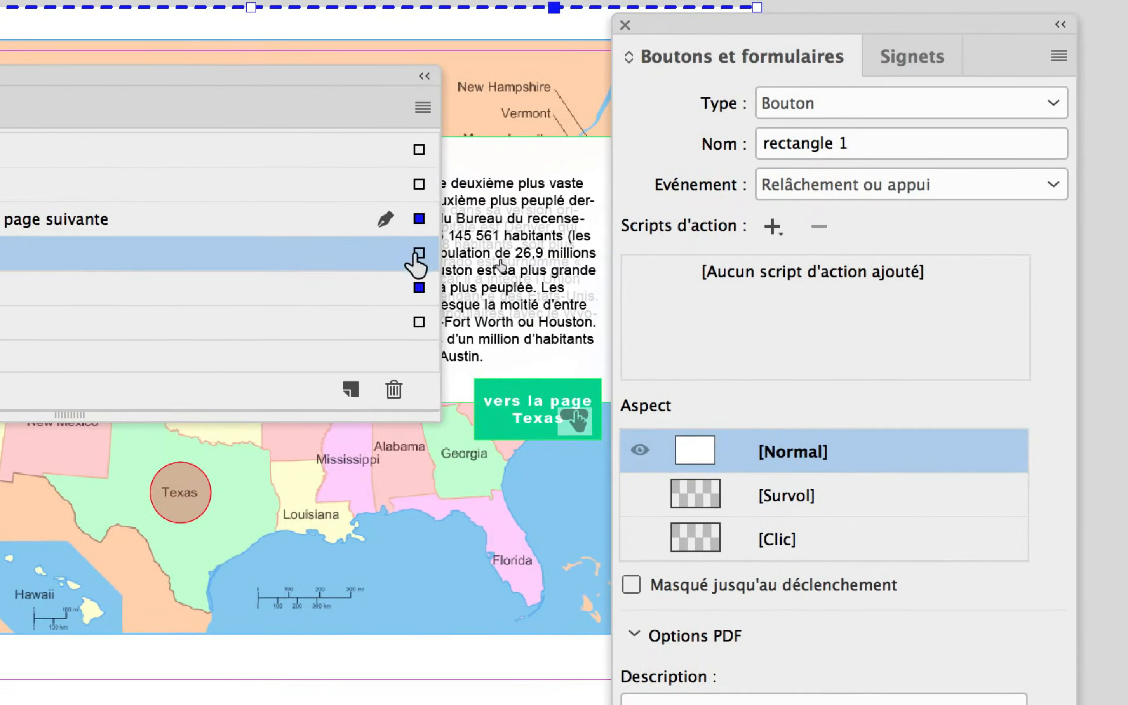
{"action": "left_click", "coordinate": [416, 253]}
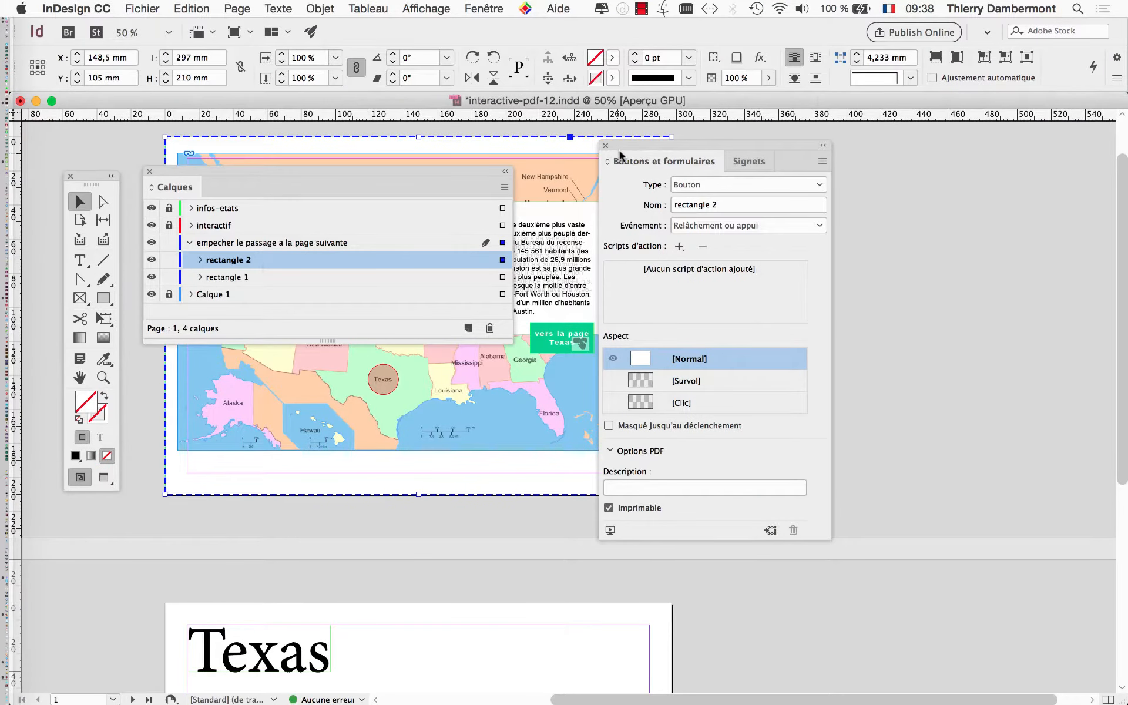
Rearrange the floating windows around the map and select the original rectangle 1 button's object
{"action": "left_click_drag", "start_coordinate": [620, 151], "coordinate": [844, 151]}
{"action": "left_click_drag", "start_coordinate": [349, 173], "coordinate": [547, 181]}
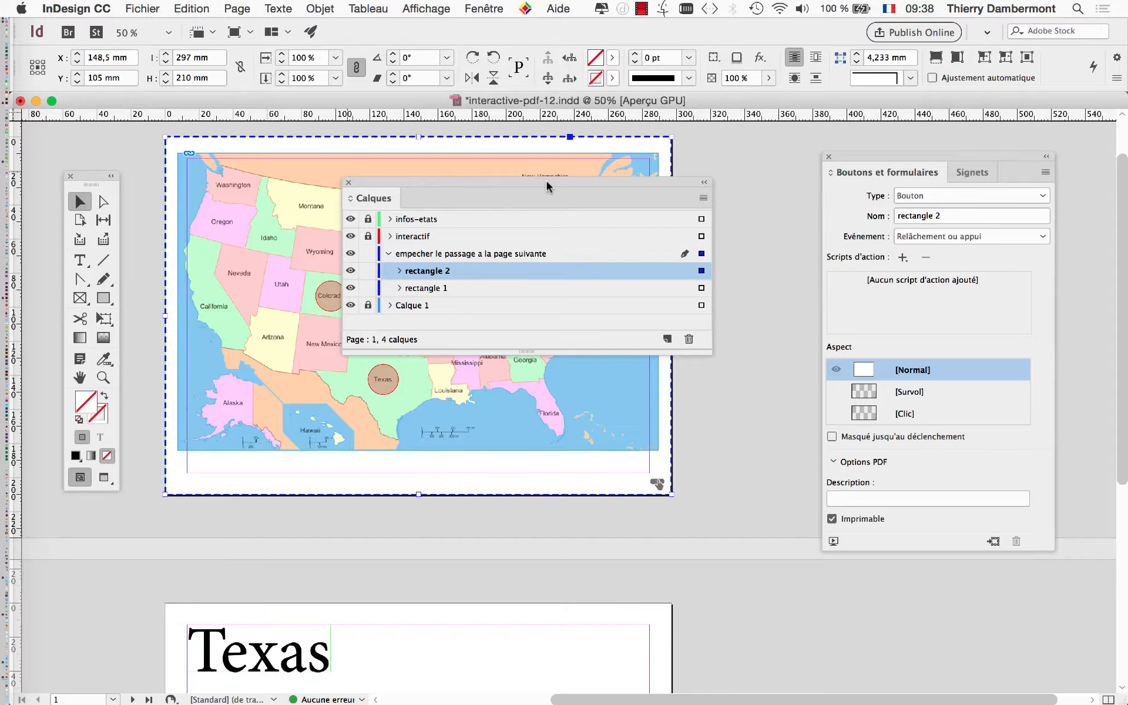
{"action": "mouse_move", "coordinate": [547, 181]}
{"action": "left_mouse_down"}
{"action": "mouse_move", "coordinate": [565, 167]}
{"action": "mouse_move", "coordinate": [548, 167]}
{"action": "left_mouse_up"}
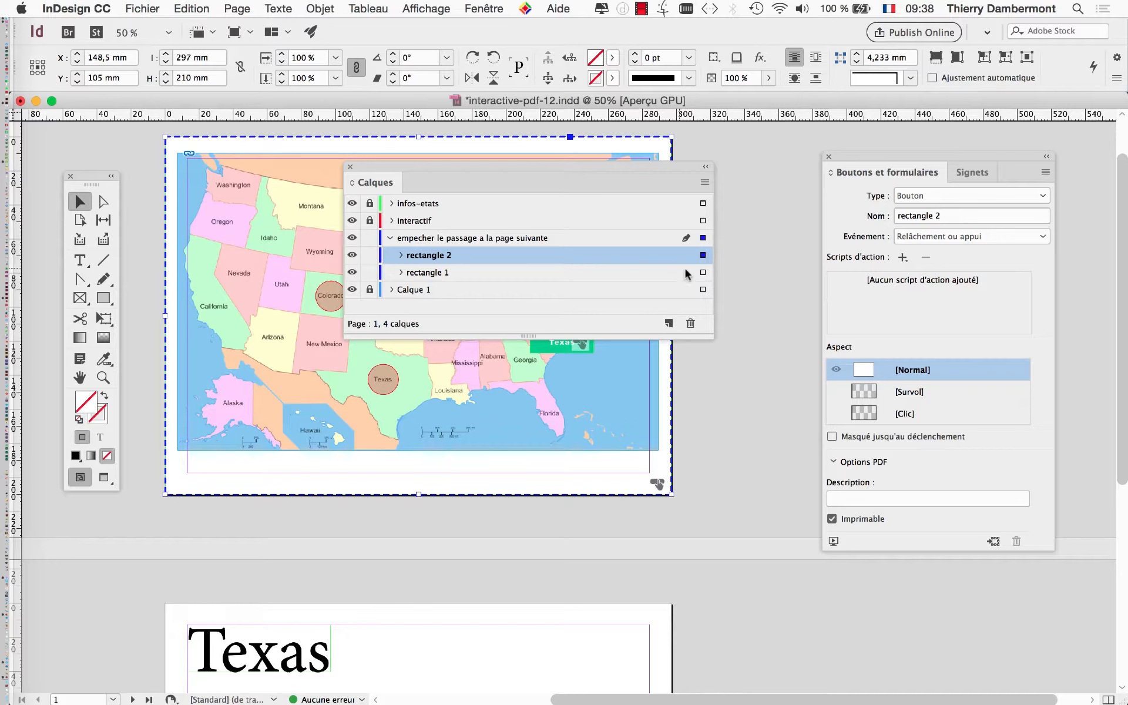
{"action": "left_click", "coordinate": [704, 273]}
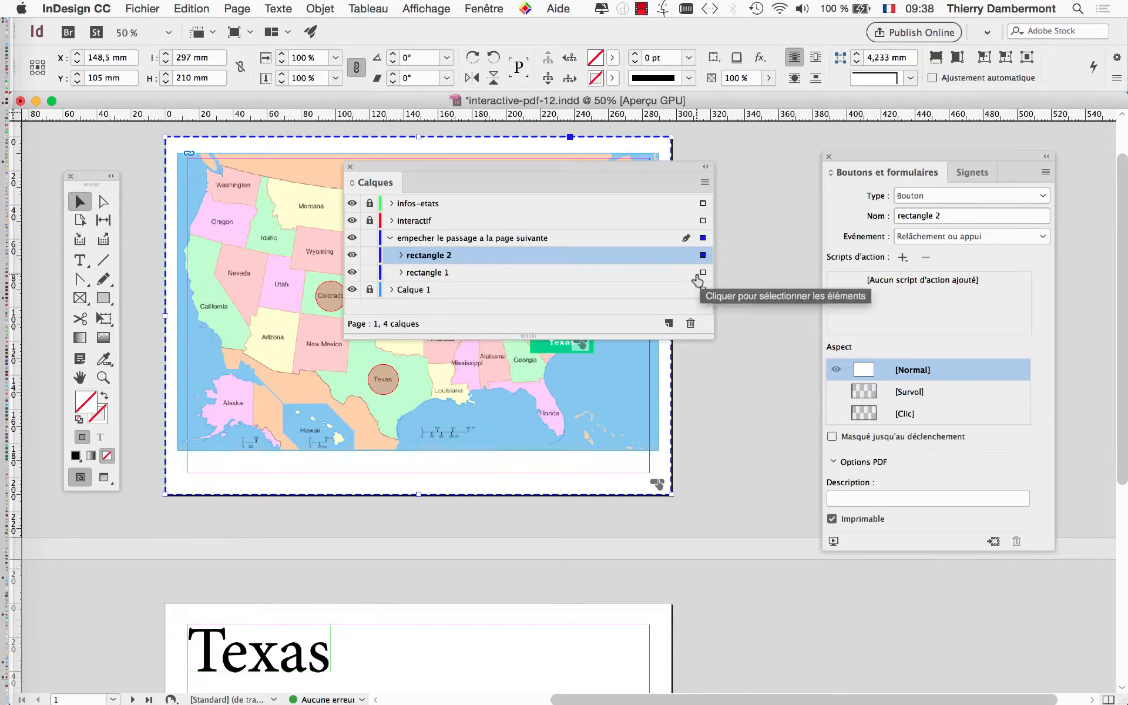
{"action": "left_click_drag", "start_coordinate": [584, 164], "coordinate": [577, 216]}
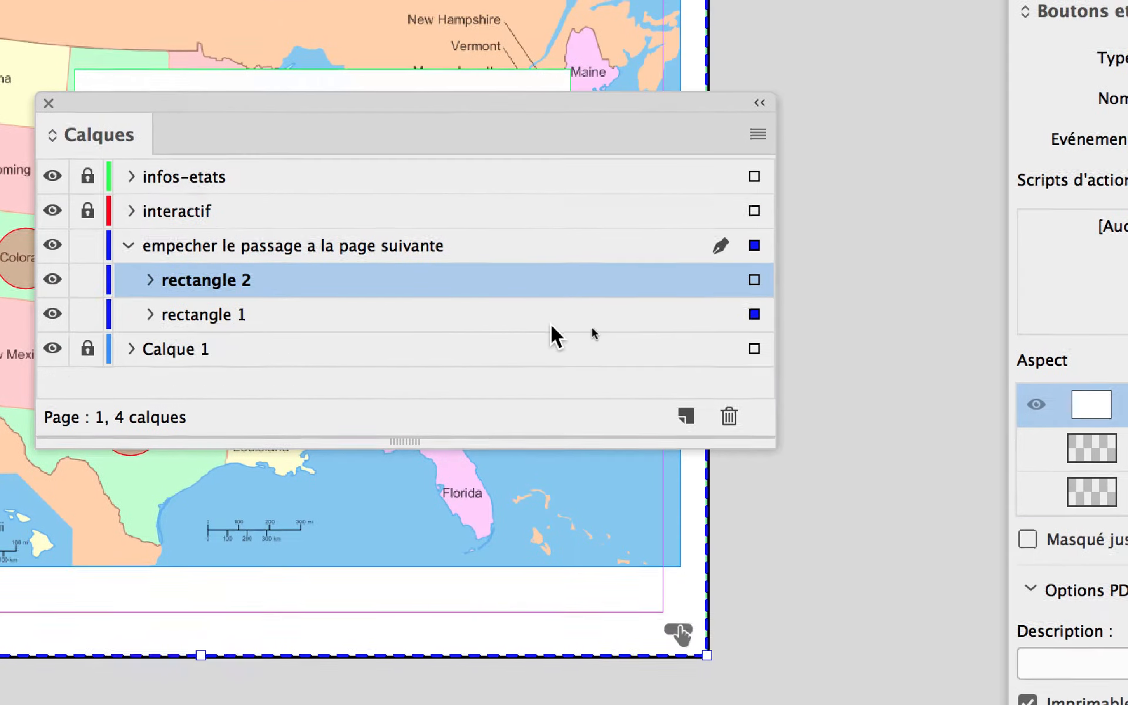
{"action": "left_click", "coordinate": [553, 325]}
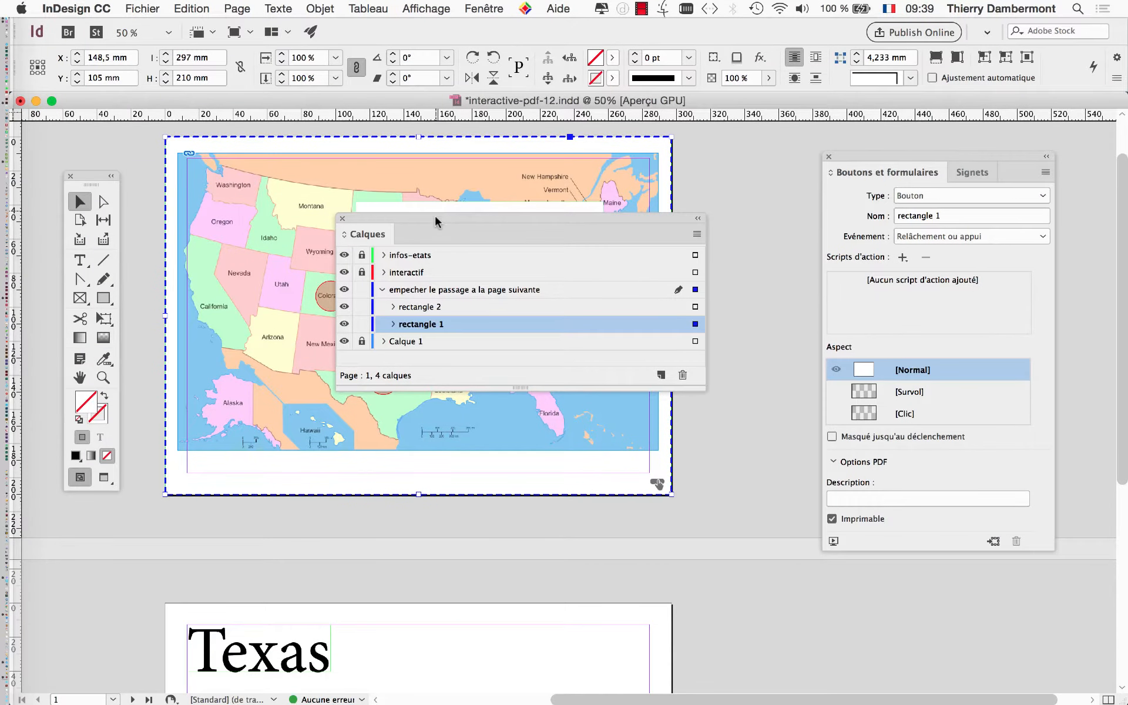
Give rectangle 1 an Afficher/Masquer les boutons et les formulaires action that shows rectangle 2 and hides rectangle 1
{"action": "left_click_drag", "start_coordinate": [435, 219], "coordinate": [533, 182]}
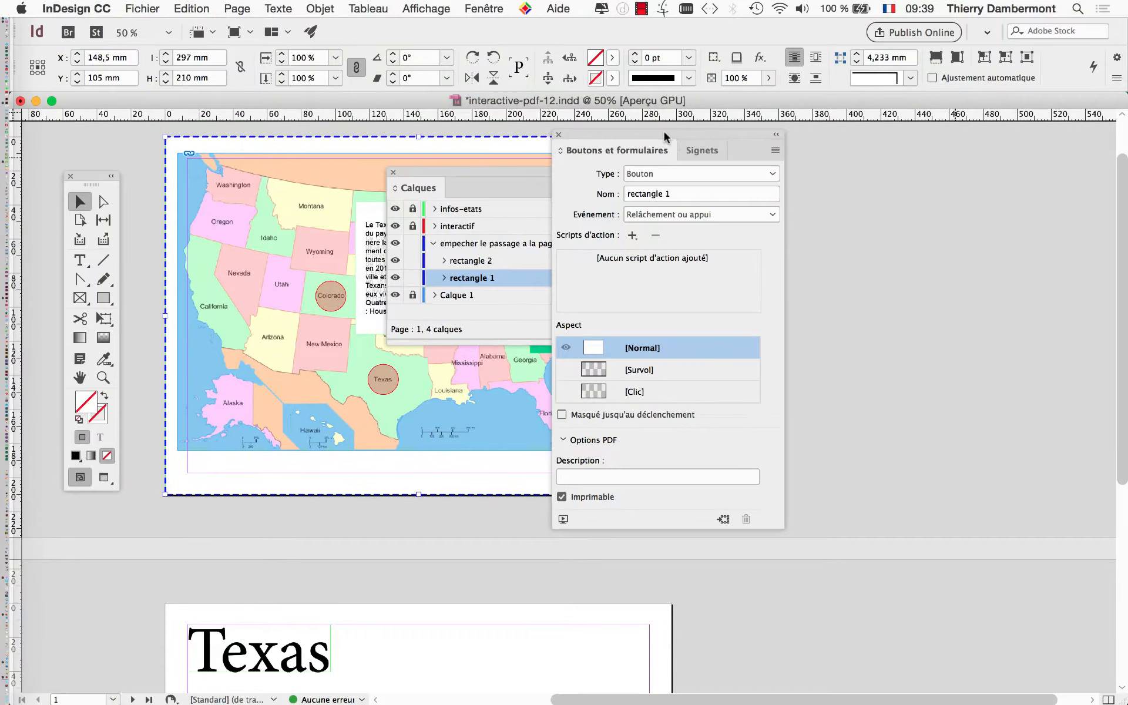
{"action": "left_click_drag", "start_coordinate": [663, 130], "coordinate": [523, 142]}
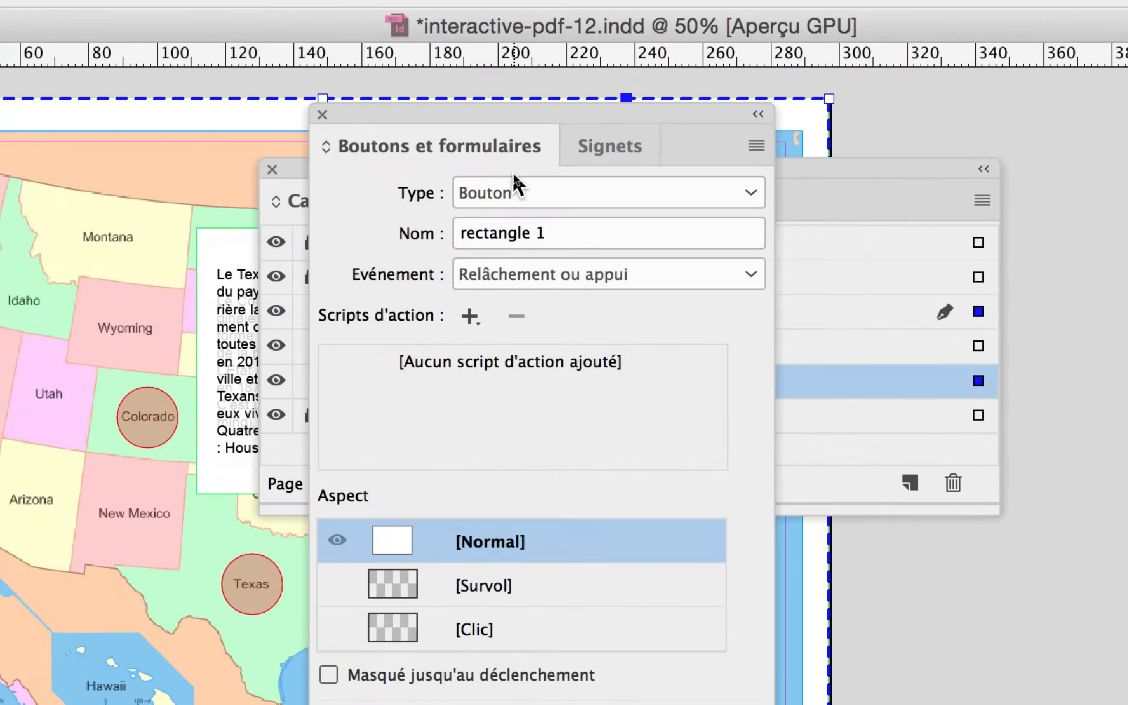
{"action": "left_click", "coordinate": [469, 316]}
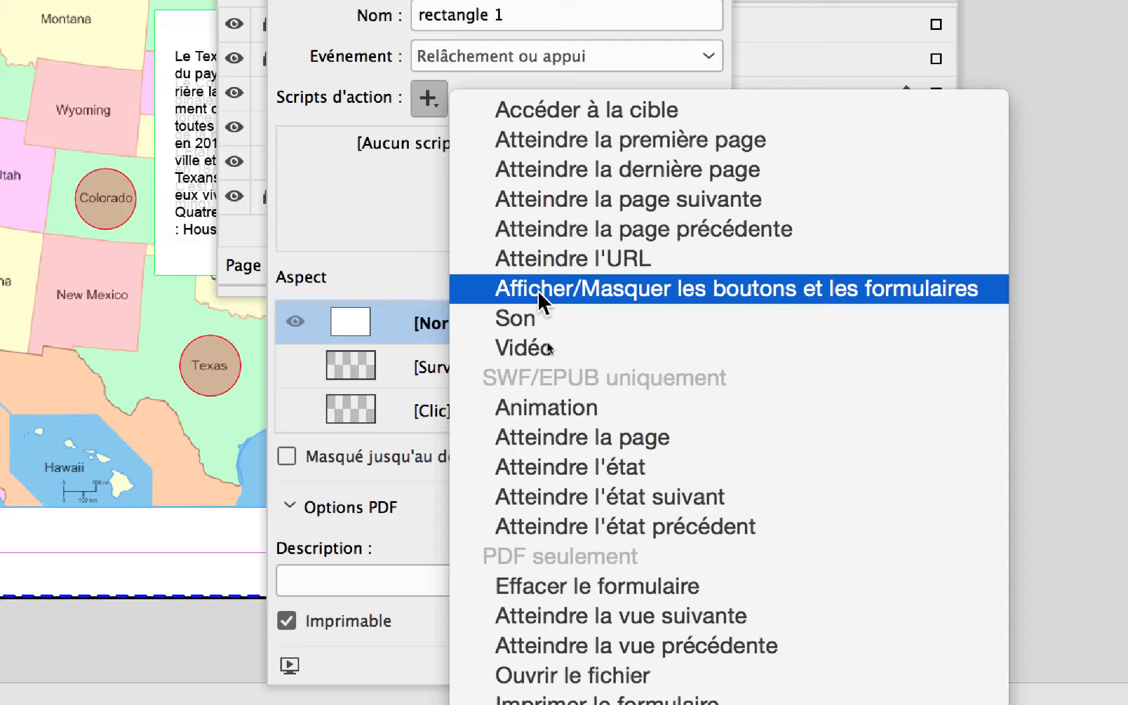
{"action": "left_click", "coordinate": [538, 291]}
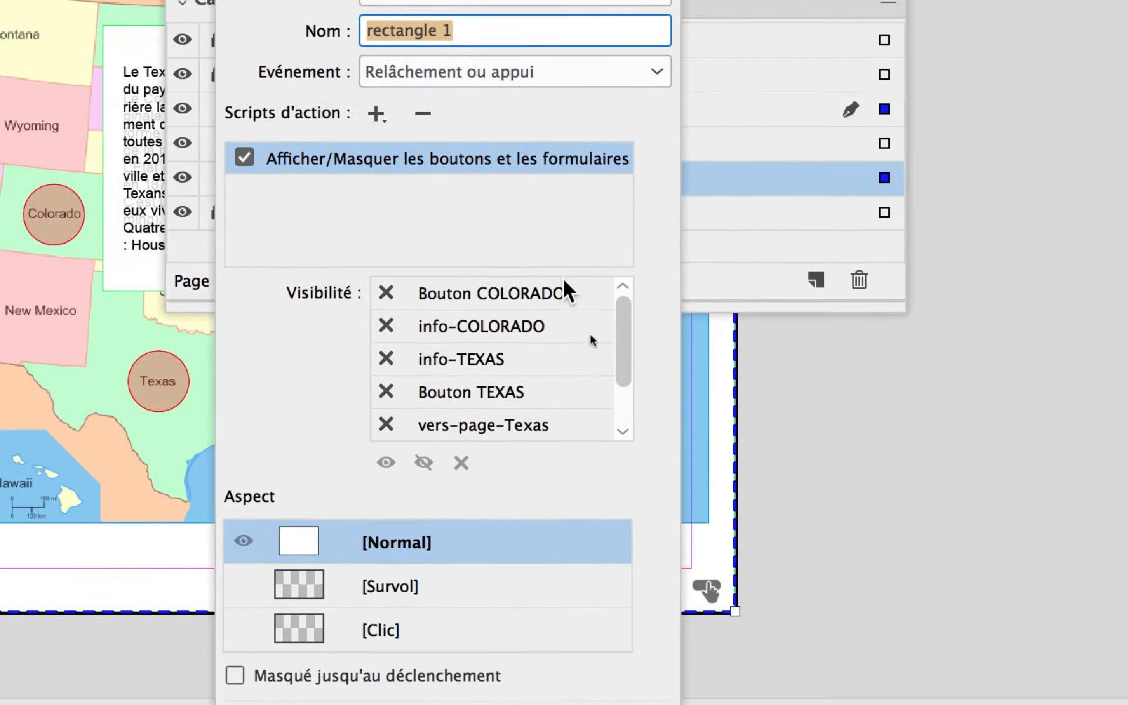
{"action": "left_click_drag", "start_coordinate": [621, 337], "coordinate": [622, 385]}
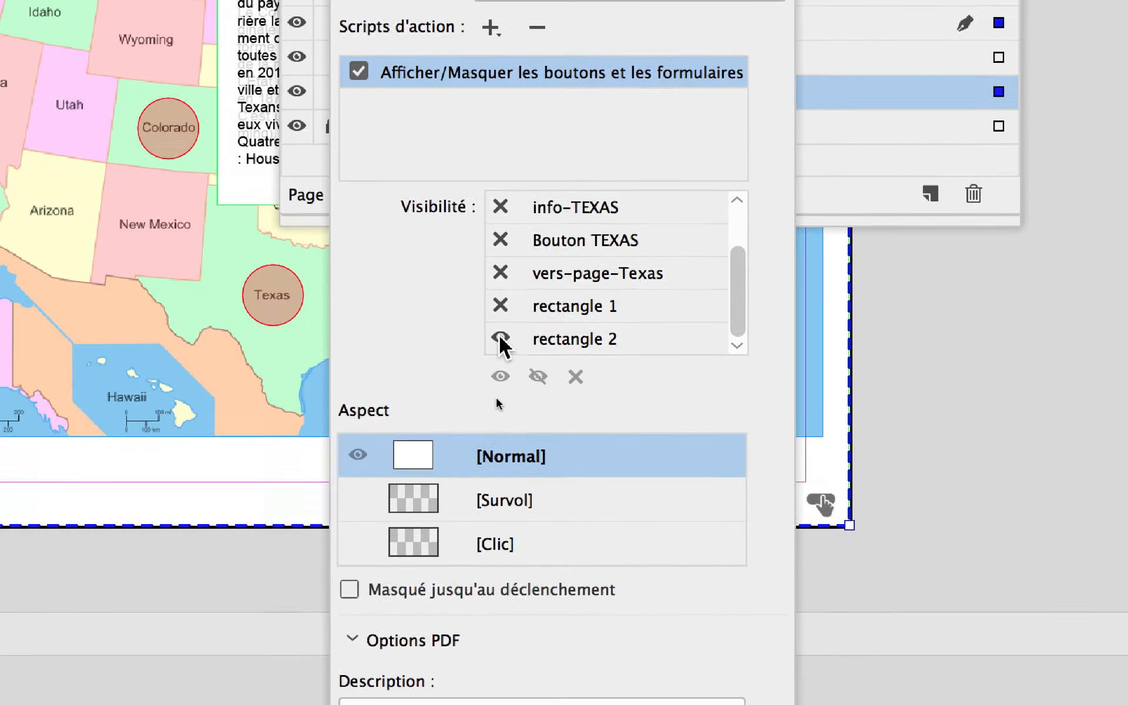
{"action": "left_click", "coordinate": [505, 312]}
{"action": "left_click", "coordinate": [504, 311]}
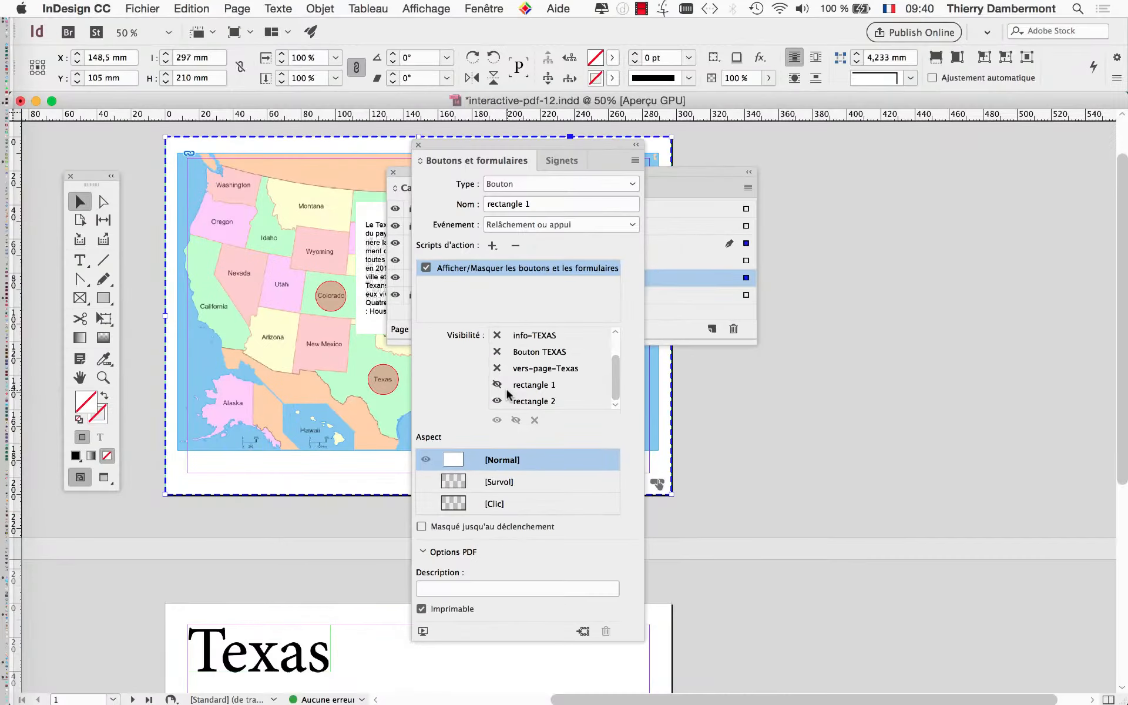
Select the rectangle 2 button's object and enable Masqué jusqu'au déclenchement for it
{"action": "left_click_drag", "start_coordinate": [478, 143], "coordinate": [861, 132]}
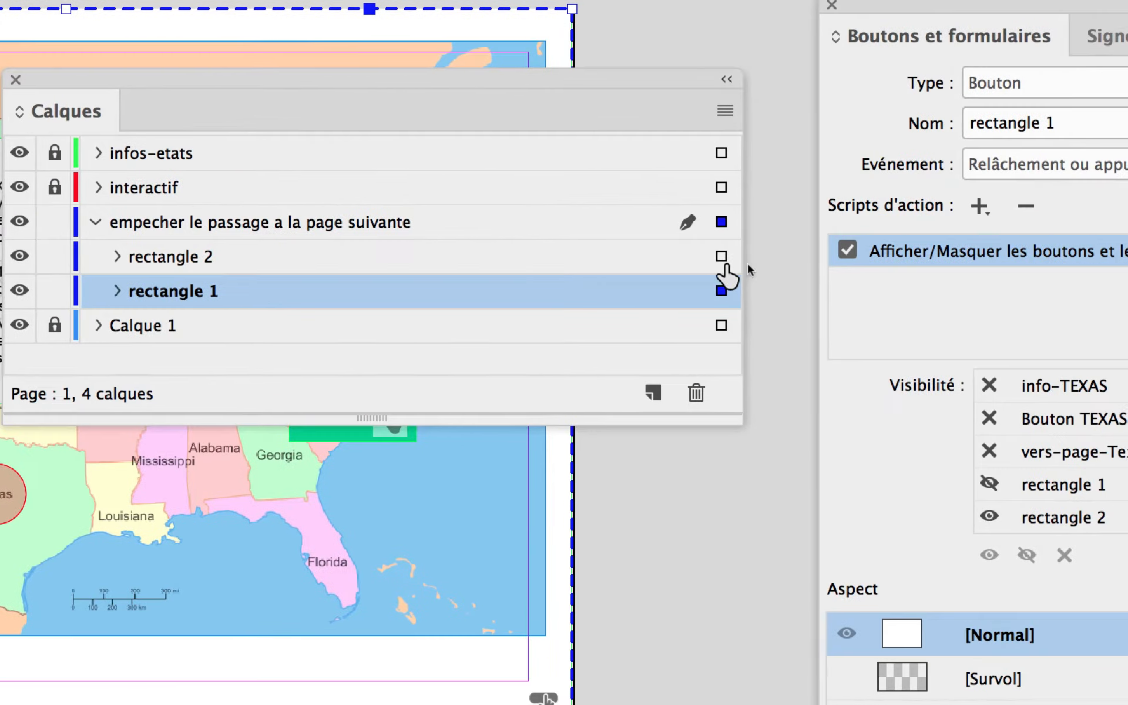
{"action": "left_click", "coordinate": [723, 259]}
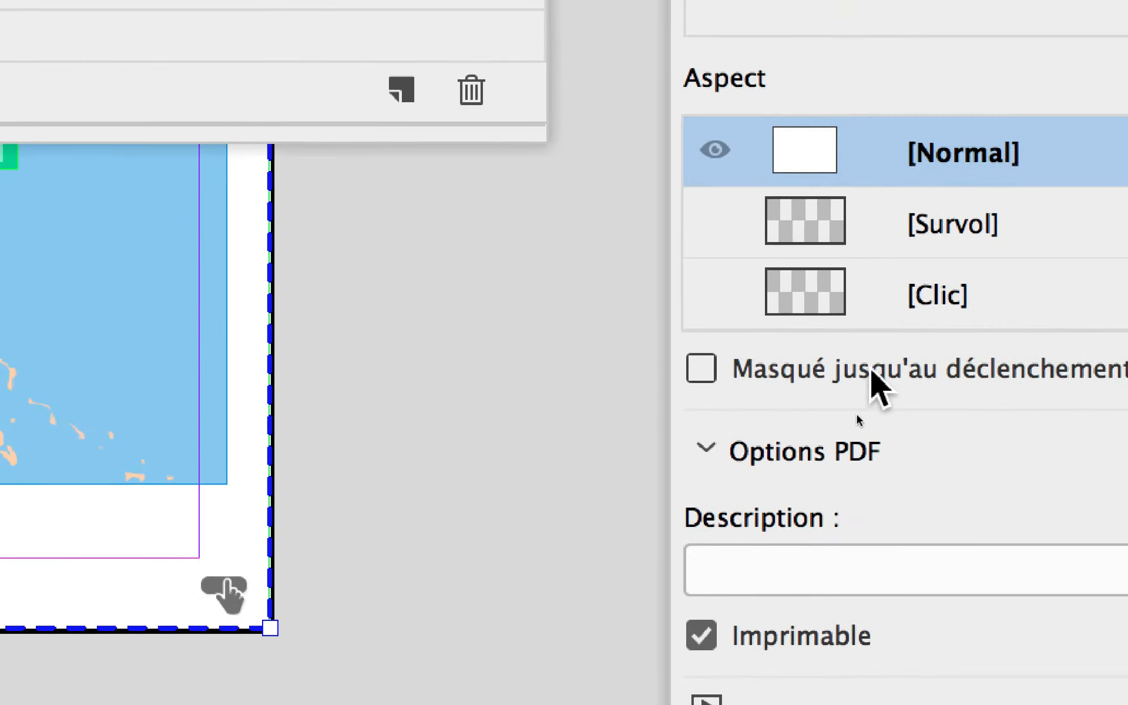
{"action": "left_click", "coordinate": [872, 370]}
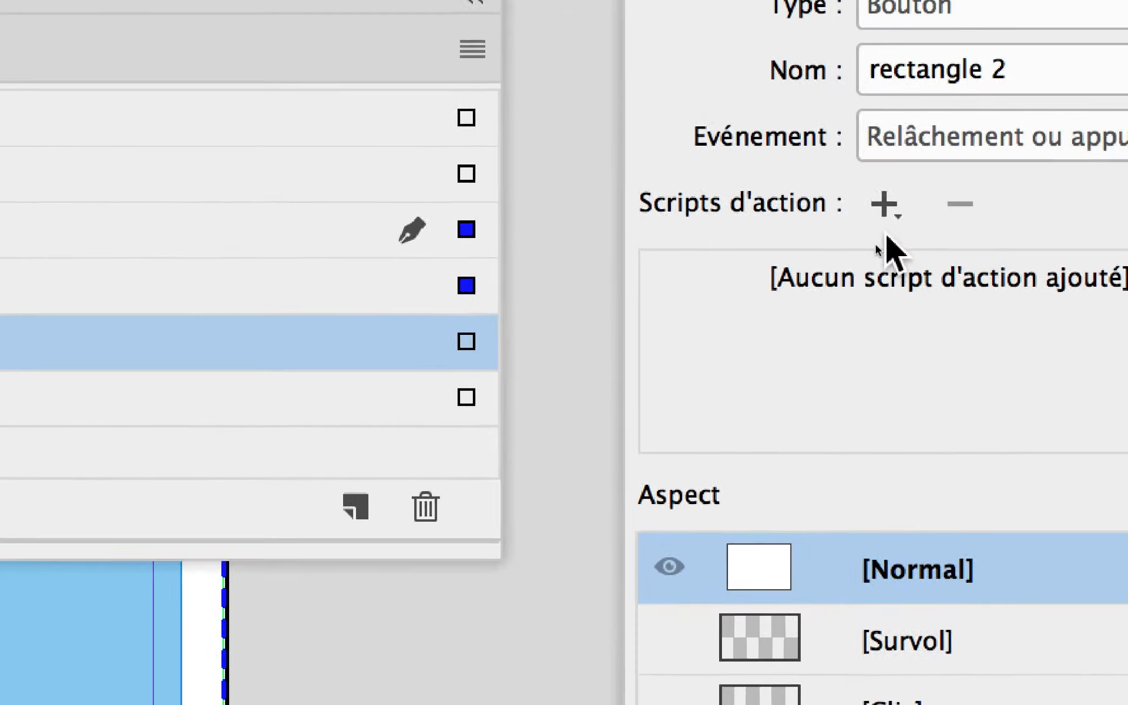
Give rectangle 2 an Afficher/Masquer les boutons et les formulaires action that hides rectangle 2 and shows rectangle 1
{"action": "left_click", "coordinate": [883, 232]}
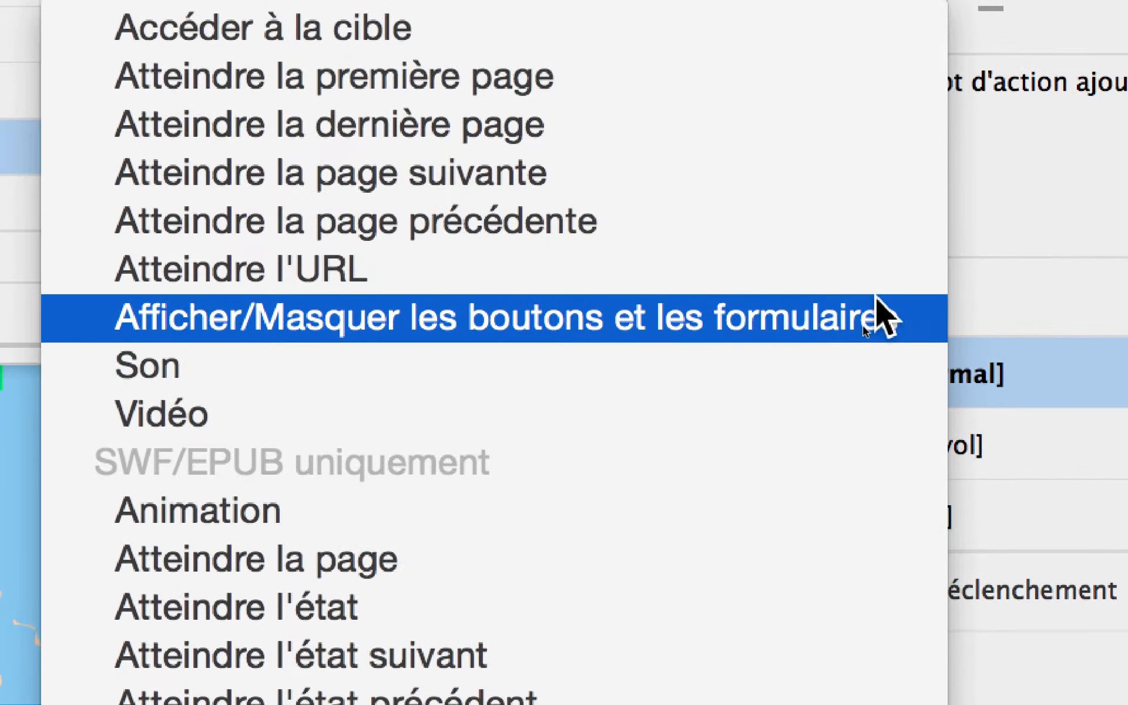
{"action": "left_click", "coordinate": [870, 408]}
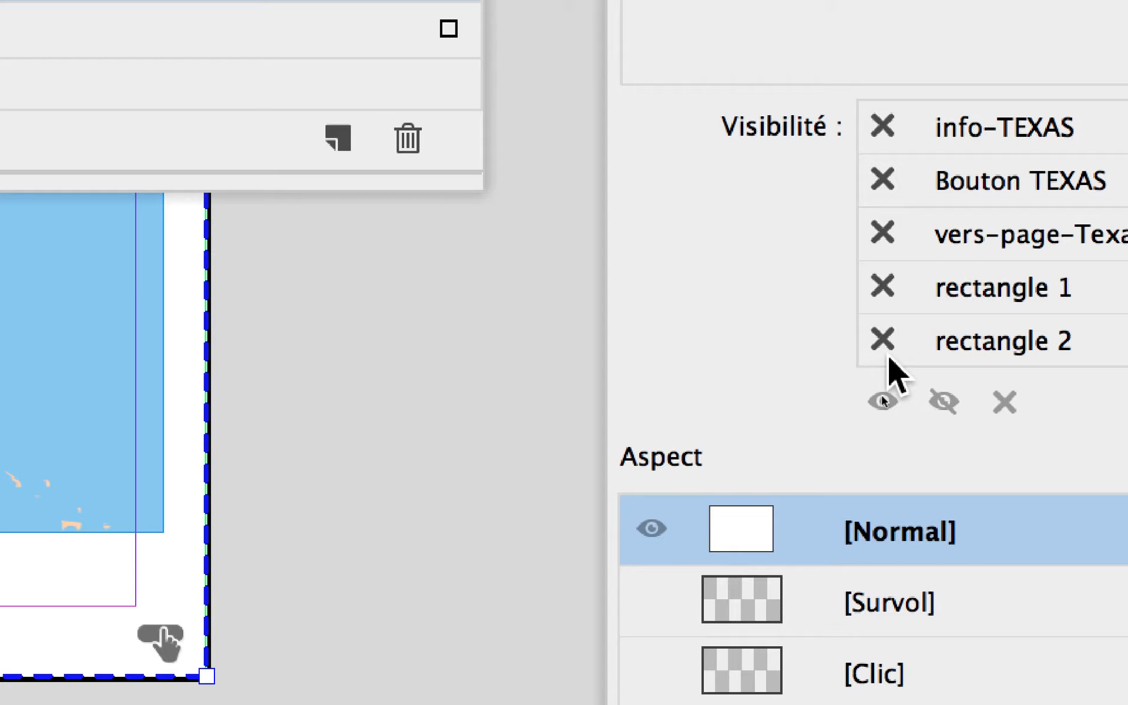
{"action": "left_click", "coordinate": [889, 357]}
{"action": "left_click", "coordinate": [888, 357]}
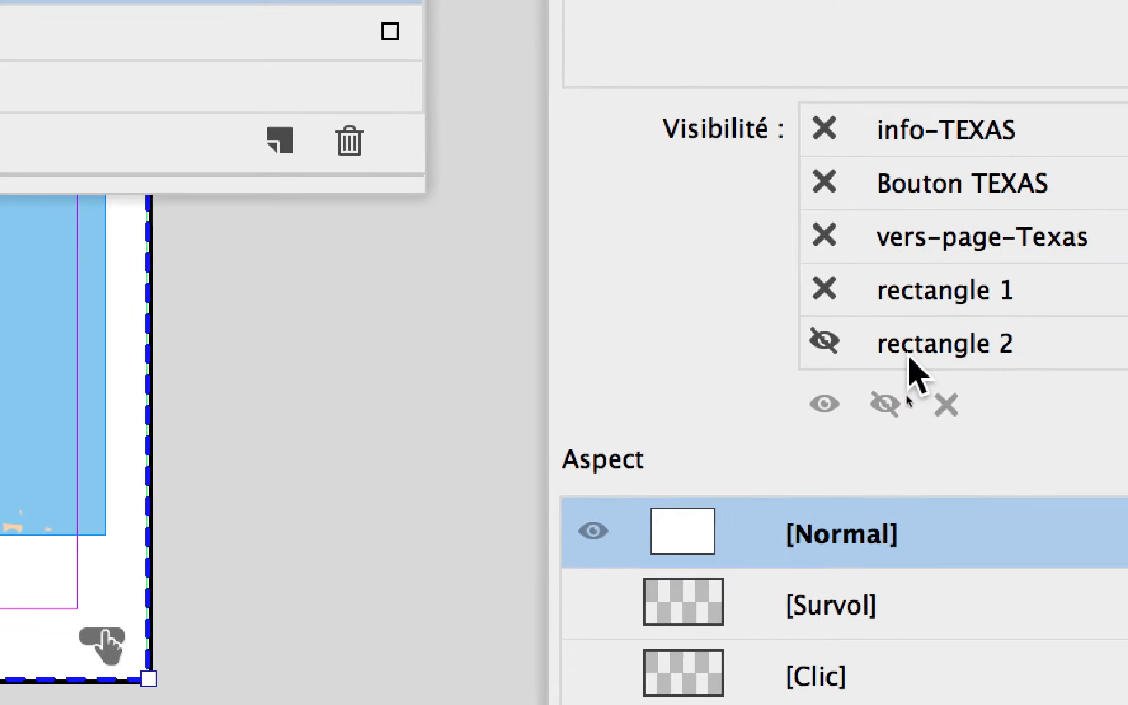
{"action": "left_click", "coordinate": [888, 344]}
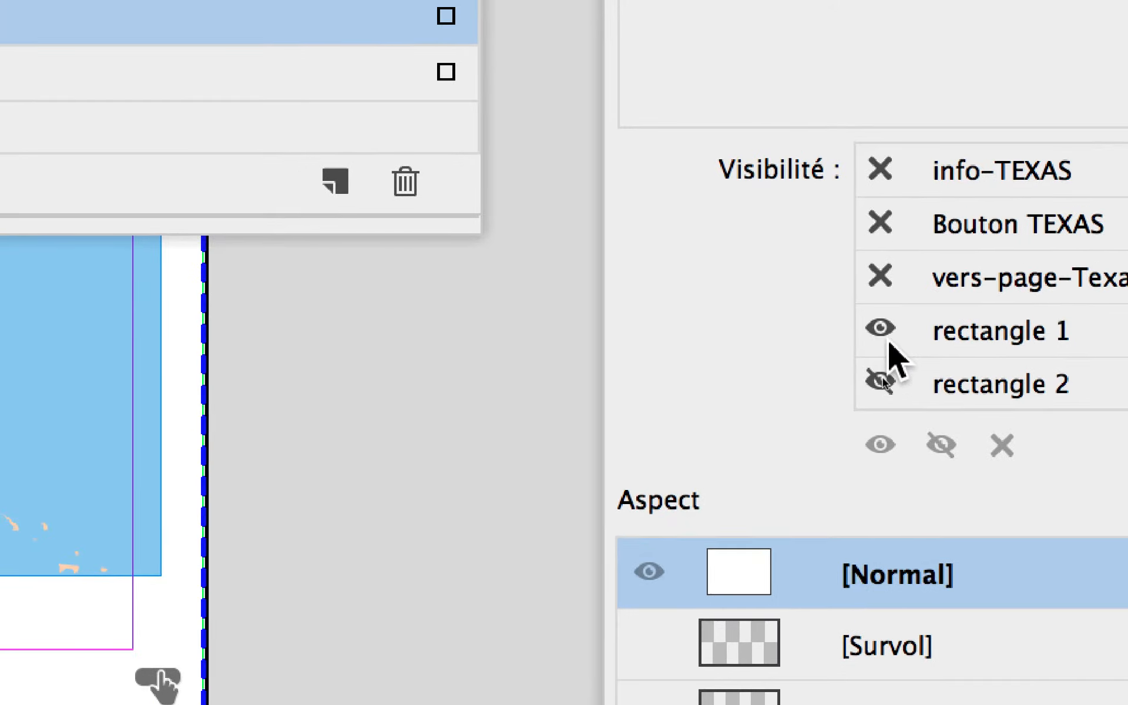
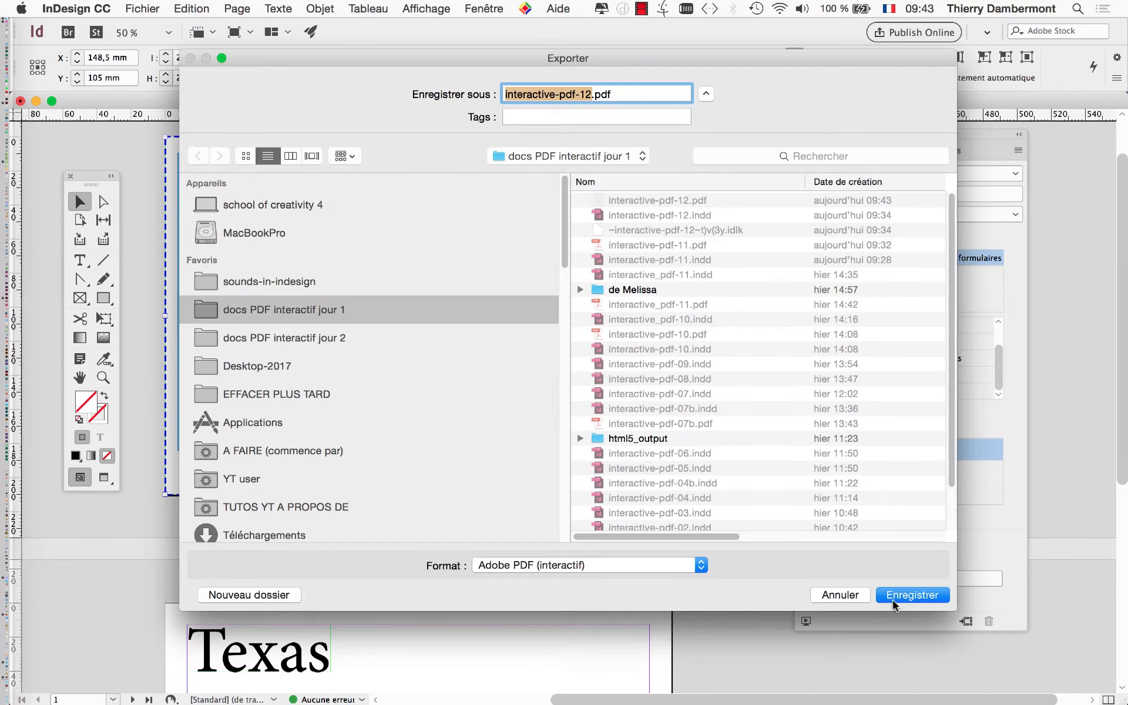
Export the document as interactive-pdf-12.pdf in Adobe PDF (interactif) format, replacing the existing file, and allow full-screen display in Acrobat
{"action": "left_click", "coordinate": [911, 594]}
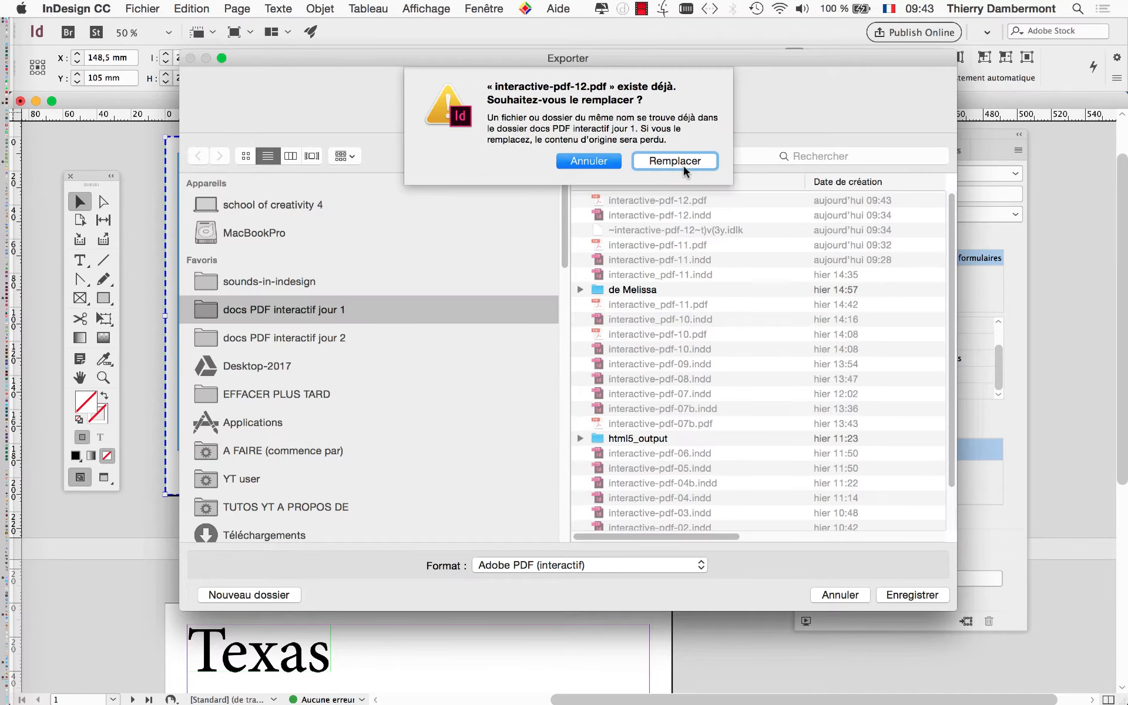
{"action": "key", "text": "Return"}
{"action": "left_click", "coordinate": [934, 609]}
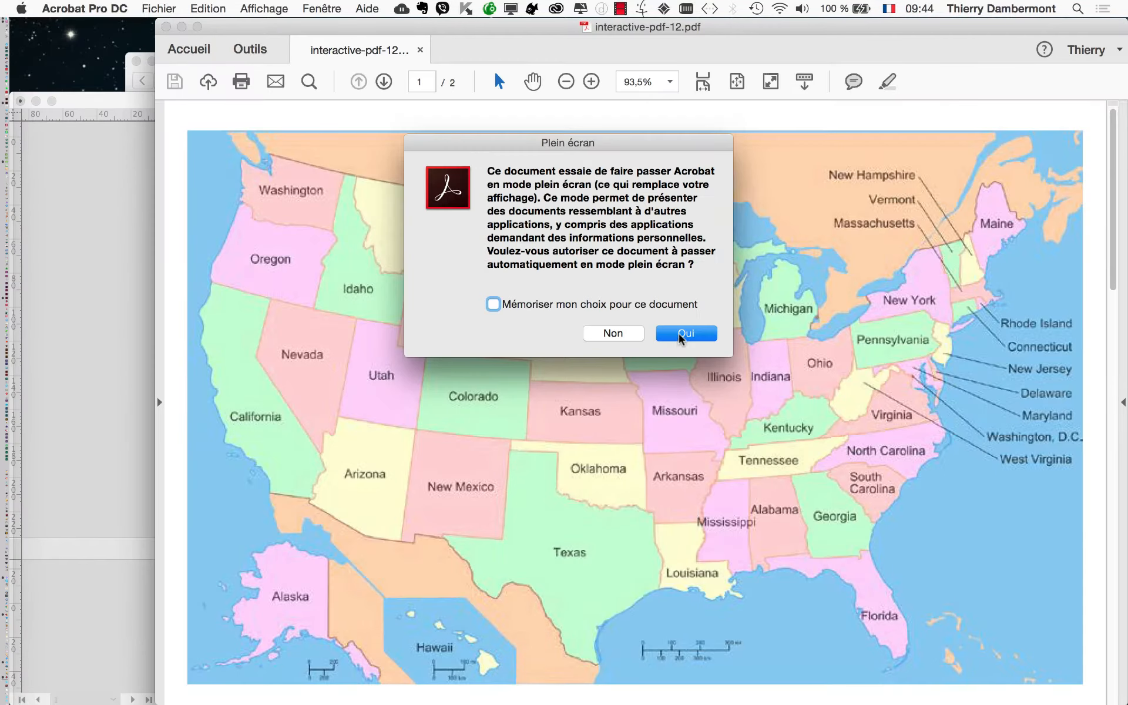
{"action": "left_click", "coordinate": [680, 335]}
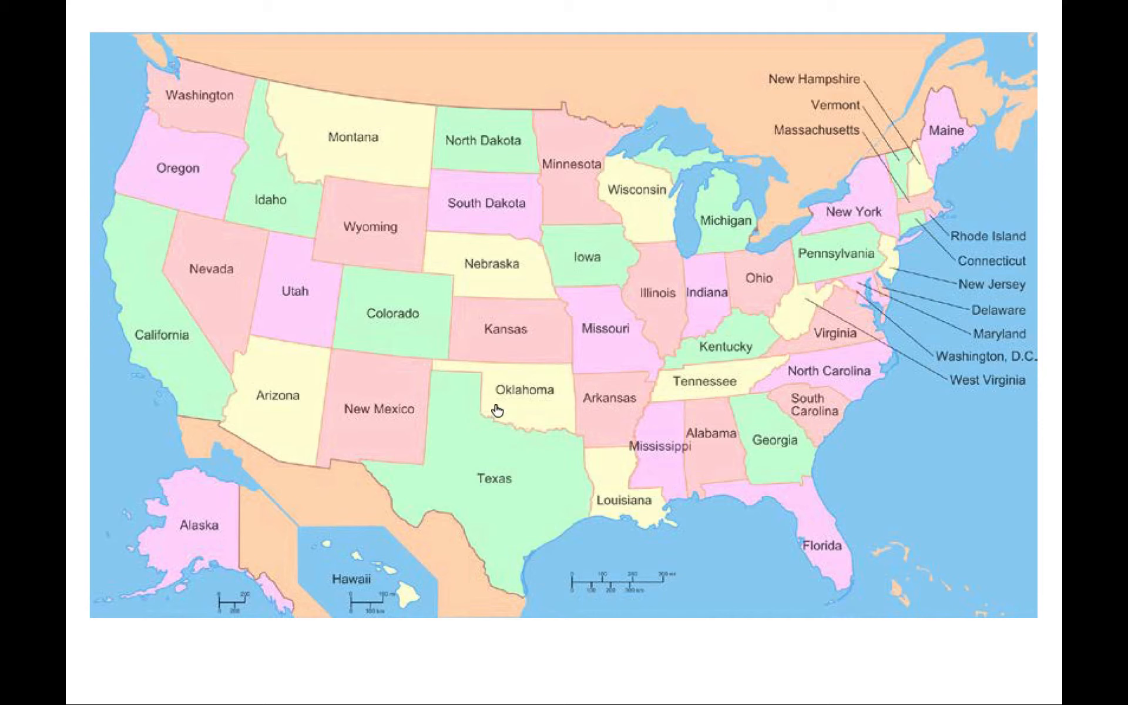
Test the Colorado and Texas buttons and other parts of the map page in the full-screen PDF
{"action": "left_click", "coordinate": [389, 317]}
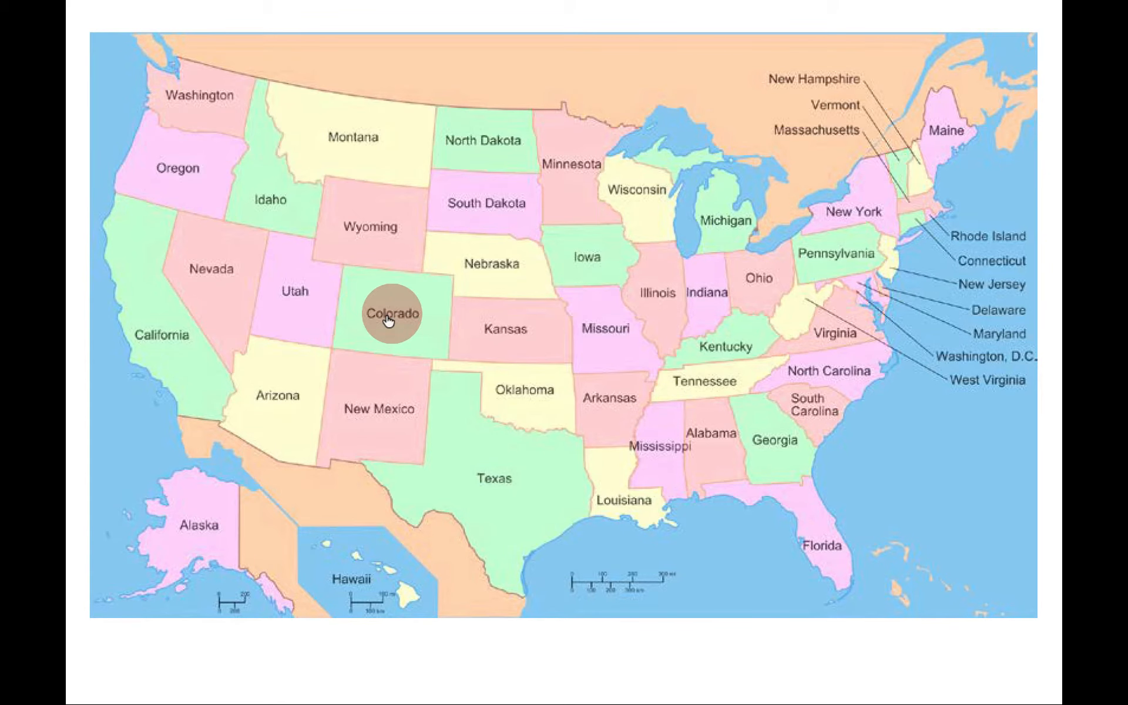
{"action": "left_click", "coordinate": [499, 480]}
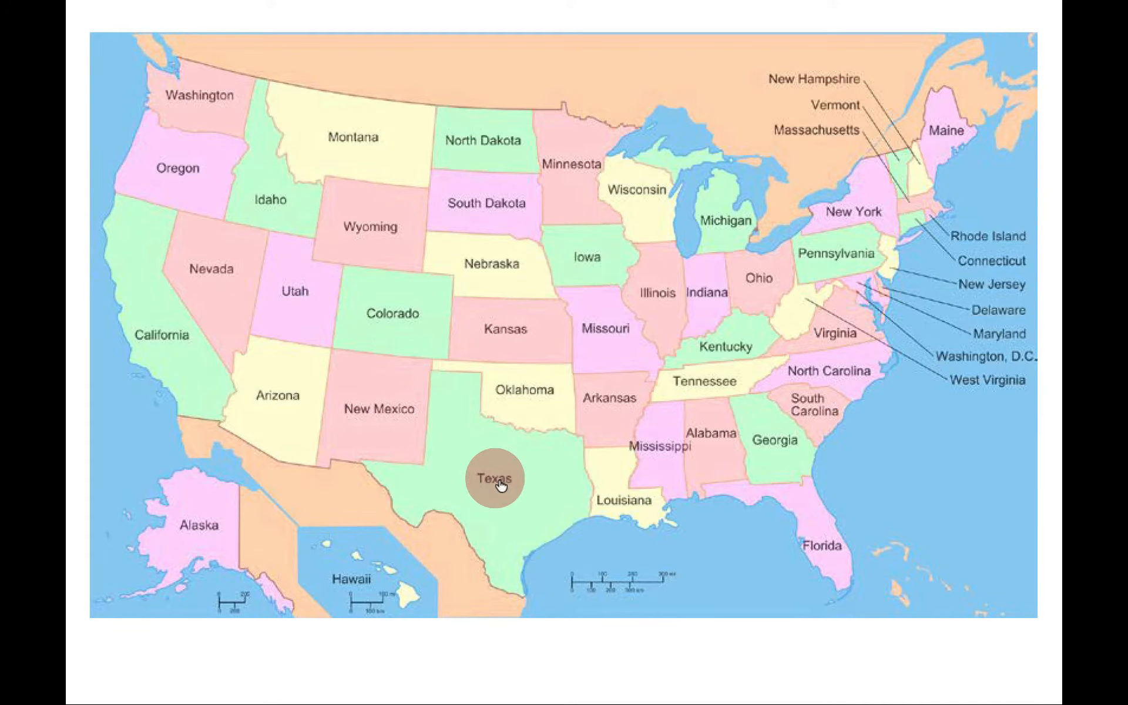
{"action": "left_click", "coordinate": [347, 314]}
{"action": "left_click", "coordinate": [523, 503]}
{"action": "left_click", "coordinate": [500, 491]}
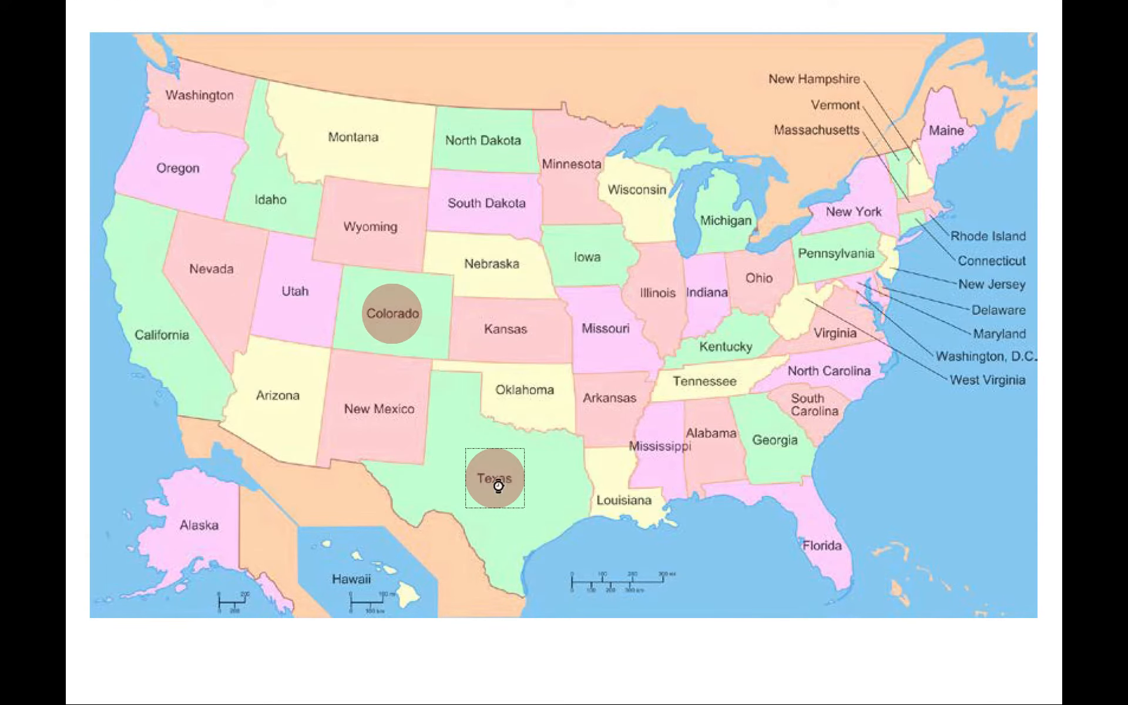
{"action": "left_click", "coordinate": [487, 487]}
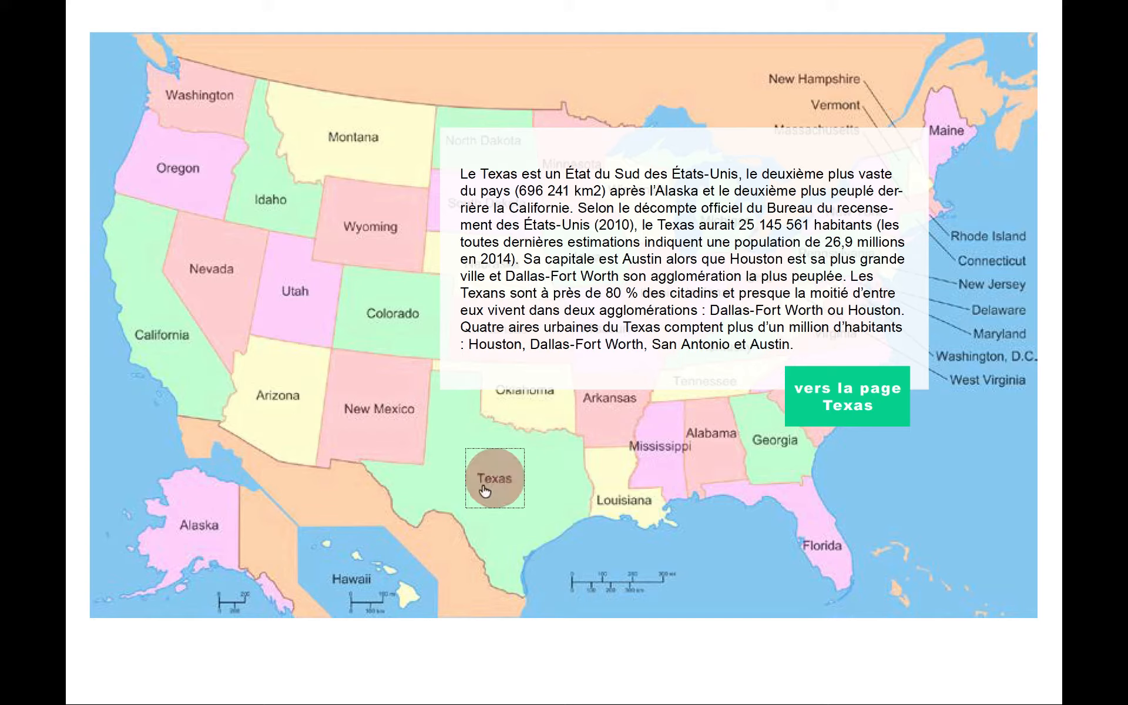
{"action": "left_click", "coordinate": [389, 317]}
{"action": "left_click", "coordinate": [390, 317]}
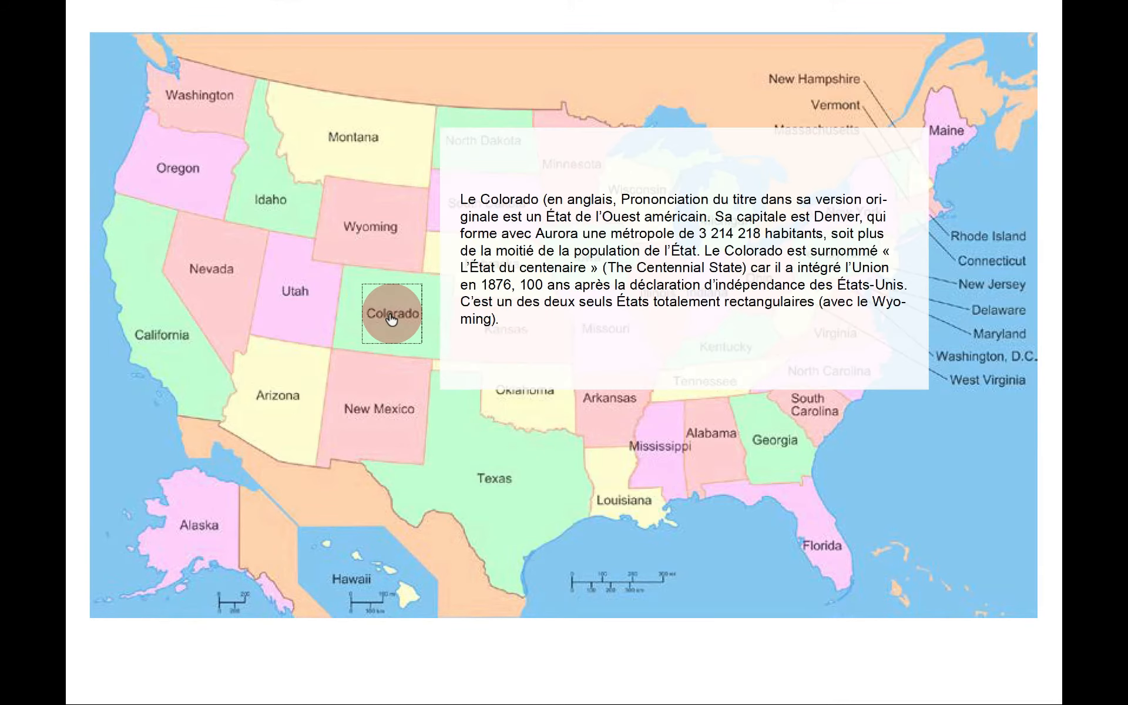
{"action": "left_click", "coordinate": [302, 293]}
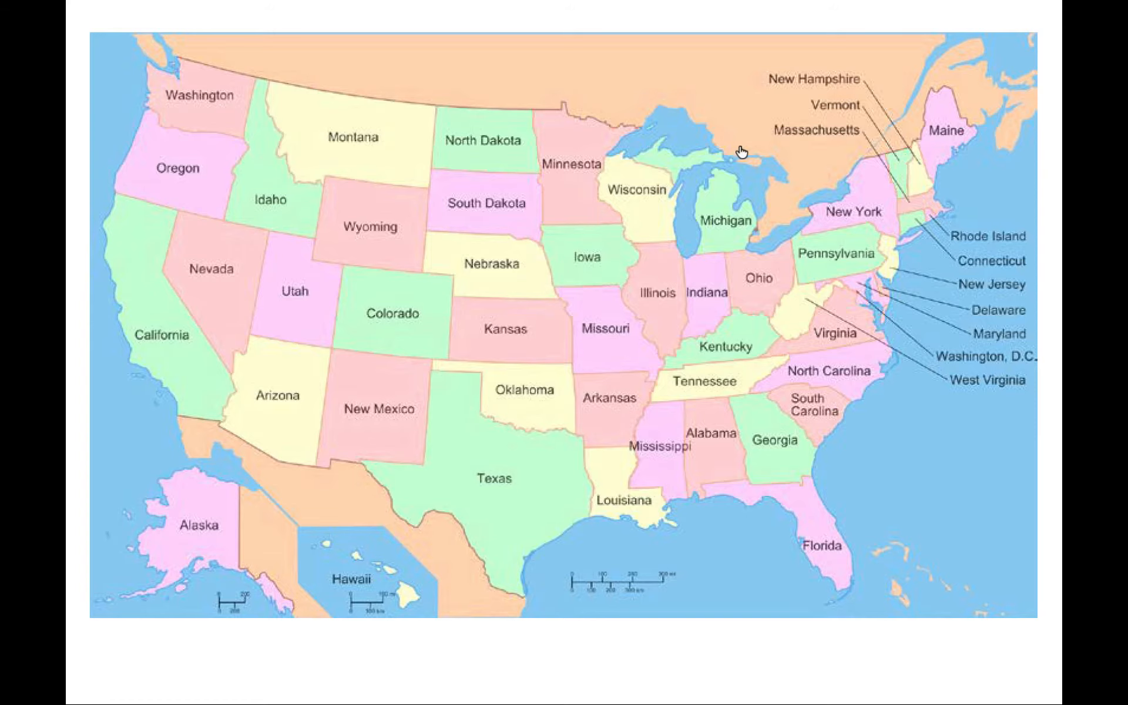
Leave full-screen mode, close the PDF and return to InDesign, closing the Boutons et formulaires window there
{"action": "key", "text": "Escape"}
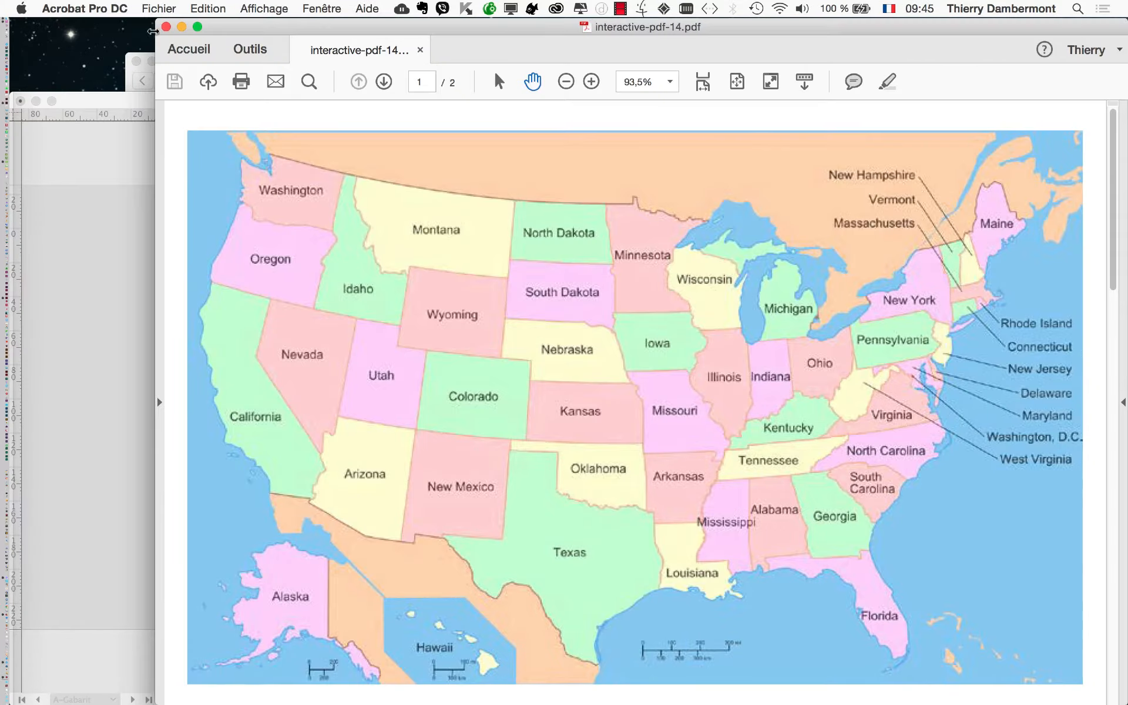
{"action": "left_click", "coordinate": [167, 27]}
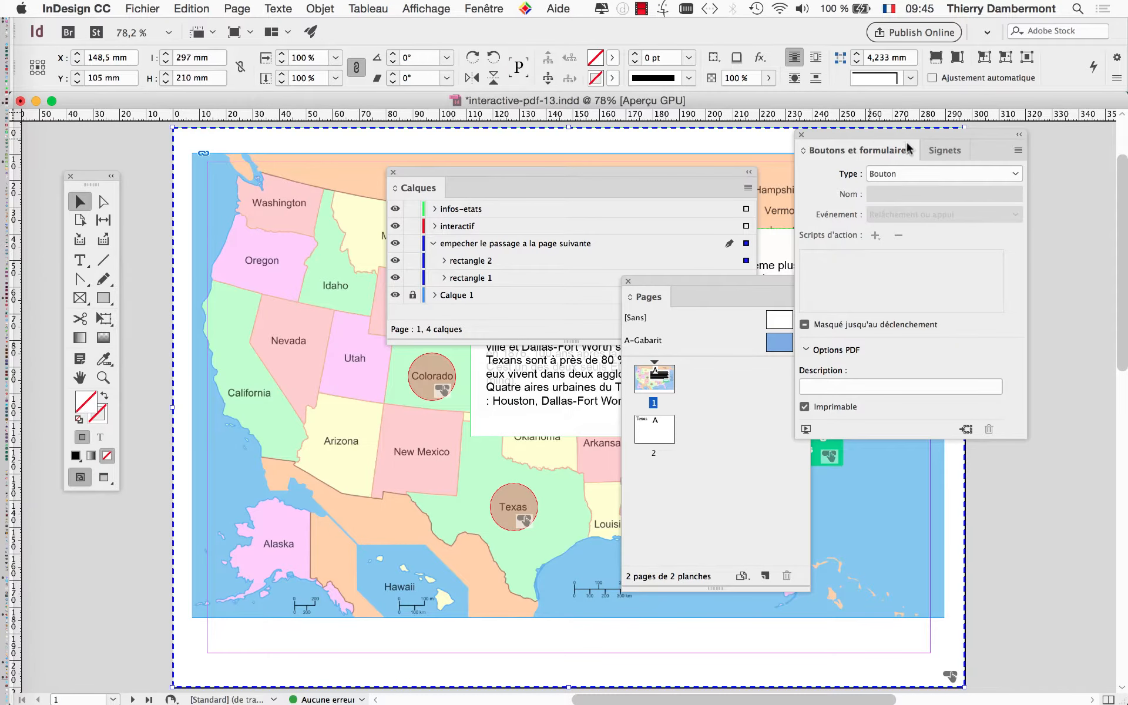
{"action": "left_click", "coordinate": [801, 135]}
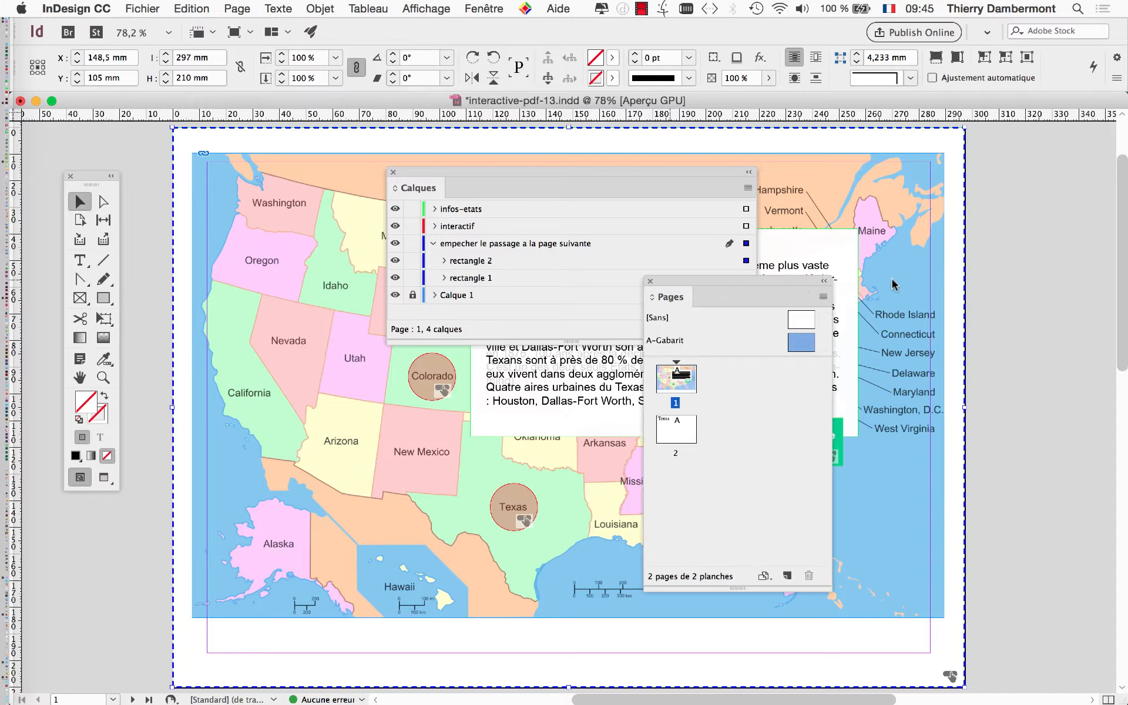
Move the Pages window aside and lock the interactif and infos-etats layers
{"action": "left_click_drag", "start_coordinate": [892, 284], "coordinate": [884, 199]}
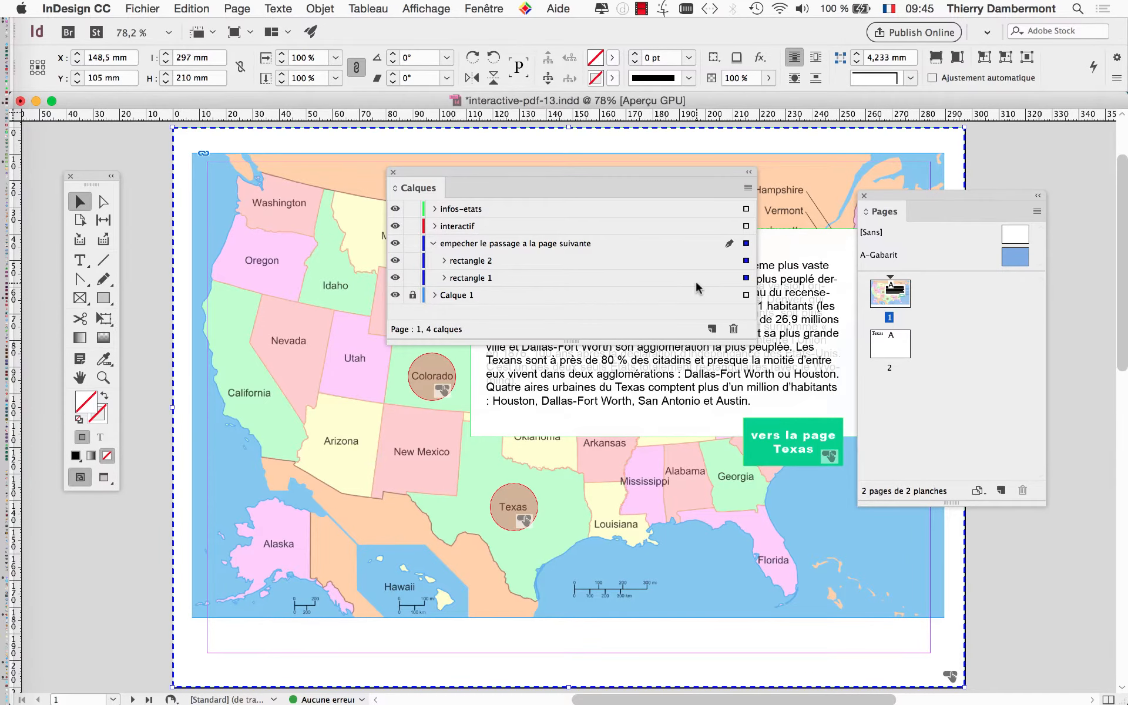
{"action": "double_click", "coordinate": [894, 293]}
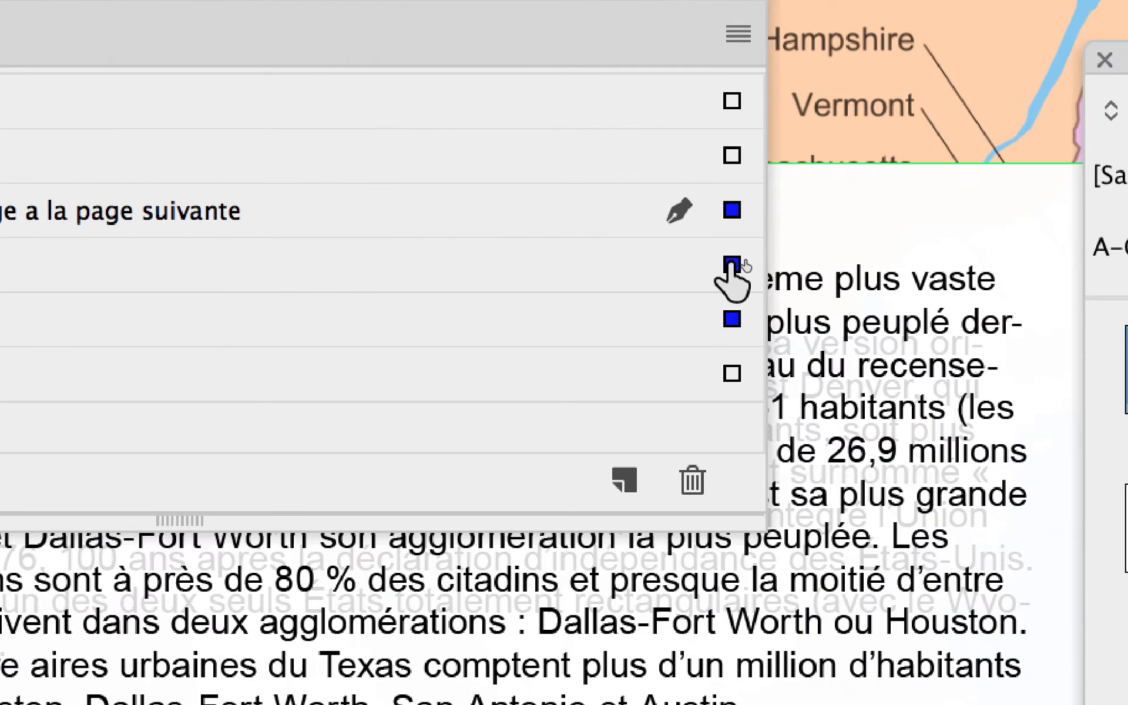
{"action": "left_click", "coordinate": [731, 264]}
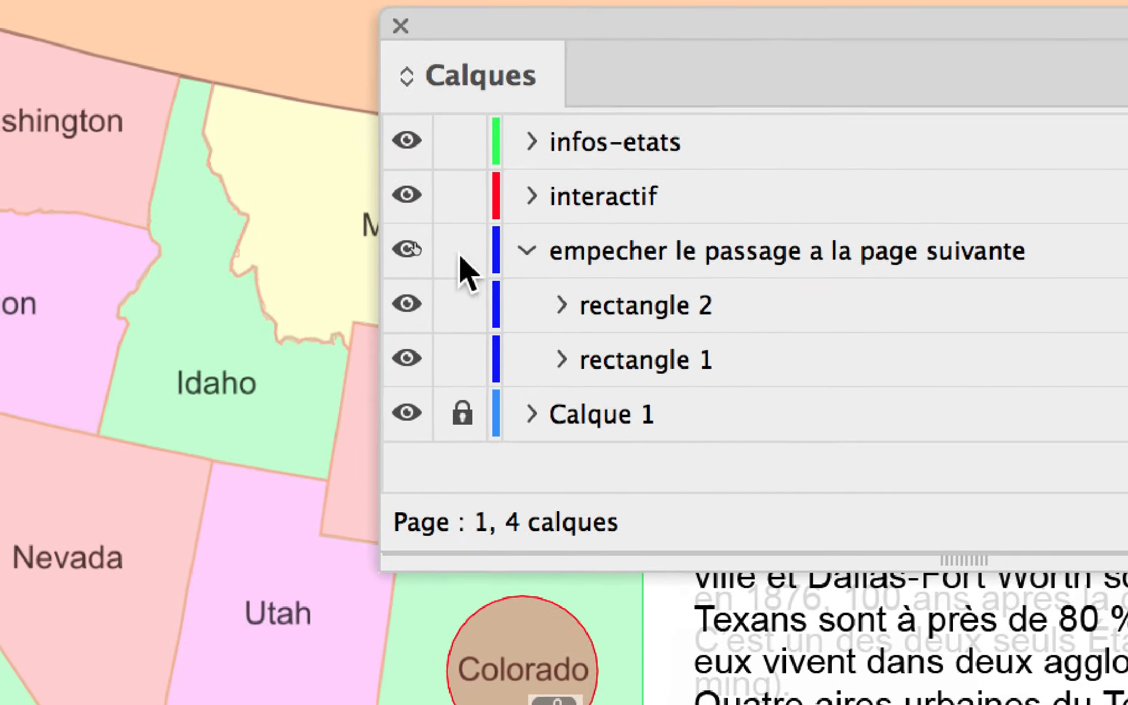
{"action": "left_click", "coordinate": [463, 196]}
{"action": "left_click", "coordinate": [463, 141]}
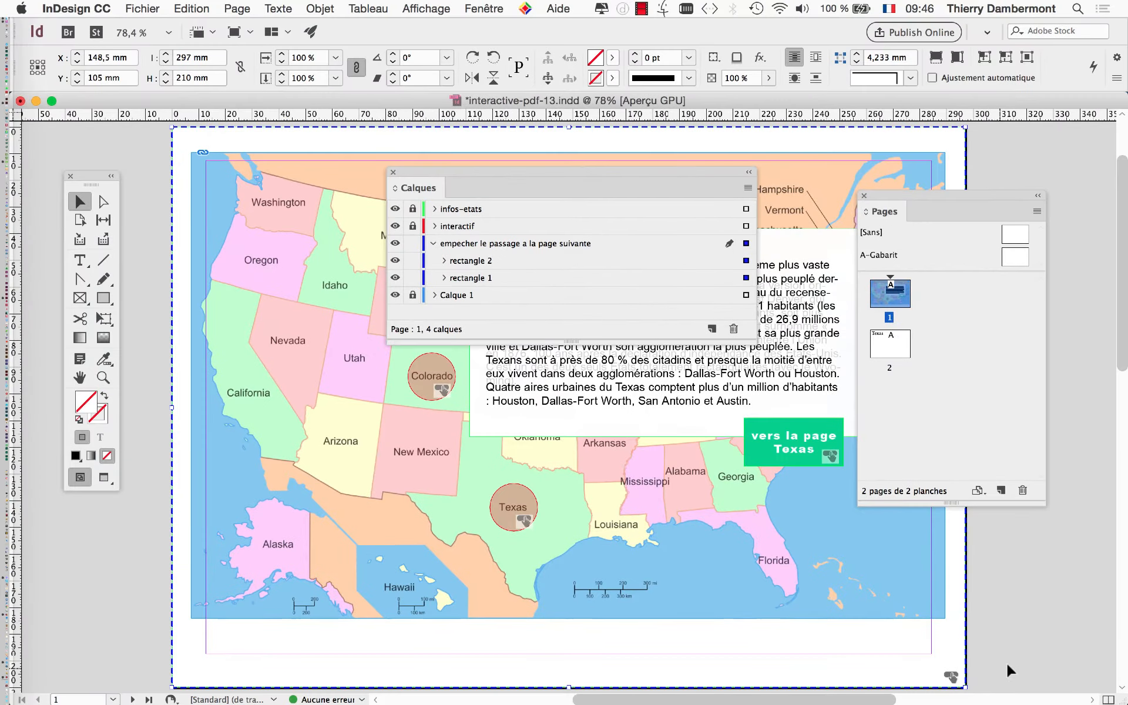
Select rectangle 1 and rectangle 2 together on page 1 and cut them from the page
{"action": "left_click", "coordinate": [1007, 665]}
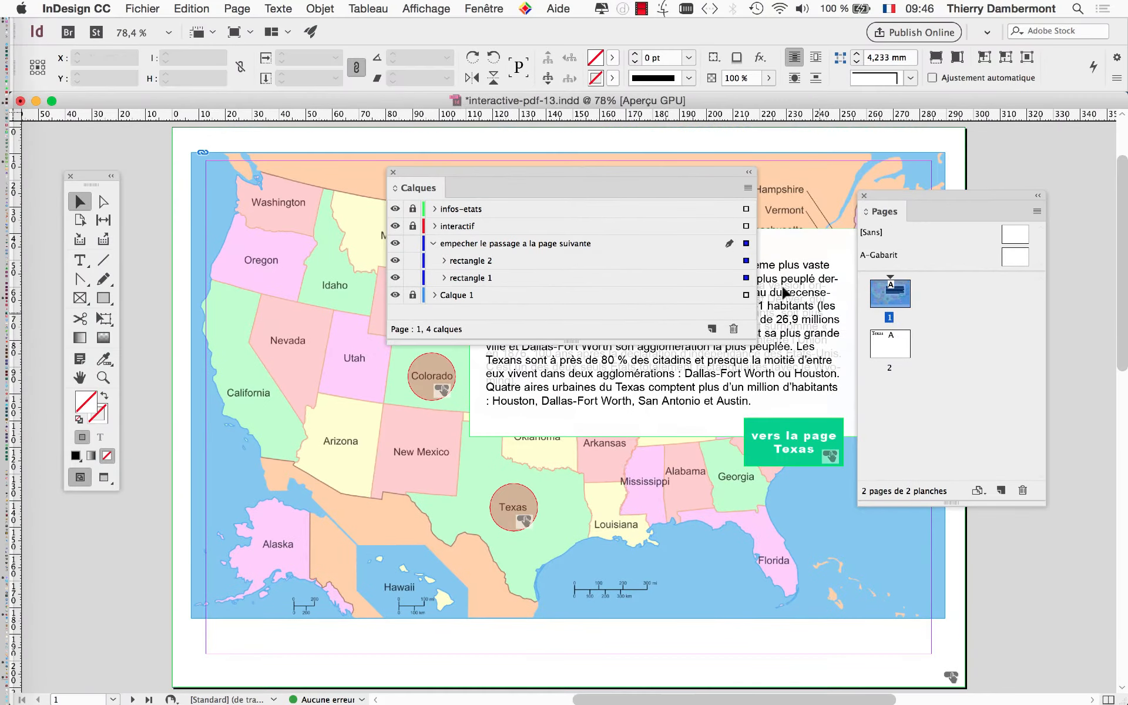
{"action": "left_click", "coordinate": [747, 277]}
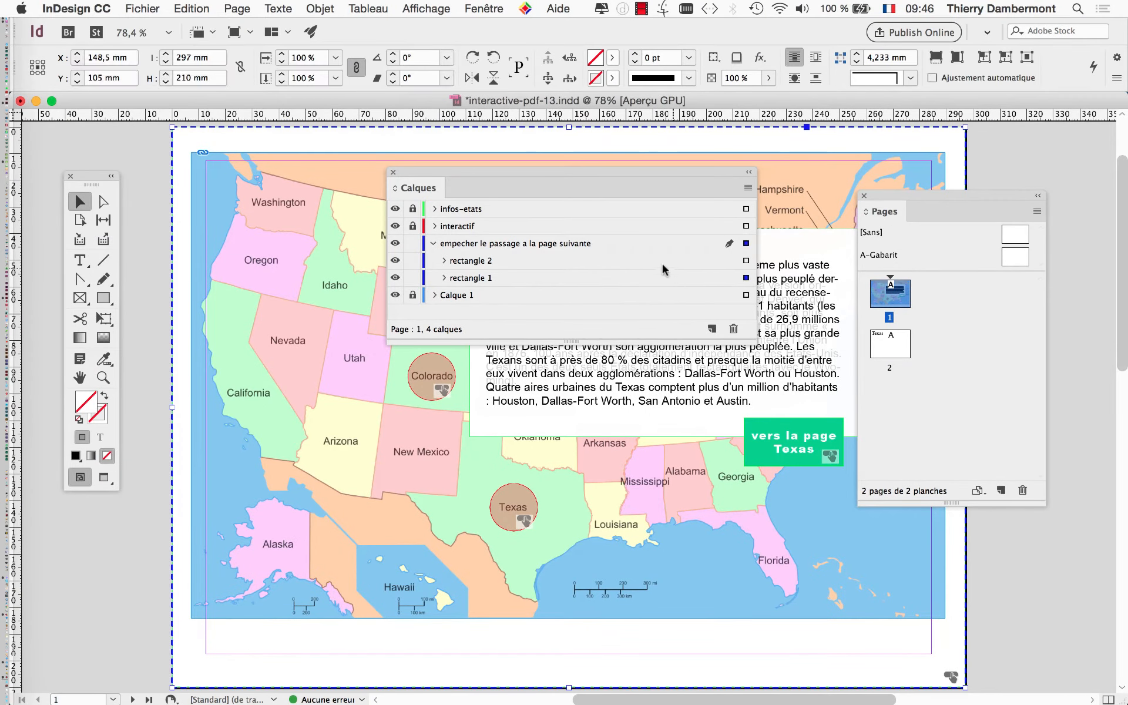
{"action": "left_click", "coordinate": [617, 285]}
{"action": "left_click", "coordinate": [644, 260], "text": "shift"}
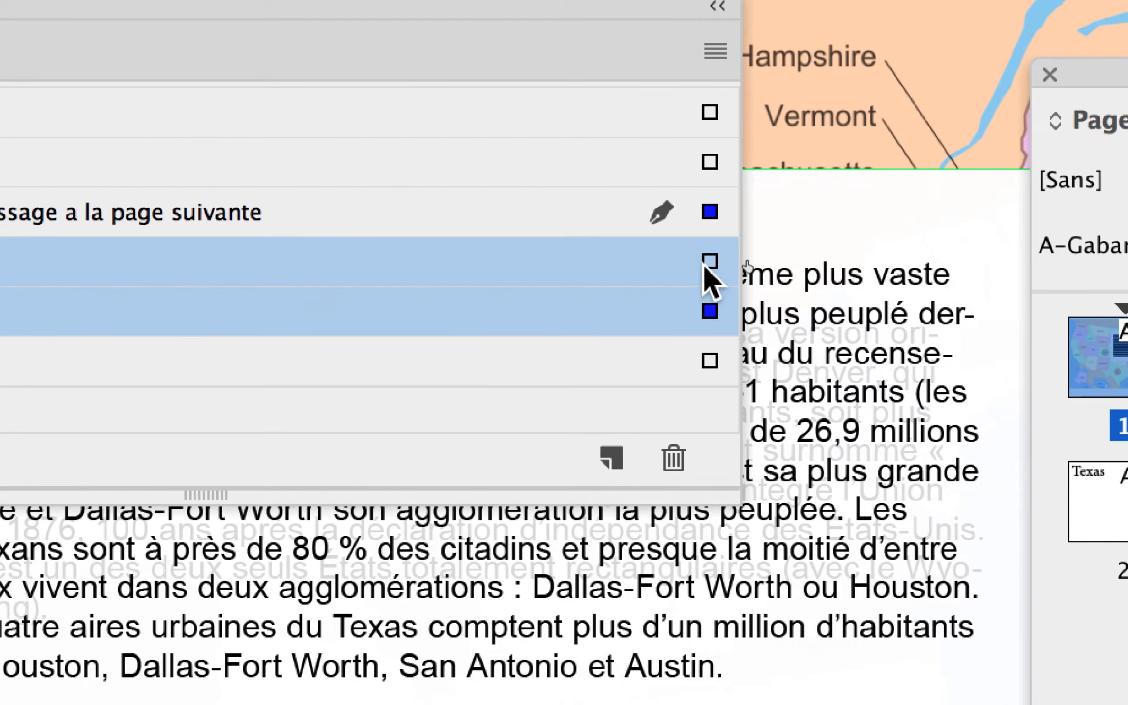
{"action": "left_click", "coordinate": [787, 239], "text": "shift"}
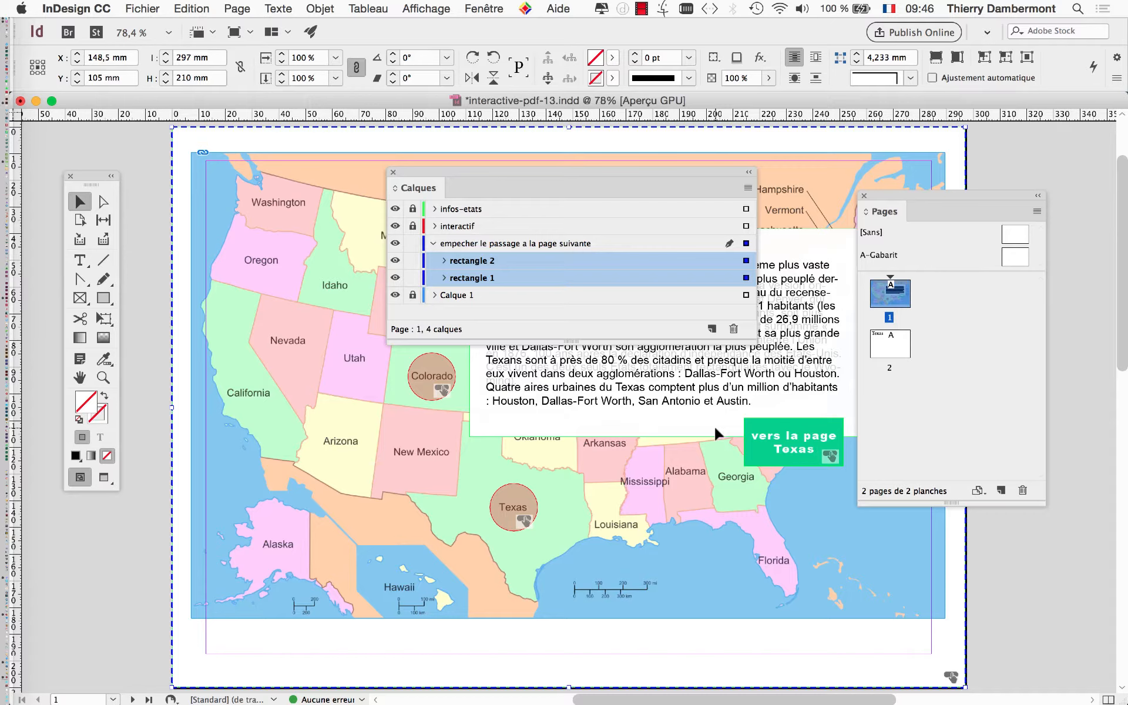
{"action": "key", "text": "Delete"}
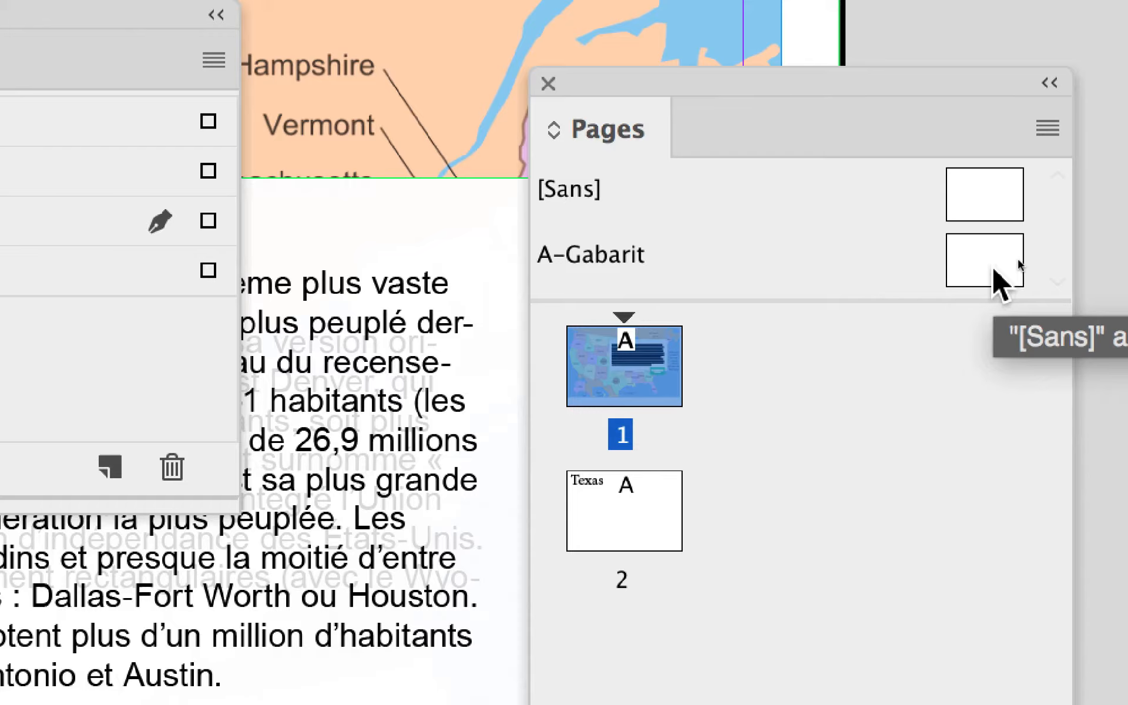
Open the A-Gabarit master page, reduce the document window's size, and paste the two cut rectangles in place
{"action": "double_click", "coordinate": [993, 270]}
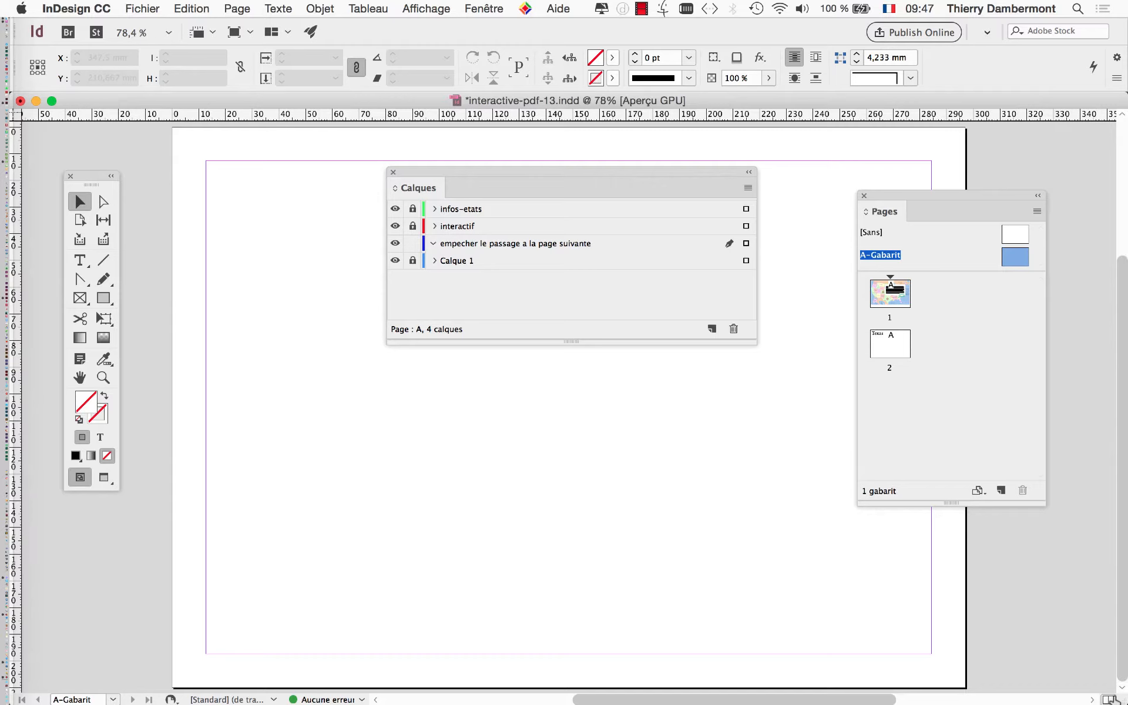
{"action": "left_click_drag", "start_coordinate": [1120, 699], "coordinate": [1114, 563]}
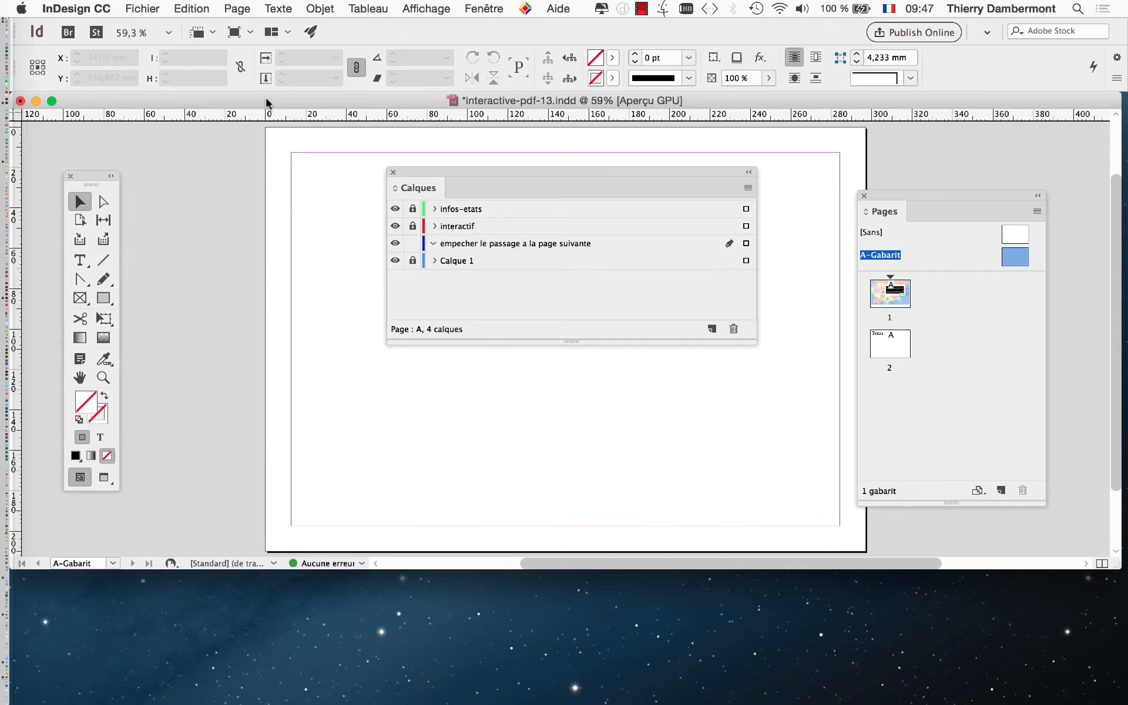
{"action": "left_click_drag", "start_coordinate": [266, 105], "coordinate": [272, 106]}
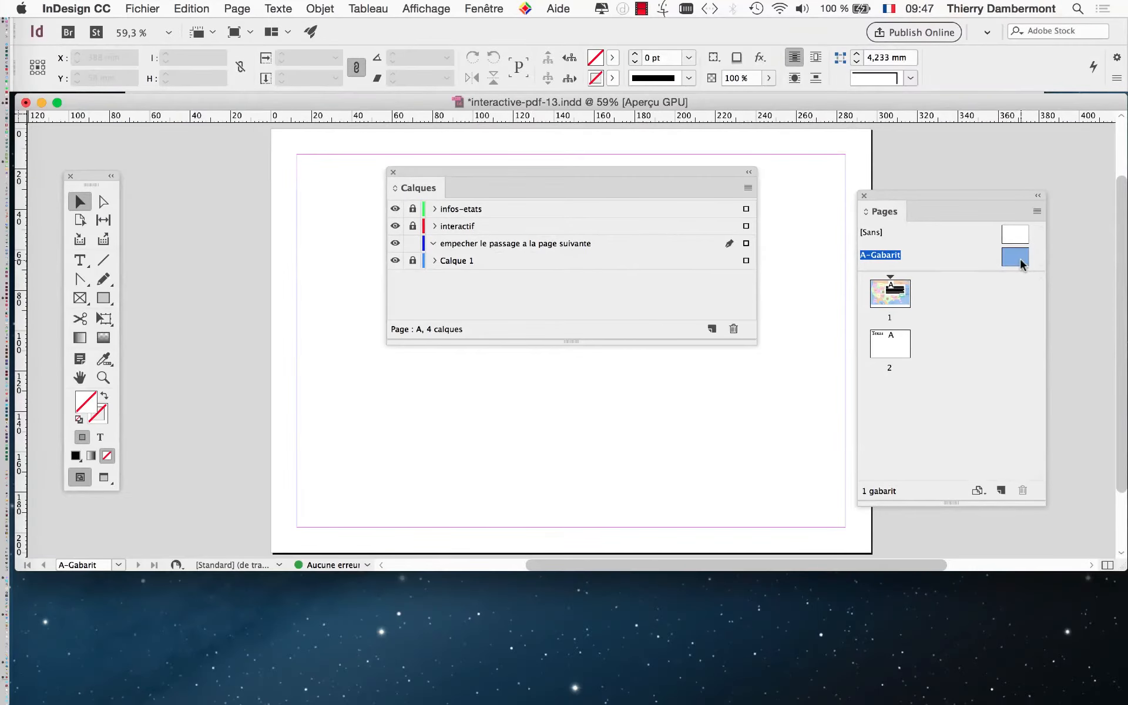
{"action": "left_click", "coordinate": [177, 7]}
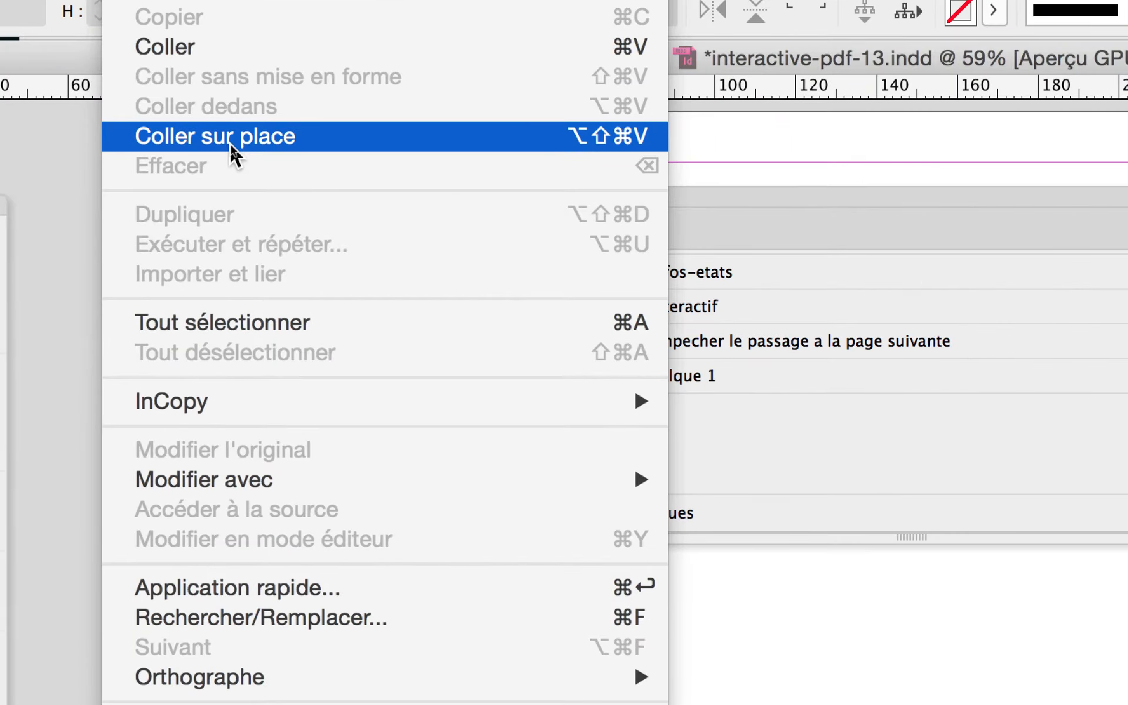
{"action": "left_click", "coordinate": [231, 143]}
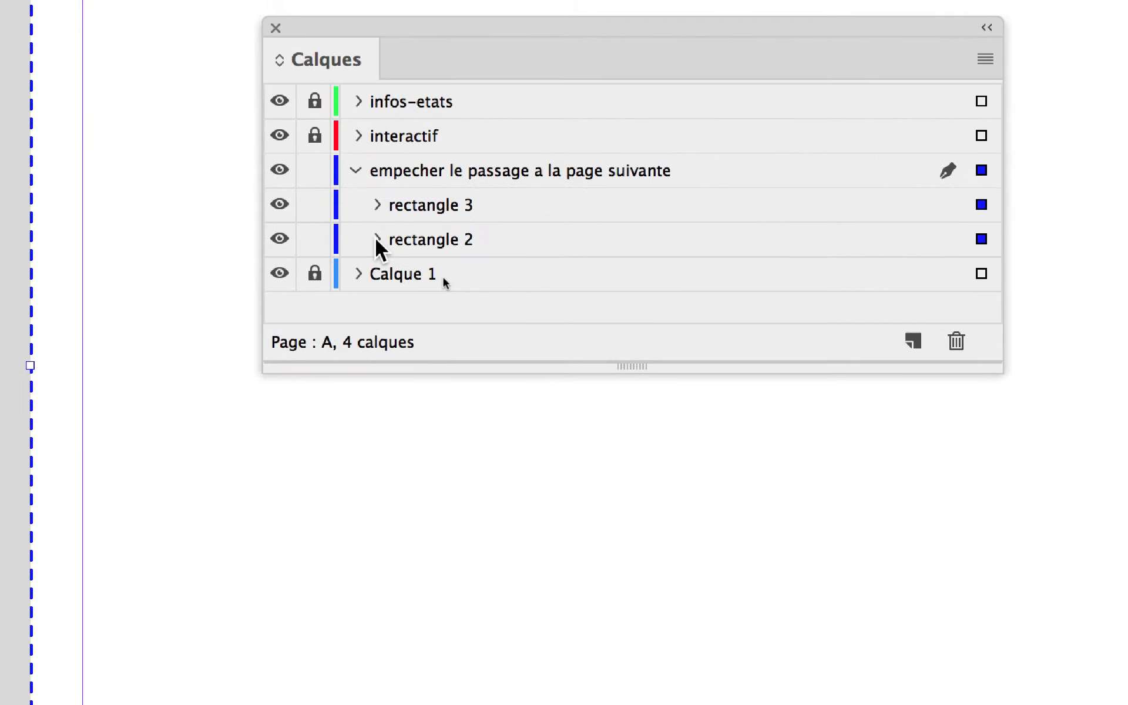
Expand and collapse rectangle 2 and rectangle 3 in the layer list to examine their contents
{"action": "left_click", "coordinate": [377, 239]}
{"action": "left_click", "coordinate": [377, 206]}
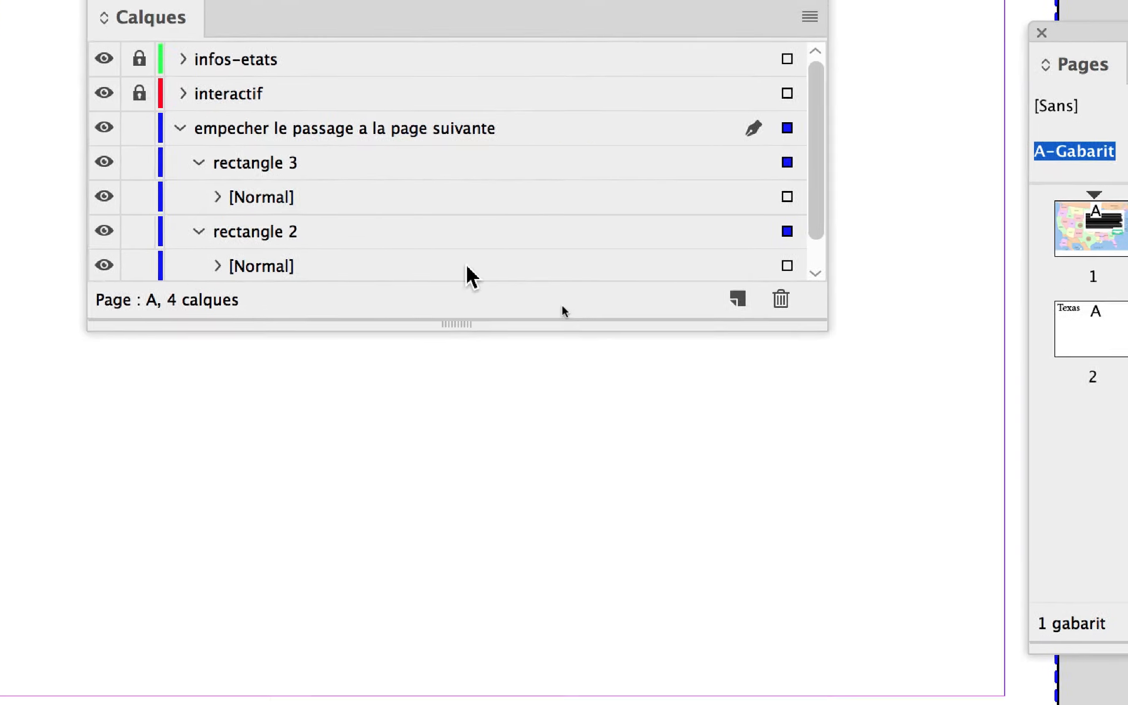
{"action": "left_click", "coordinate": [199, 231]}
{"action": "left_click", "coordinate": [199, 162]}
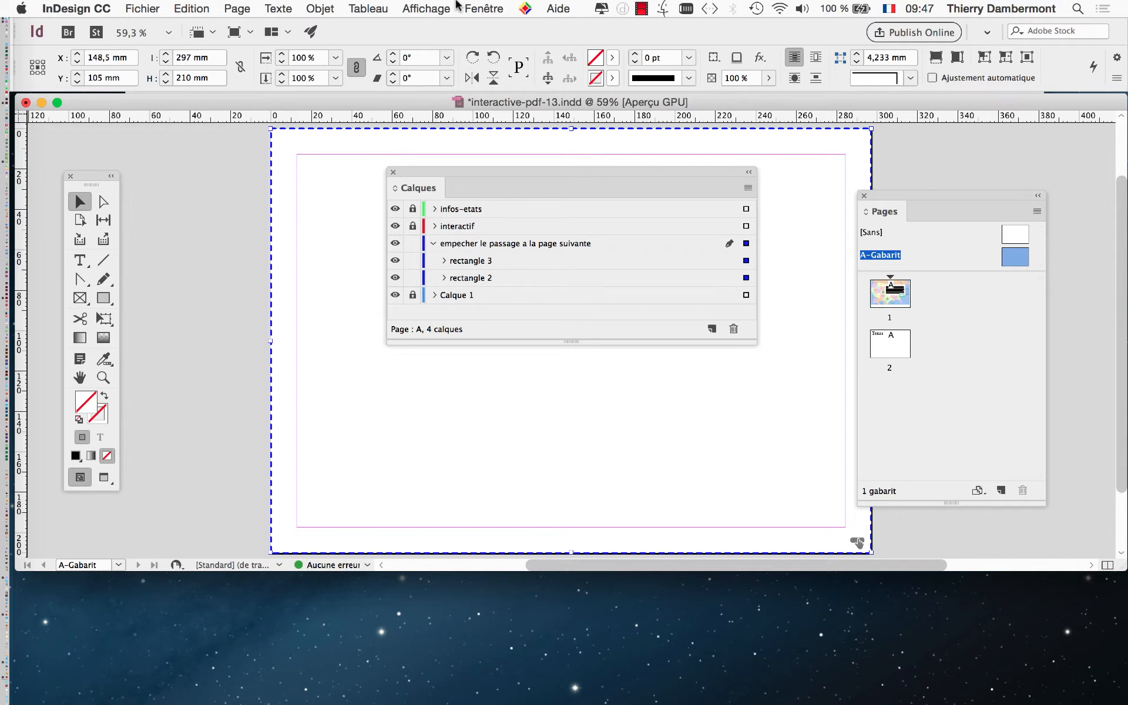
Open the Boutons et formulaires window beside the layers and examine the button settings of the pasted rectangles
{"action": "left_click", "coordinate": [461, 7]}
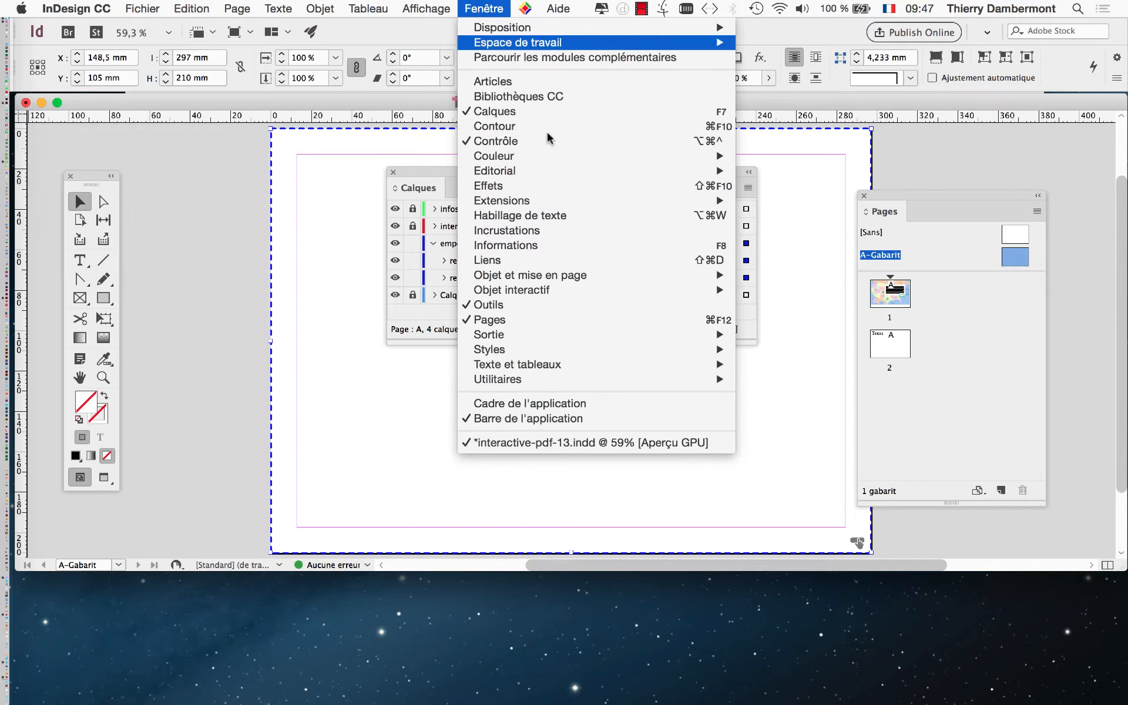
{"action": "mouse_move", "coordinate": [579, 288]}
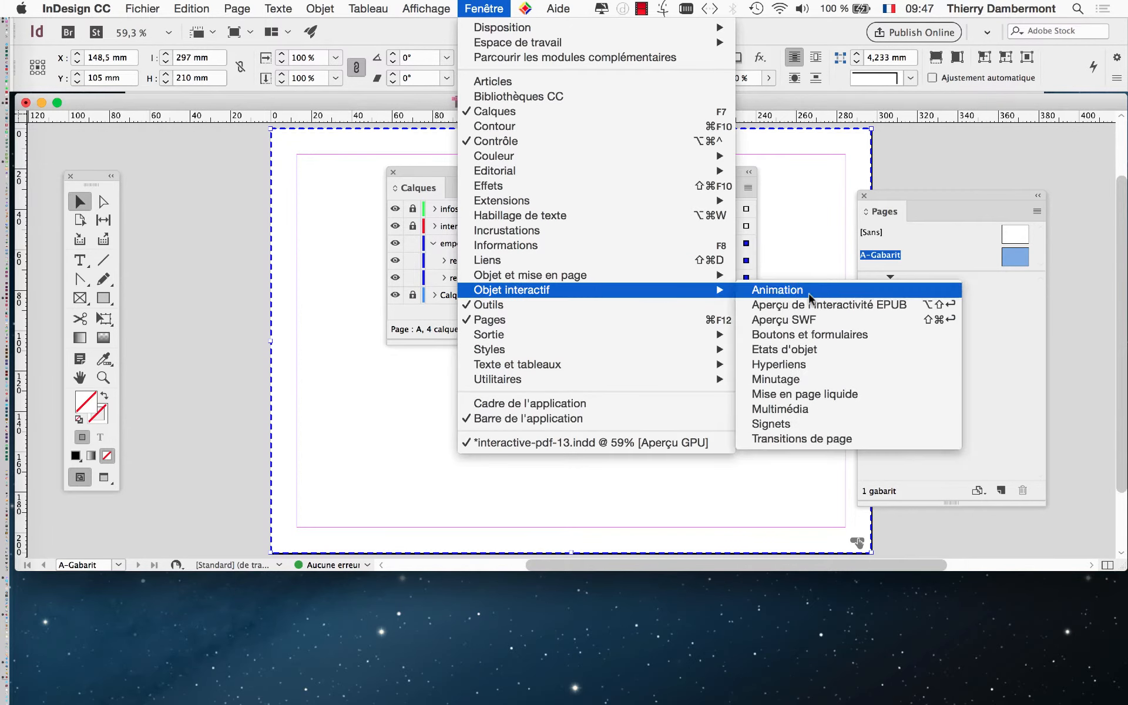
{"action": "left_click", "coordinate": [781, 335]}
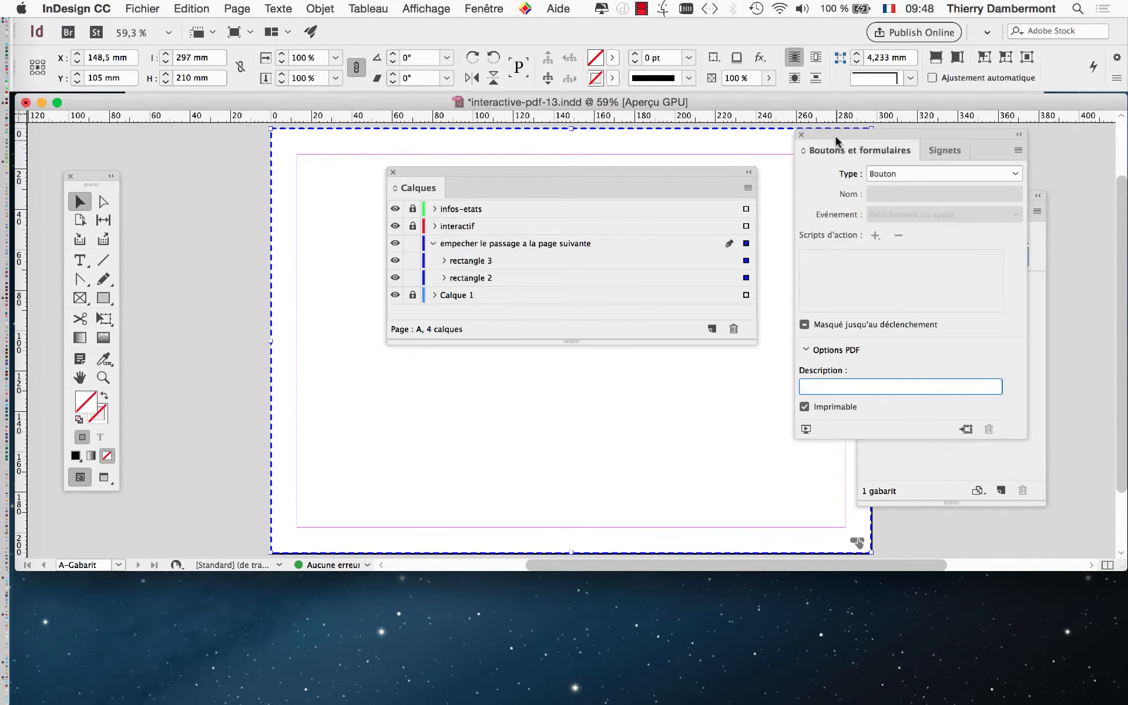
{"action": "left_click_drag", "start_coordinate": [835, 136], "coordinate": [587, 140]}
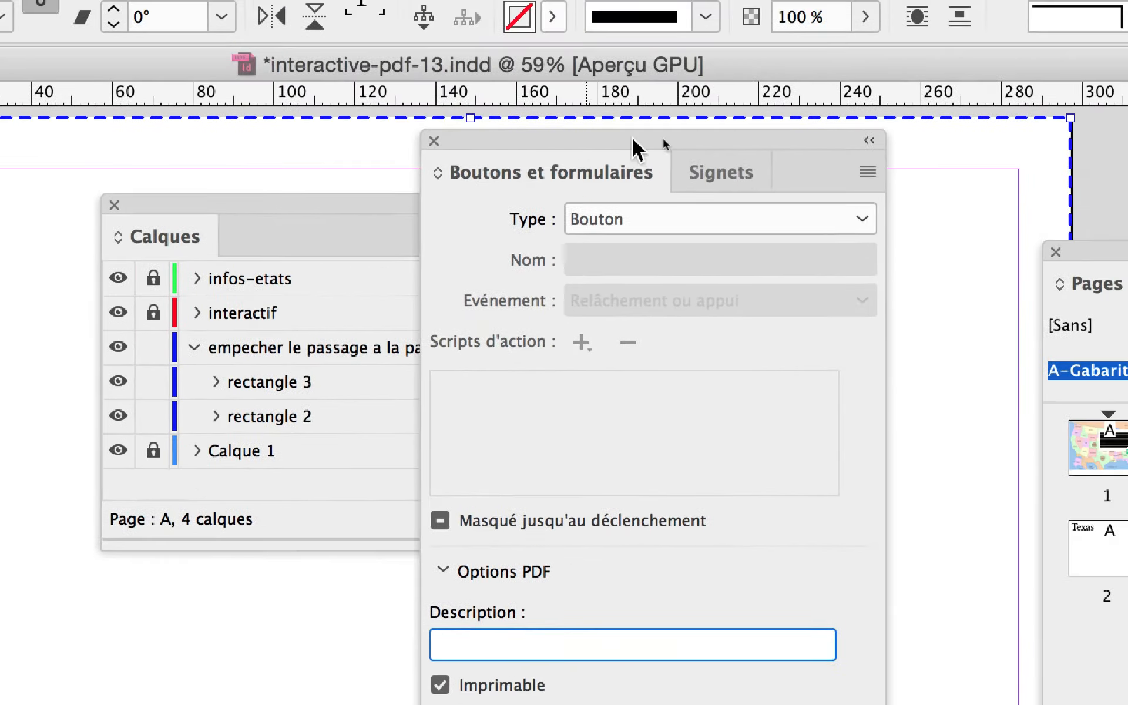
{"action": "left_click_drag", "start_coordinate": [711, 139], "coordinate": [400, 142]}
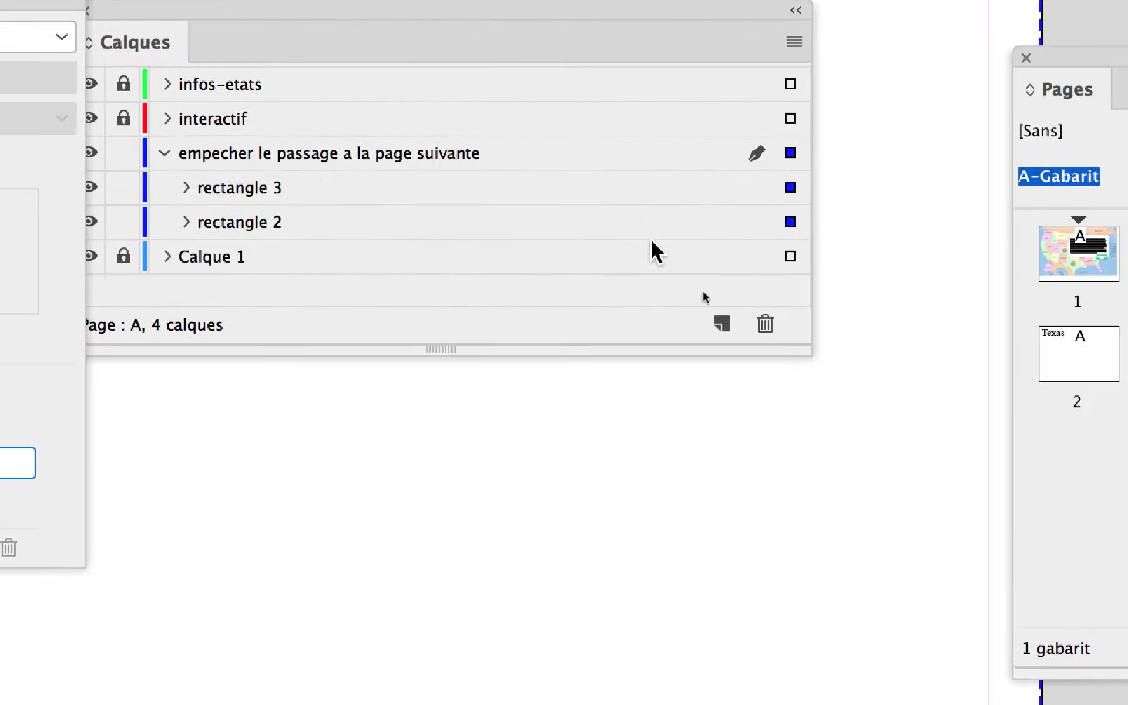
{"action": "left_click", "coordinate": [791, 223]}
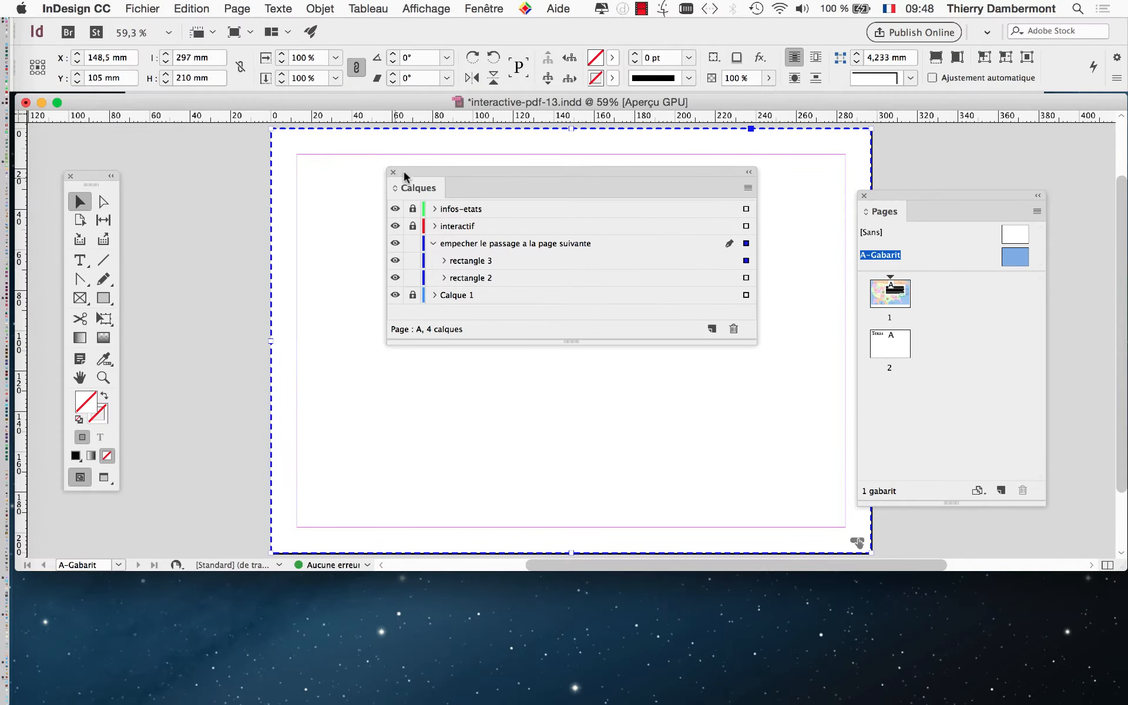
Close the Calques window and save the document as interactive-pdf-14.indd in the docs PDF interactif jour 1 folder
{"action": "left_click", "coordinate": [393, 173]}
{"action": "left_click", "coordinate": [154, 9]}
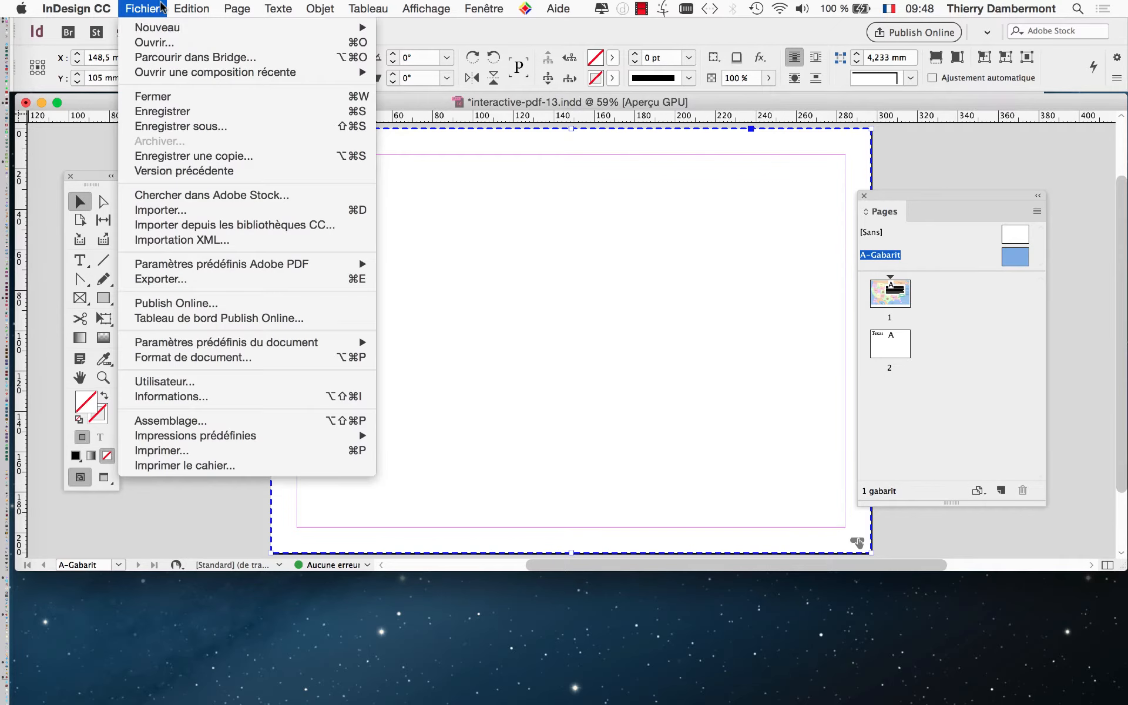
{"action": "left_click", "coordinate": [184, 127]}
{"action": "key", "text": "Right"}
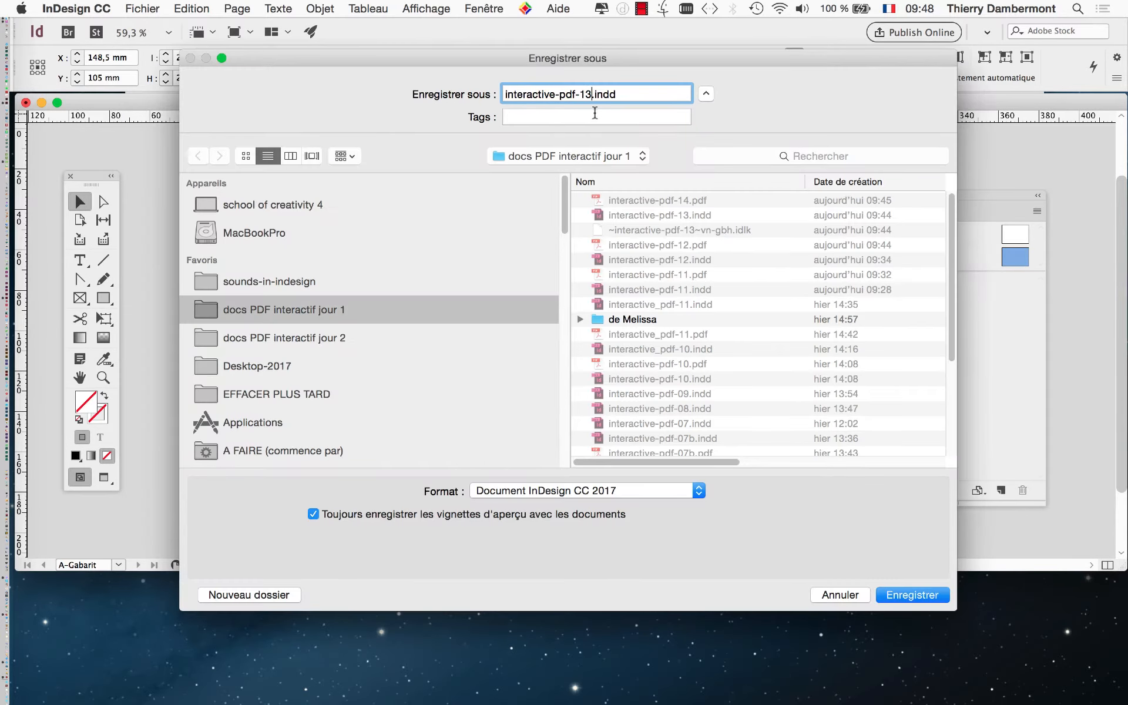
{"action": "left_click", "coordinate": [917, 595]}
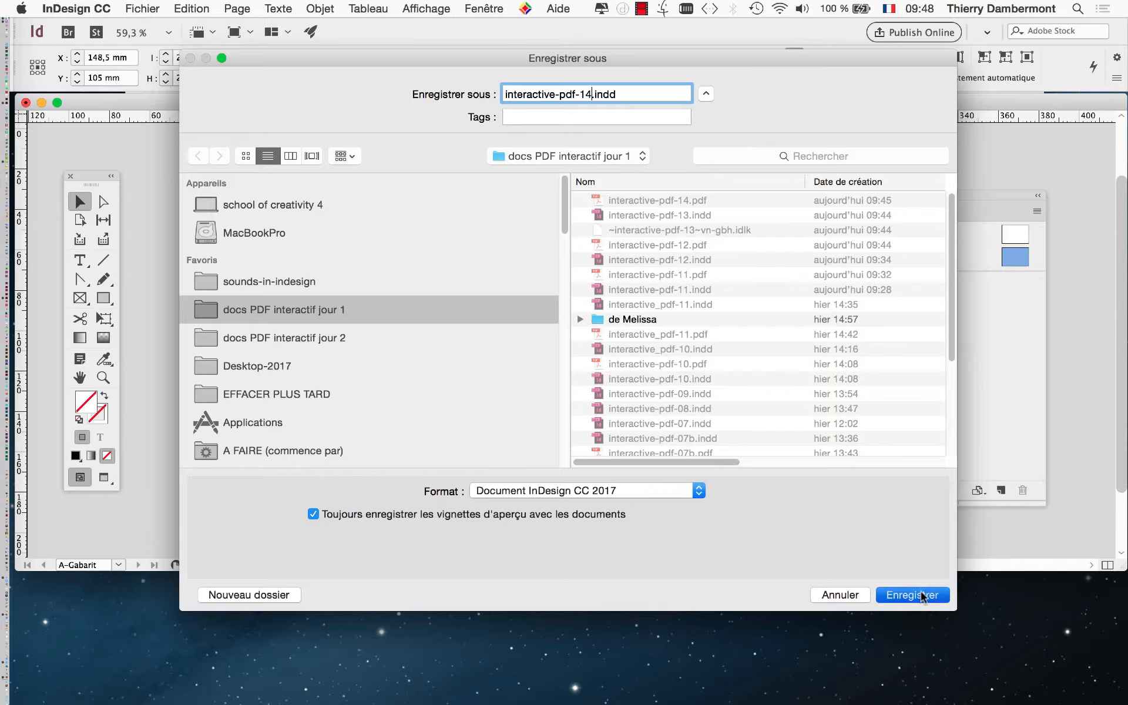
Save the document once more under the same name, interactive-pdf-14.indd
{"action": "left_click", "coordinate": [142, 8]}
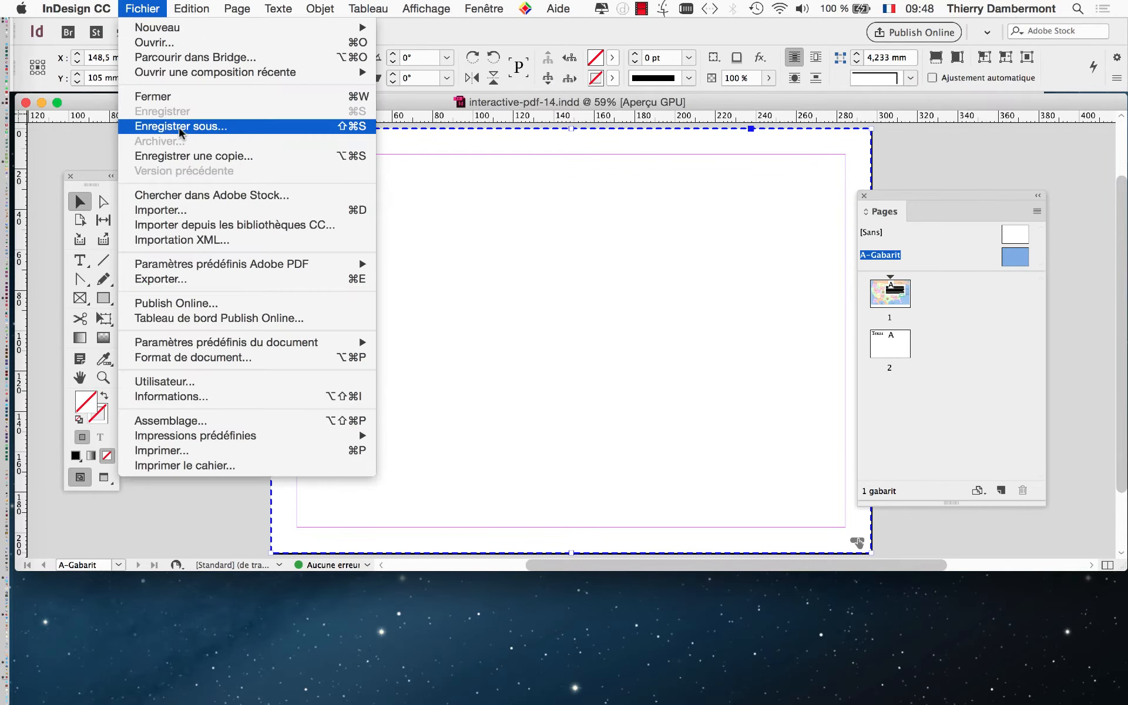
{"action": "left_click", "coordinate": [179, 127]}
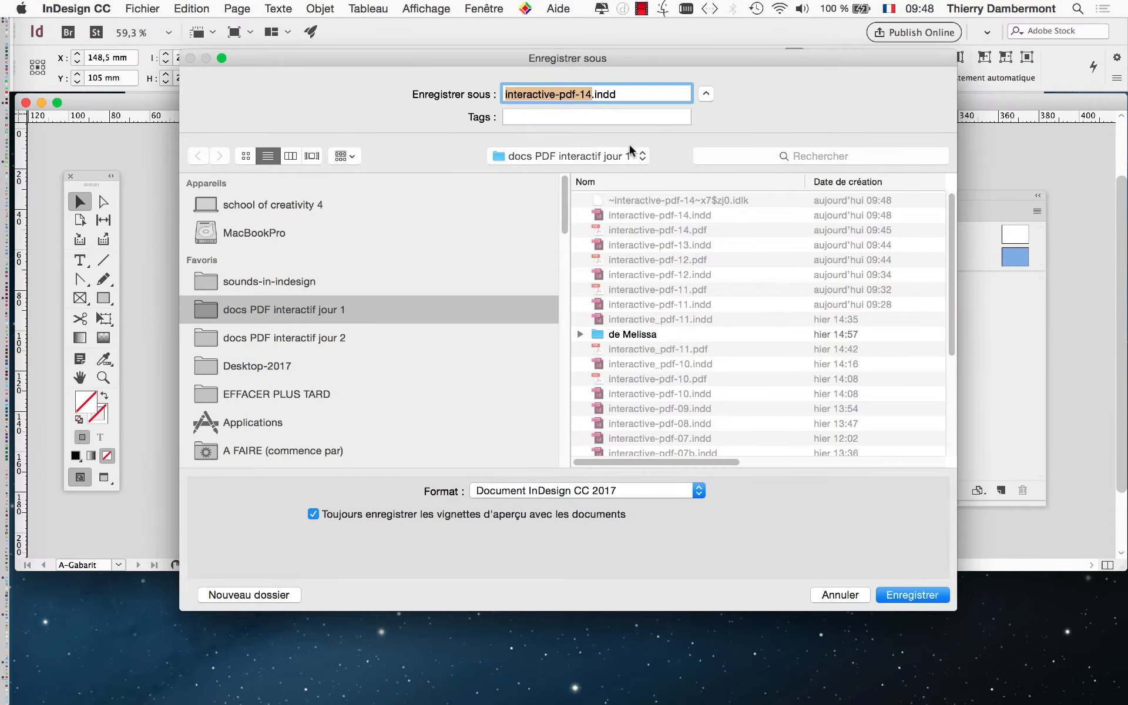
{"action": "left_click", "coordinate": [888, 596]}
{"action": "key", "text": "Return"}
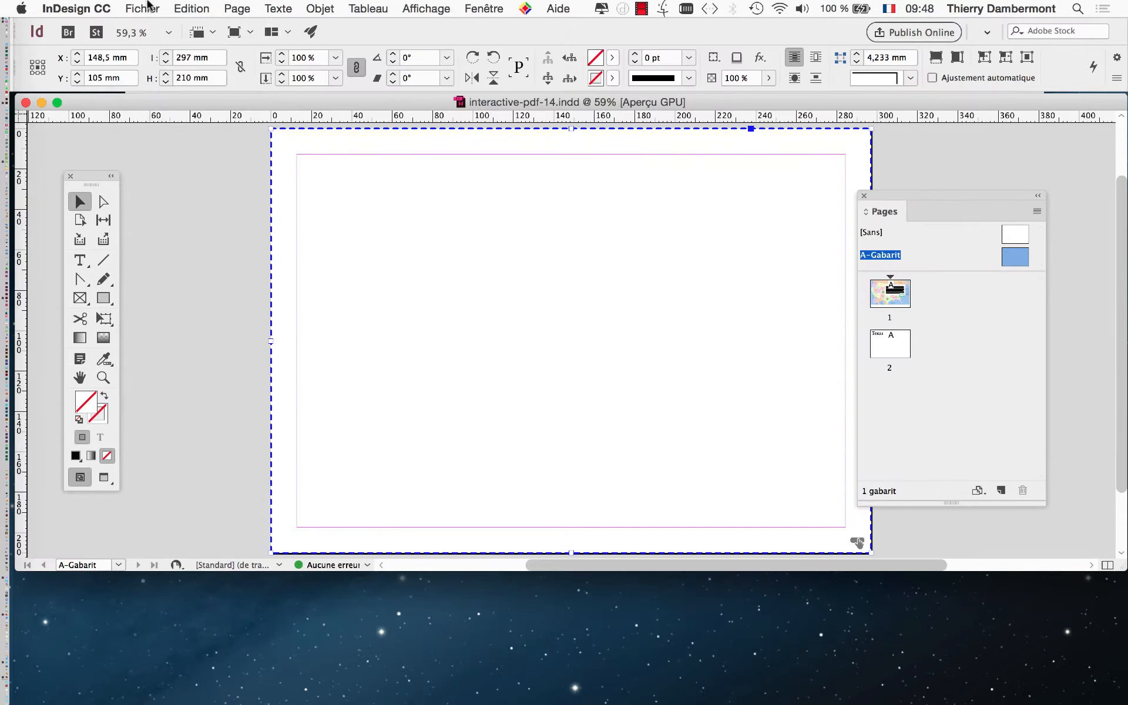
Export the document as interactive-pdf-14.pdf in Adobe PDF (interactif) format, replacing the existing file
{"action": "left_click", "coordinate": [142, 8]}
{"action": "key", "text": "super+e"}
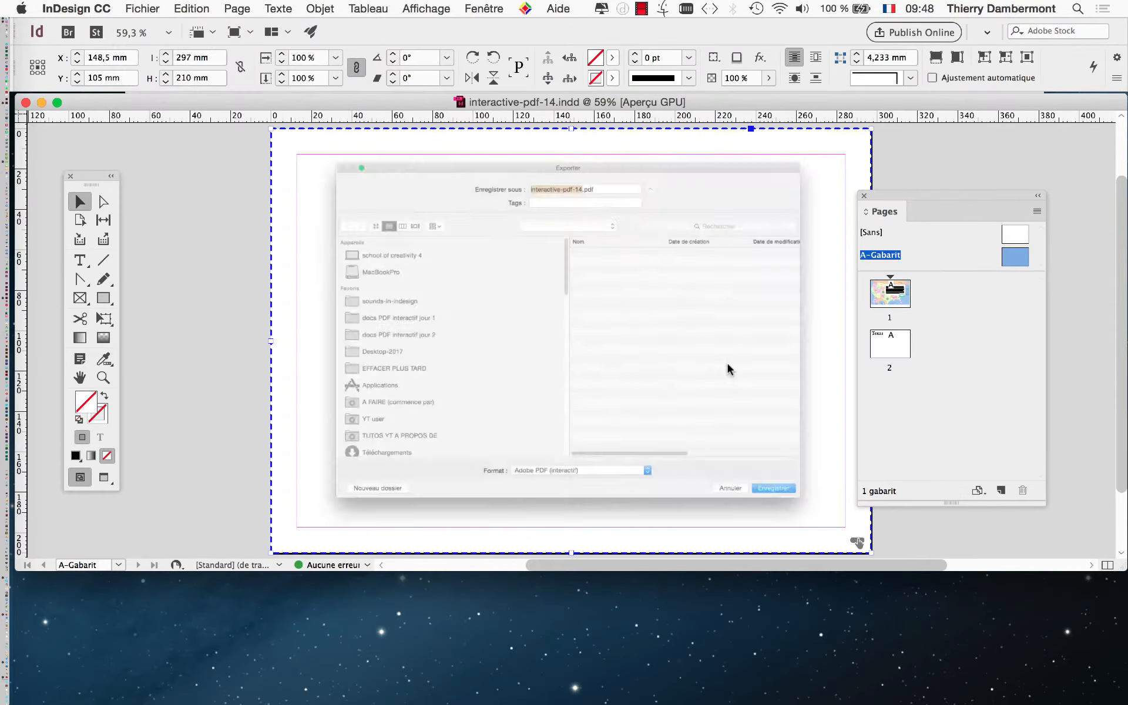
{"action": "left_click", "coordinate": [913, 595]}
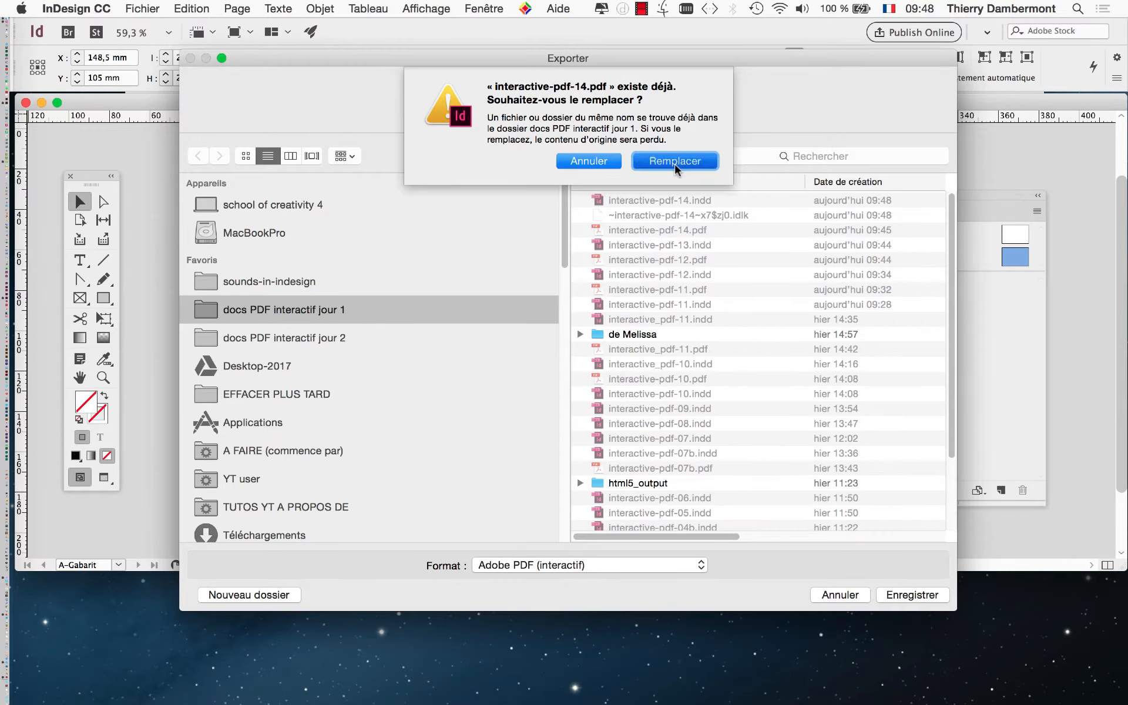
{"action": "left_click", "coordinate": [674, 161]}
{"action": "left_click", "coordinate": [936, 609]}
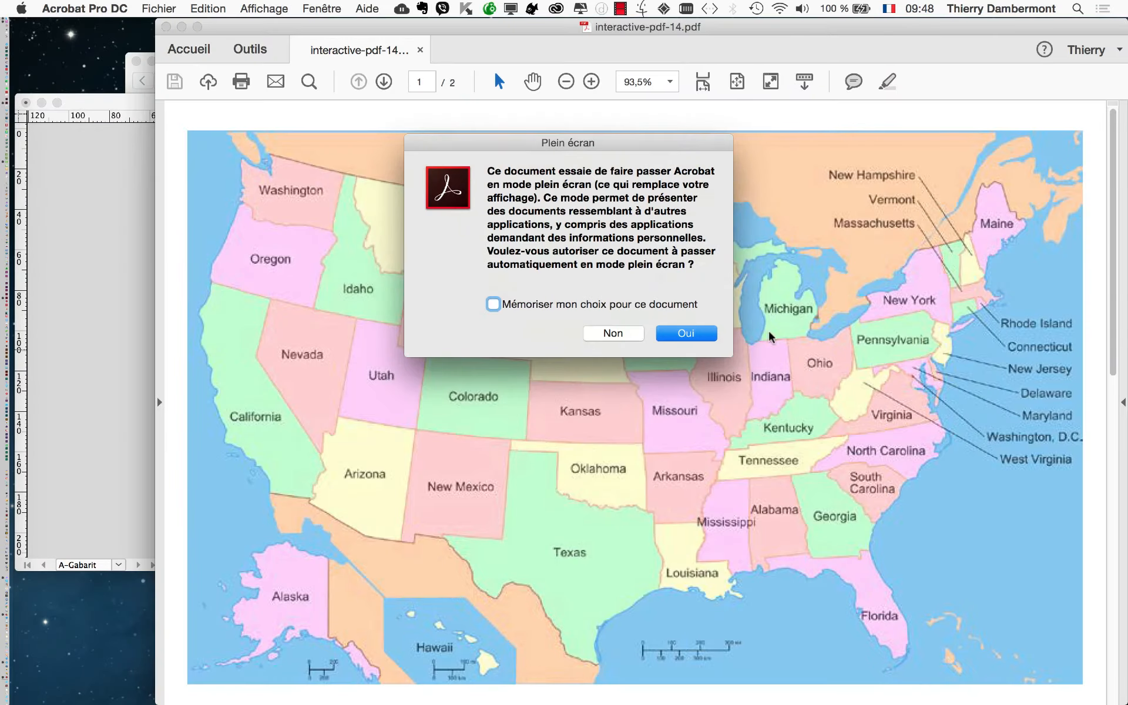
Allow full-screen display in Acrobat and test the Colorado button and an empty area of the map page
{"action": "left_click", "coordinate": [681, 333]}
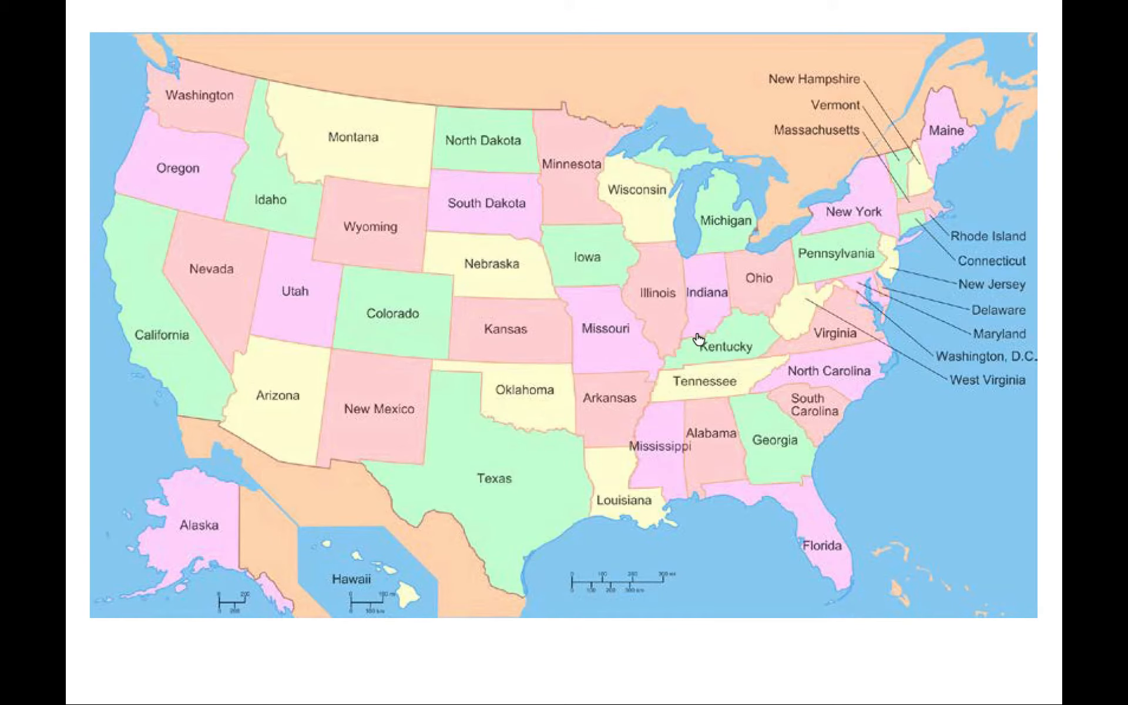
{"action": "left_click", "coordinate": [405, 314]}
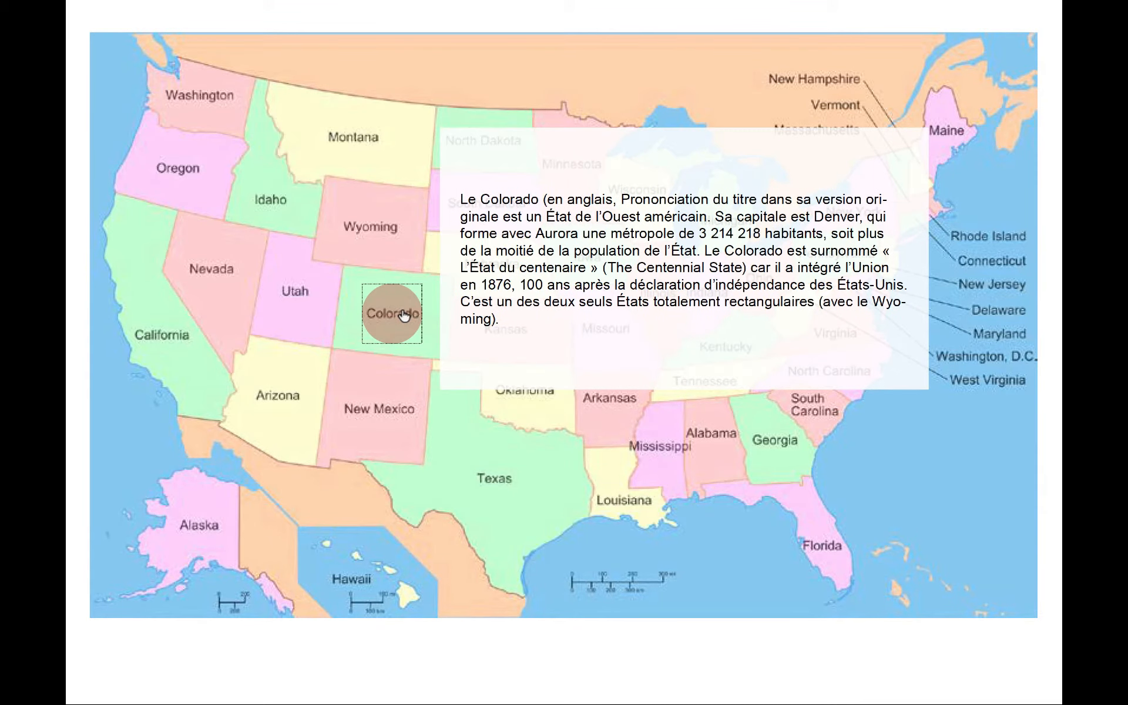
{"action": "left_click", "coordinate": [285, 225]}
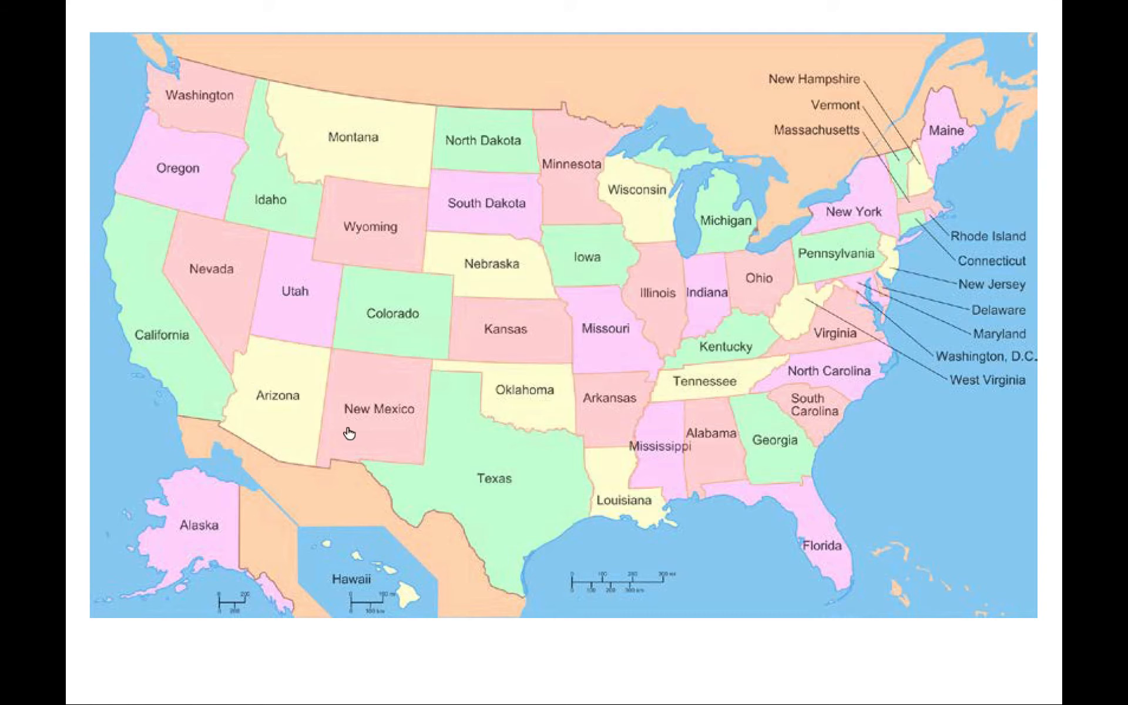
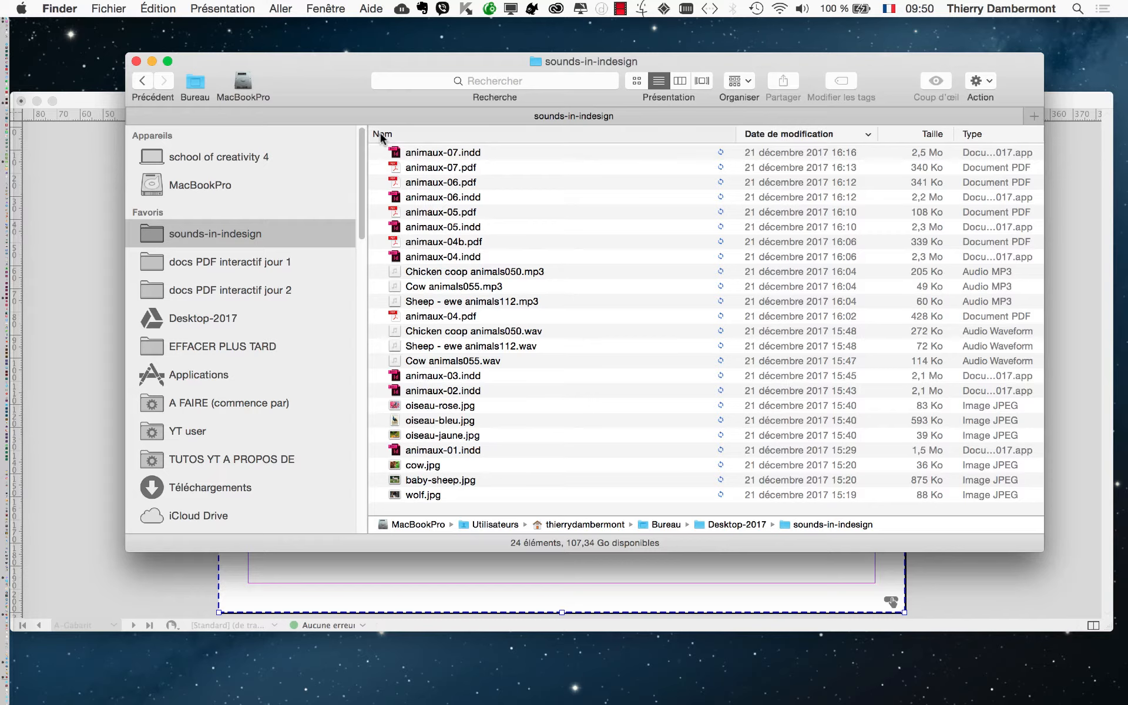
Sort the sounds-in-indesign folder by name and open animaux-07.indd from it
{"action": "left_click", "coordinate": [381, 136]}
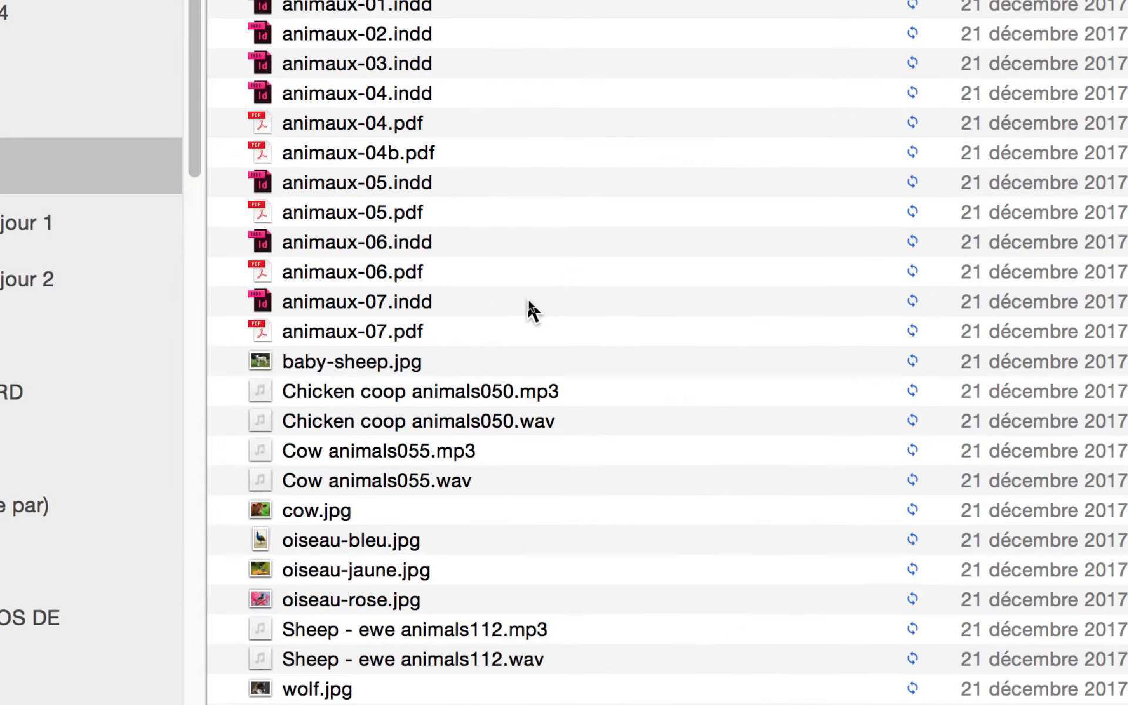
{"action": "left_click", "coordinate": [529, 302]}
{"action": "double_click", "coordinate": [538, 301]}
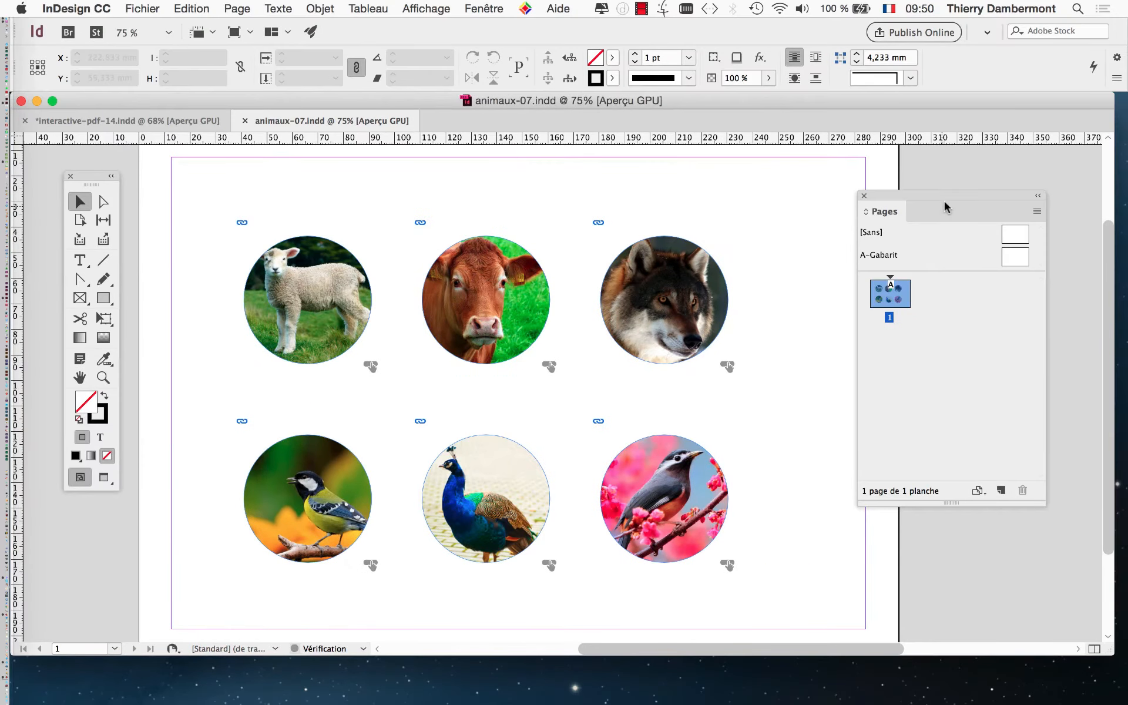
{"action": "left_click_drag", "start_coordinate": [908, 197], "coordinate": [901, 210]}
{"action": "key", "text": "super+minus"}
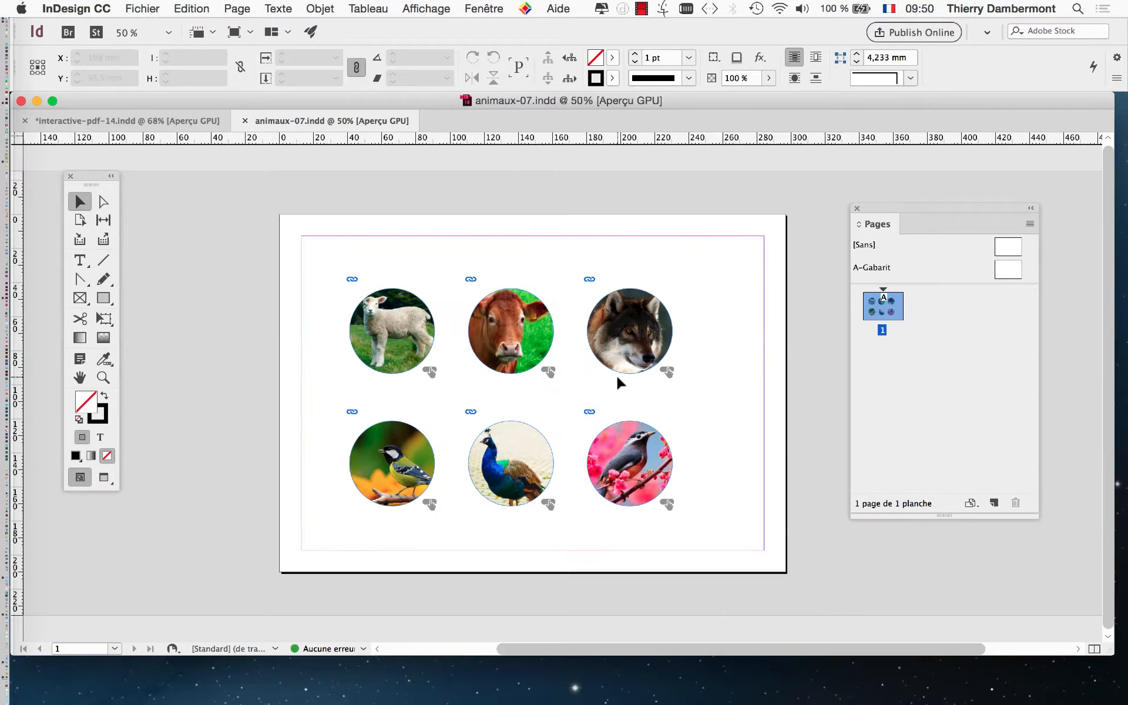
{"action": "scroll", "coordinate": [547, 370], "scroll_direction": "right", "scroll_amount": 5}
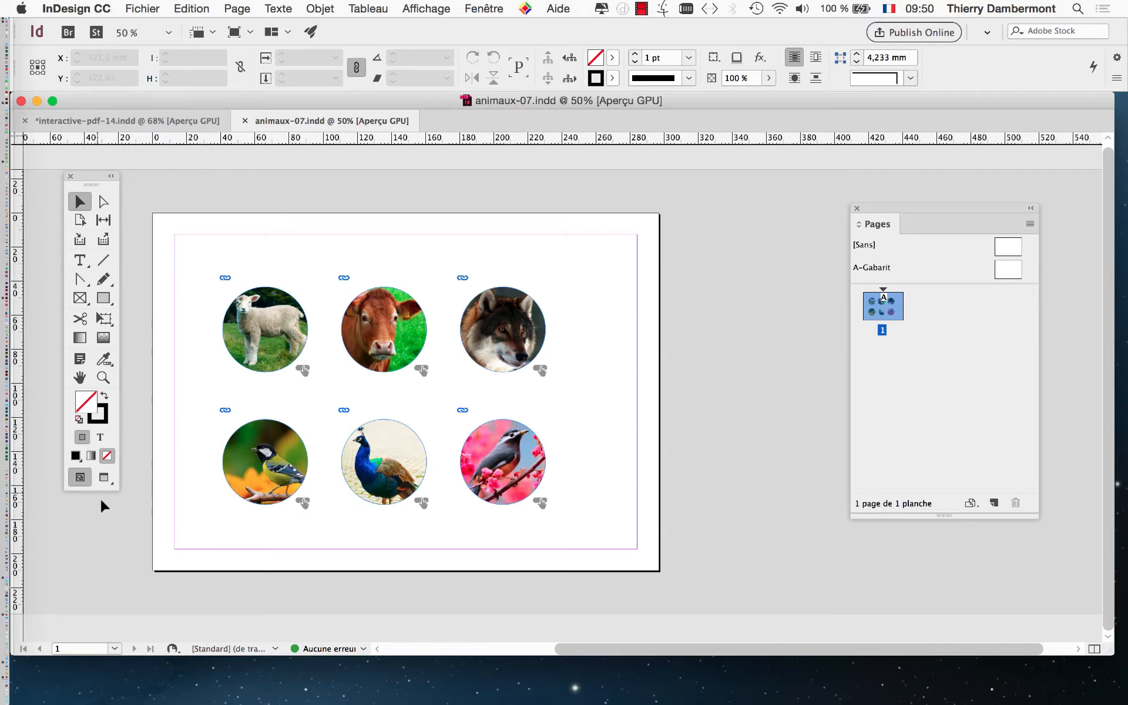
Display the Calques window for the animaux-07.indd document and move it clear of the animal photos
{"action": "left_click", "coordinate": [108, 477]}
{"action": "left_click", "coordinate": [87, 477]}
{"action": "left_click", "coordinate": [498, 8]}
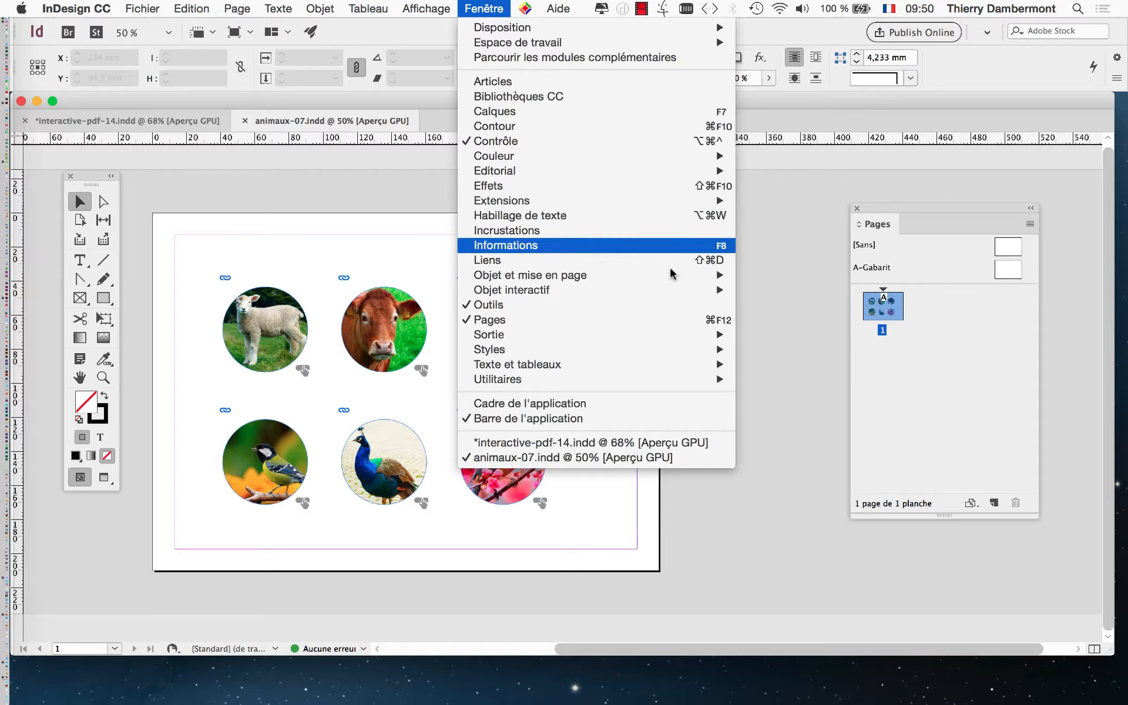
{"action": "left_click", "coordinate": [794, 304]}
{"action": "key", "text": "F7"}
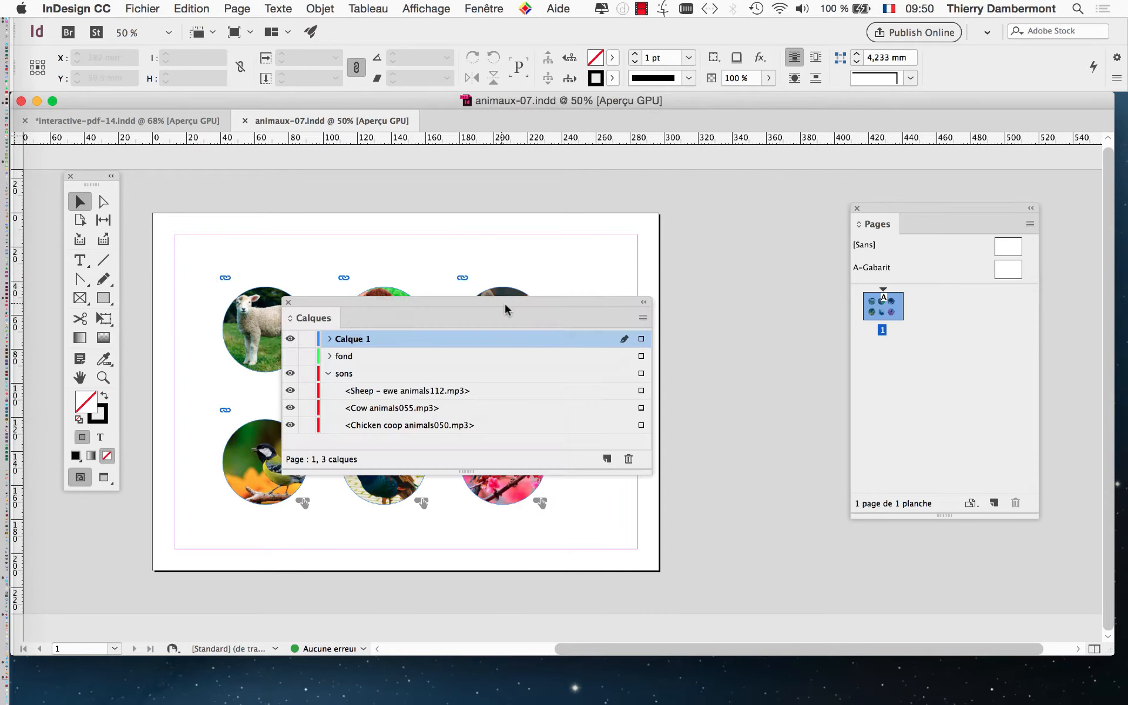
{"action": "left_click_drag", "start_coordinate": [507, 307], "coordinate": [834, 136]}
Select the sheep, cow and chicken coop sound frames of the sons layer and move them down from the upper row of photos
{"action": "left_click", "coordinate": [966, 229]}
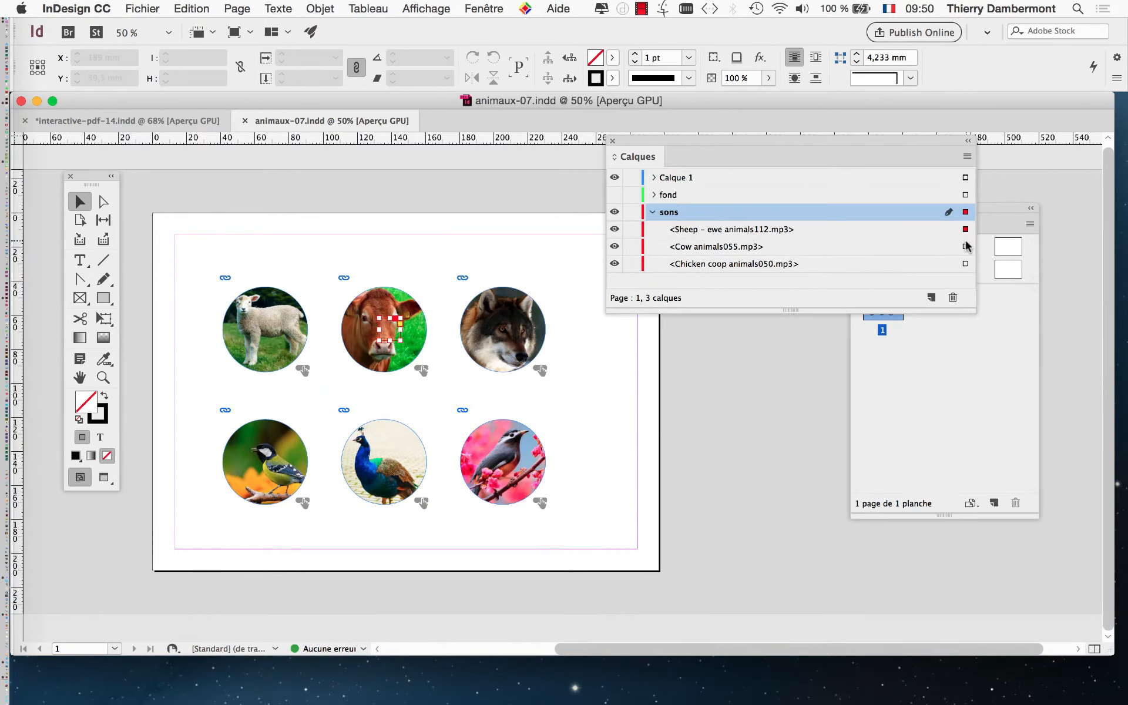
{"action": "left_click", "coordinate": [966, 246]}
{"action": "left_click", "coordinate": [965, 264], "text": "shift"}
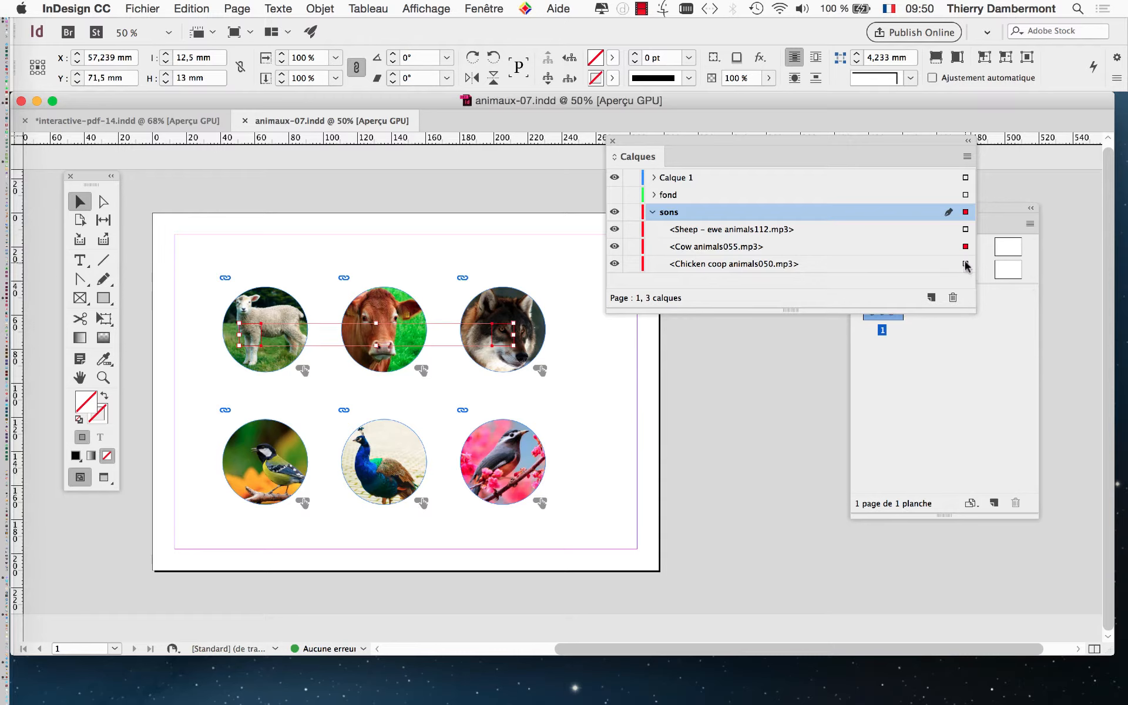
{"action": "left_click", "coordinate": [966, 230], "text": "shift"}
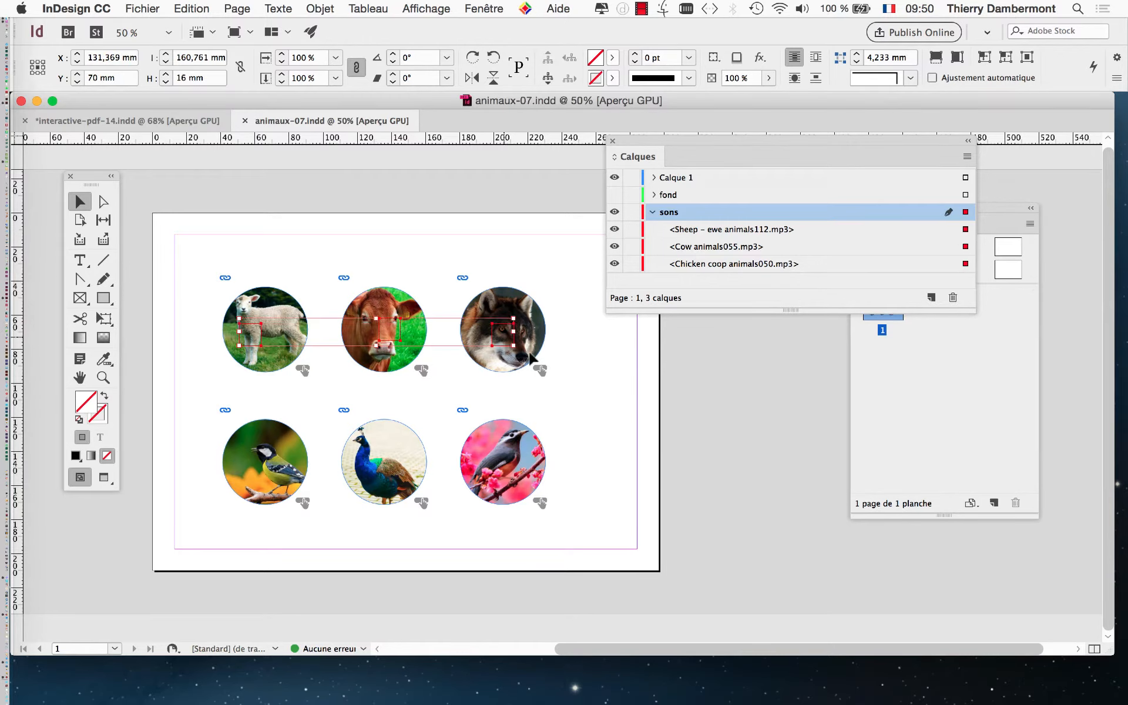
{"action": "left_click_drag", "start_coordinate": [505, 333], "coordinate": [735, 463]}
{"action": "left_click", "coordinate": [714, 539]}
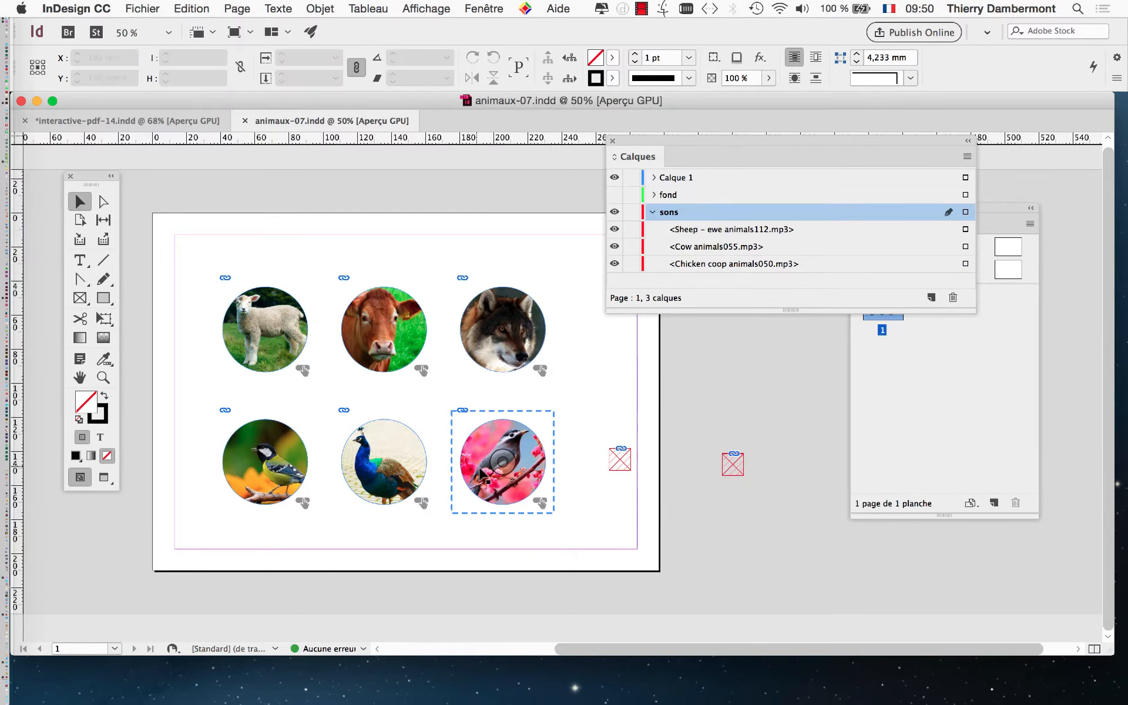
Stack the three sound frames on top of each other in the lower-right corner of the page and save the document
{"action": "left_click", "coordinate": [964, 231]}
{"action": "left_click", "coordinate": [988, 322]}
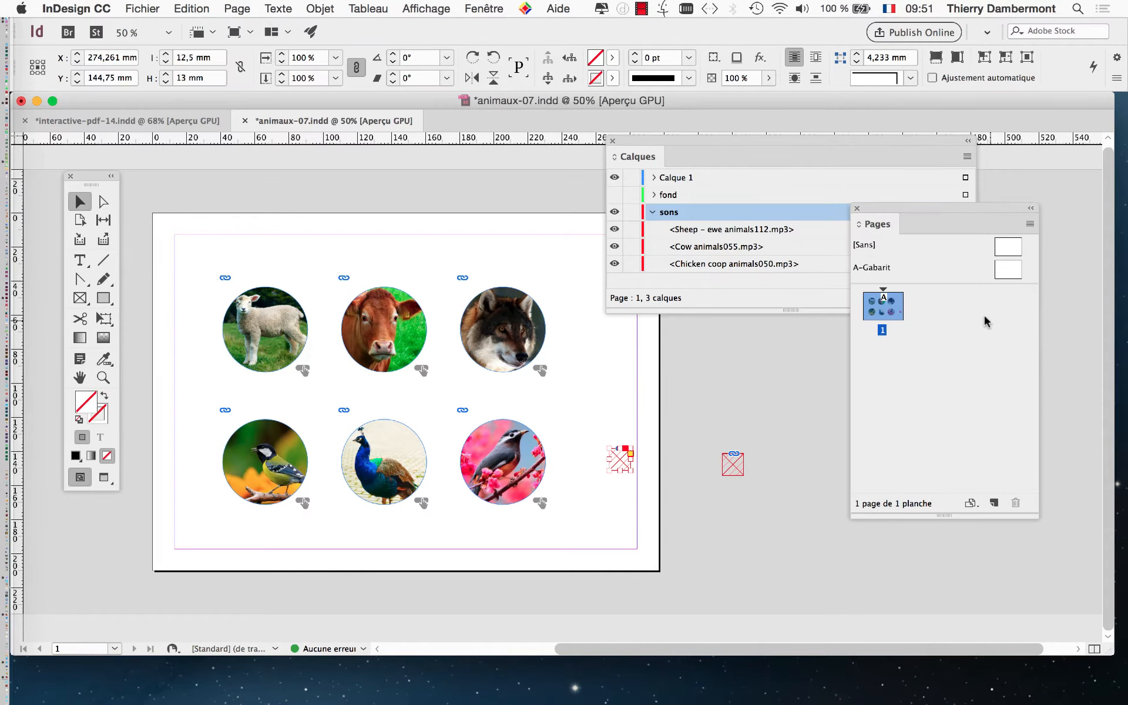
{"action": "left_click", "coordinate": [798, 147]}
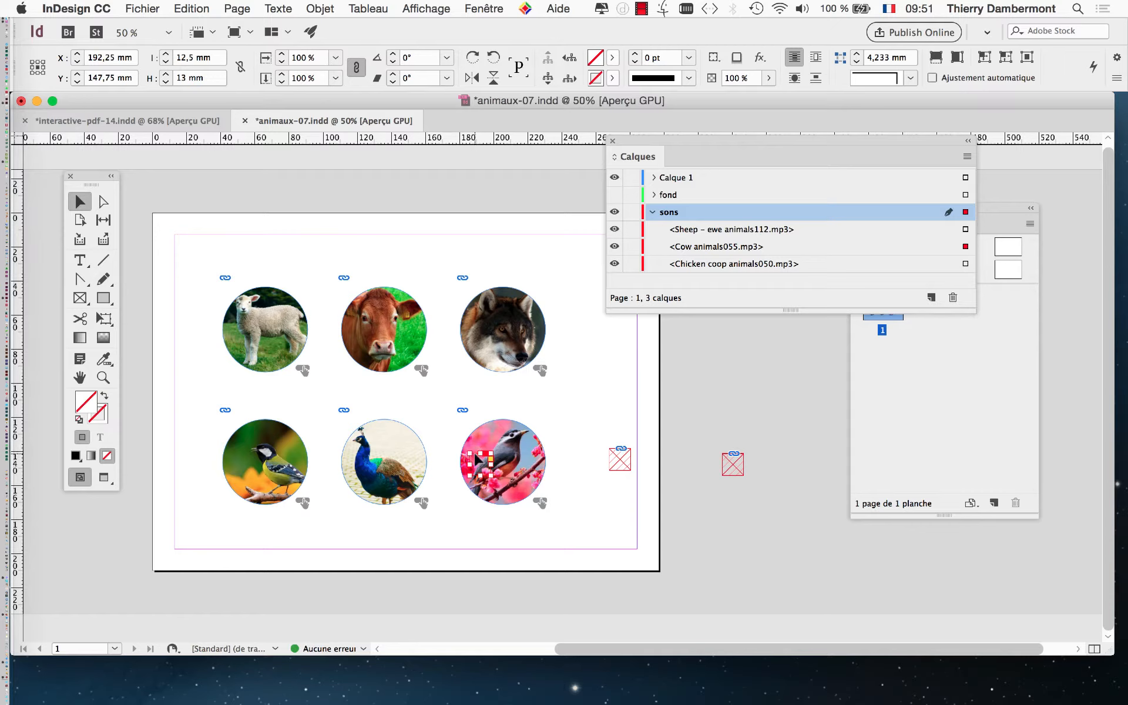
{"action": "left_click_drag", "start_coordinate": [550, 456], "coordinate": [618, 454]}
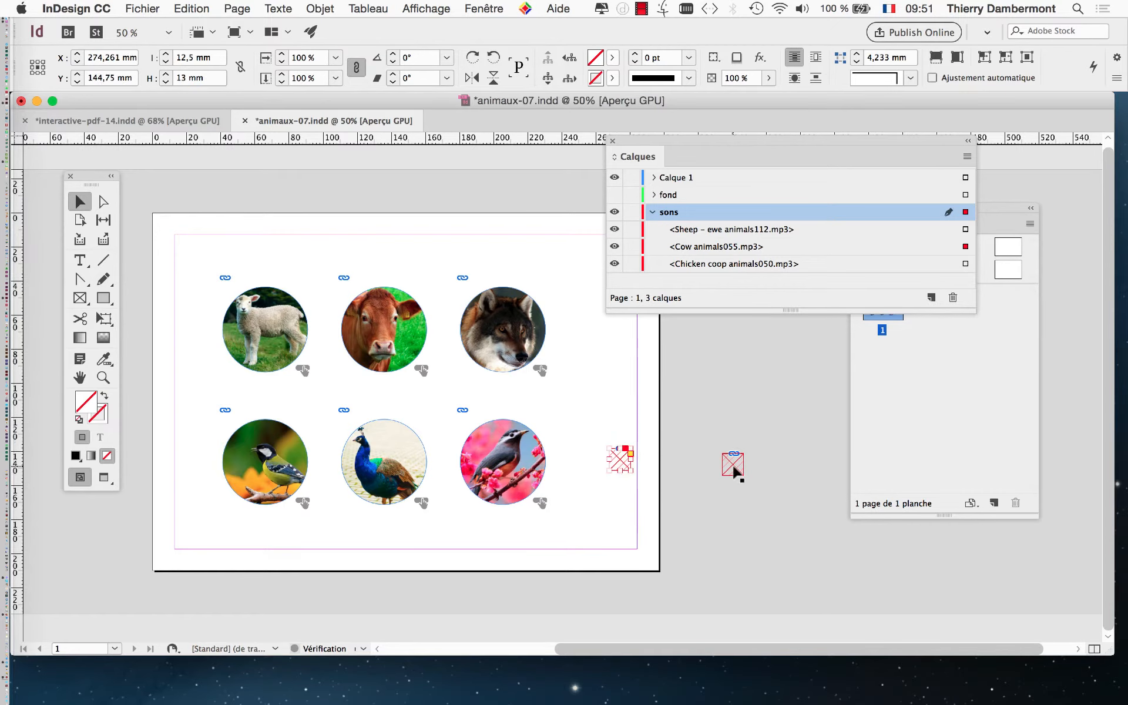
{"action": "left_click_drag", "start_coordinate": [735, 470], "coordinate": [650, 568]}
{"action": "left_click", "coordinate": [707, 506]}
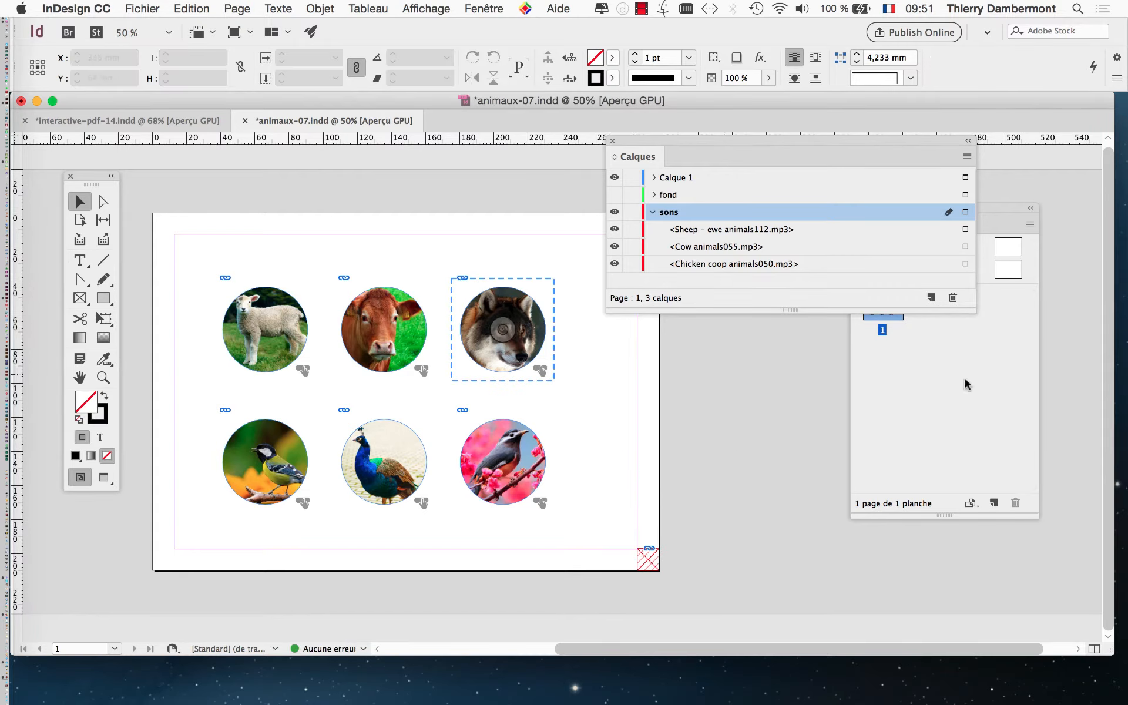
{"action": "key", "text": "super+s"}
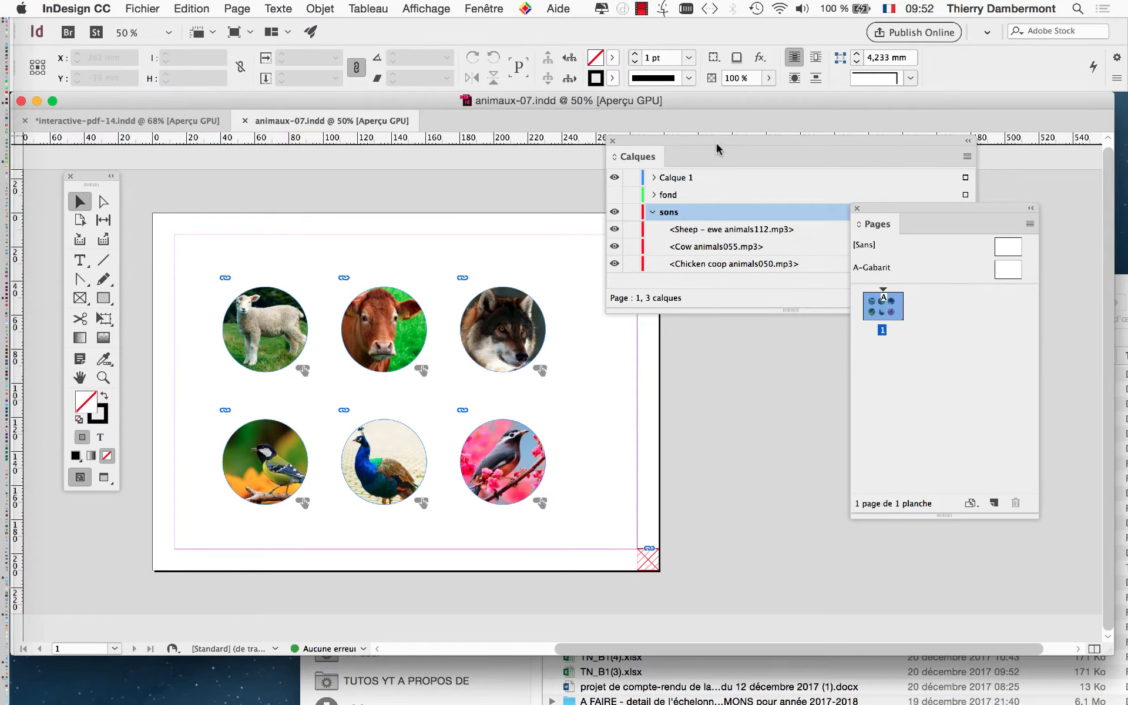
Collapse the sons layer and hide and redisplay the Calque 1 layer to check what it contains
{"action": "left_click_drag", "start_coordinate": [716, 147], "coordinate": [424, 191]}
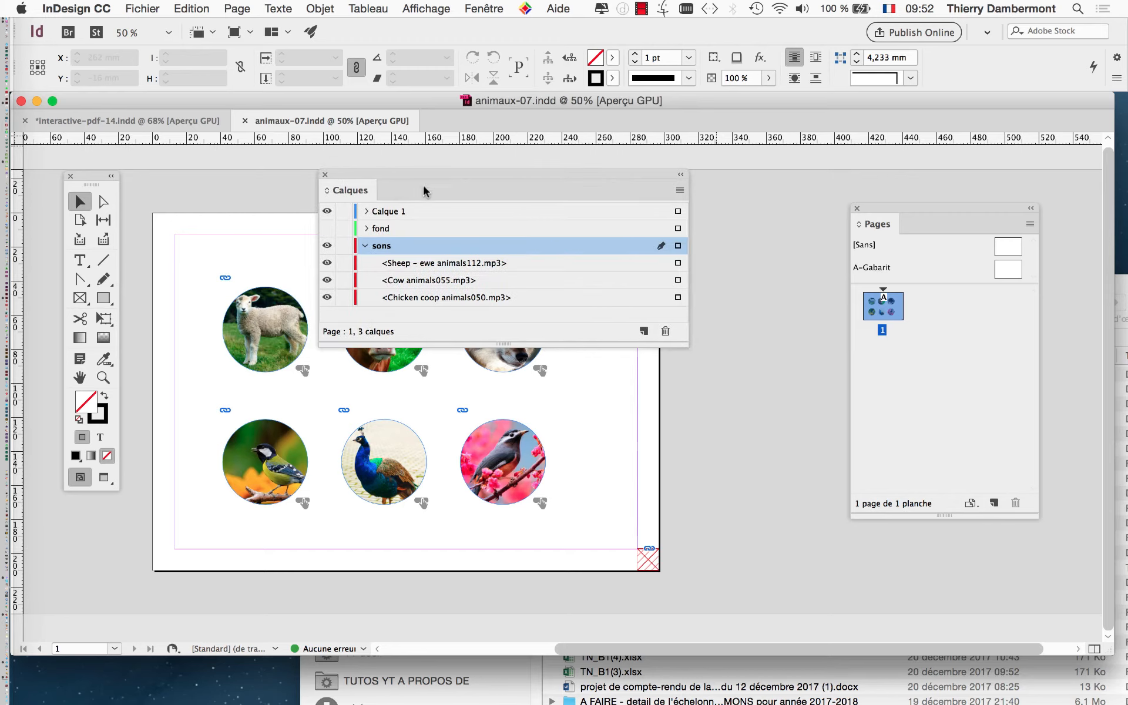
{"action": "left_click", "coordinate": [366, 246]}
{"action": "left_click", "coordinate": [493, 282]}
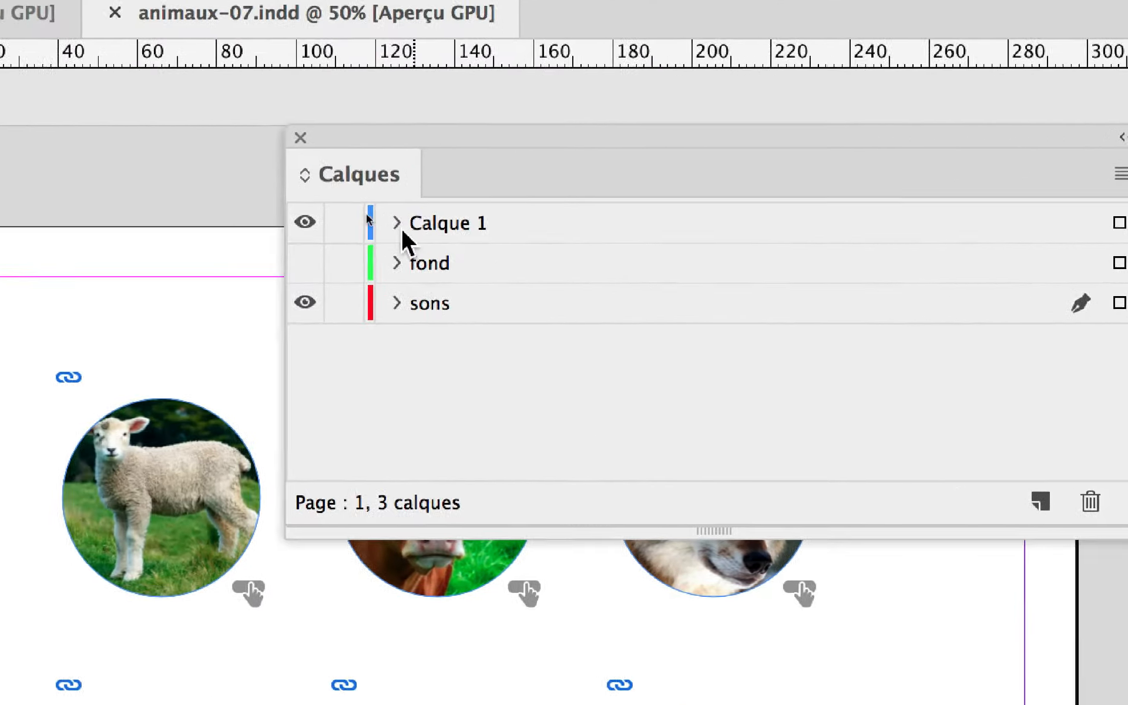
{"action": "left_click", "coordinate": [305, 222]}
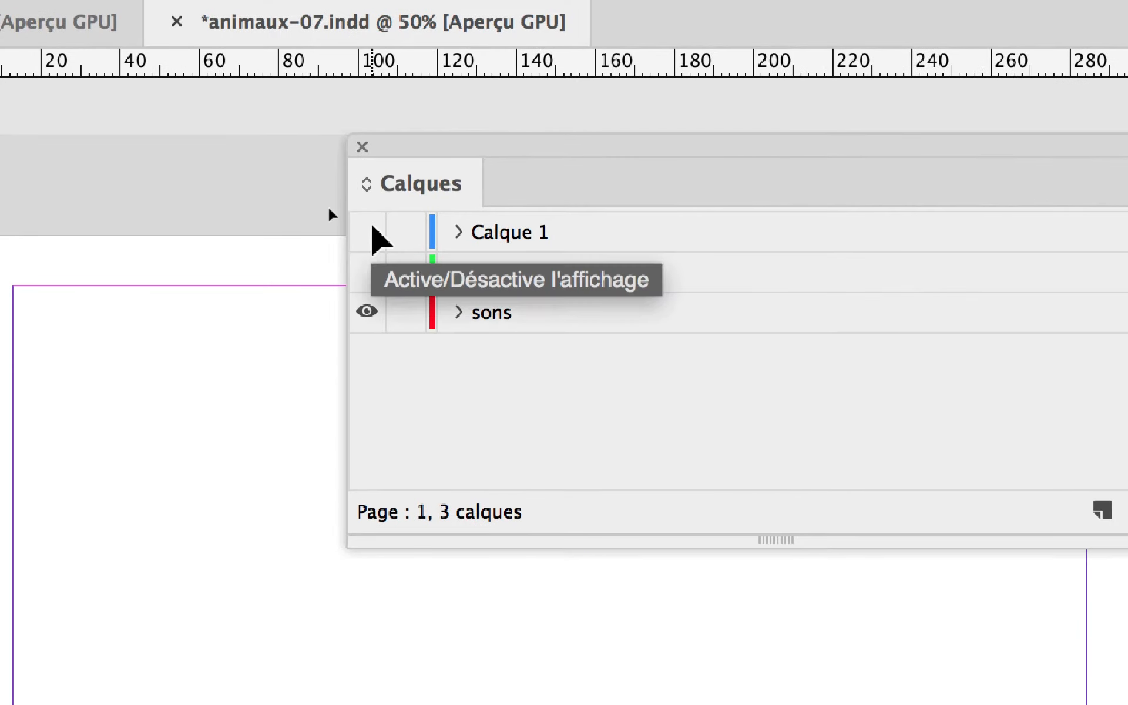
{"action": "left_click", "coordinate": [305, 222]}
Rename the Calque 1 layer as boutons
{"action": "double_click", "coordinate": [481, 230]}
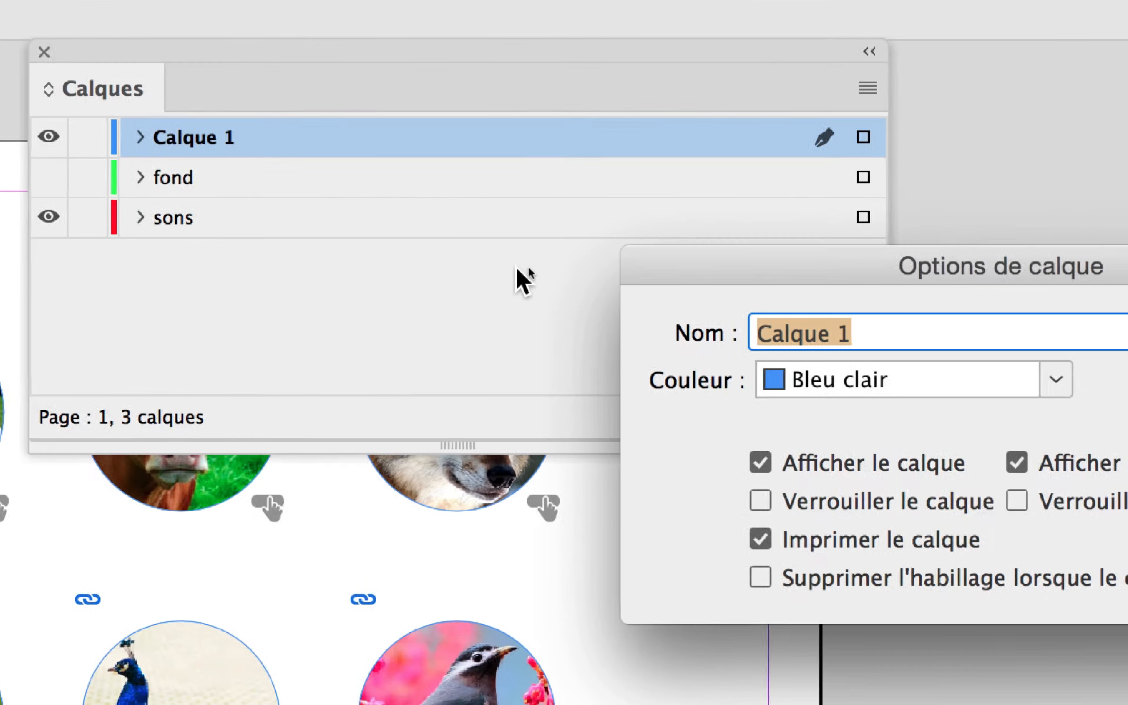
{"action": "type", "text": "boutons"}
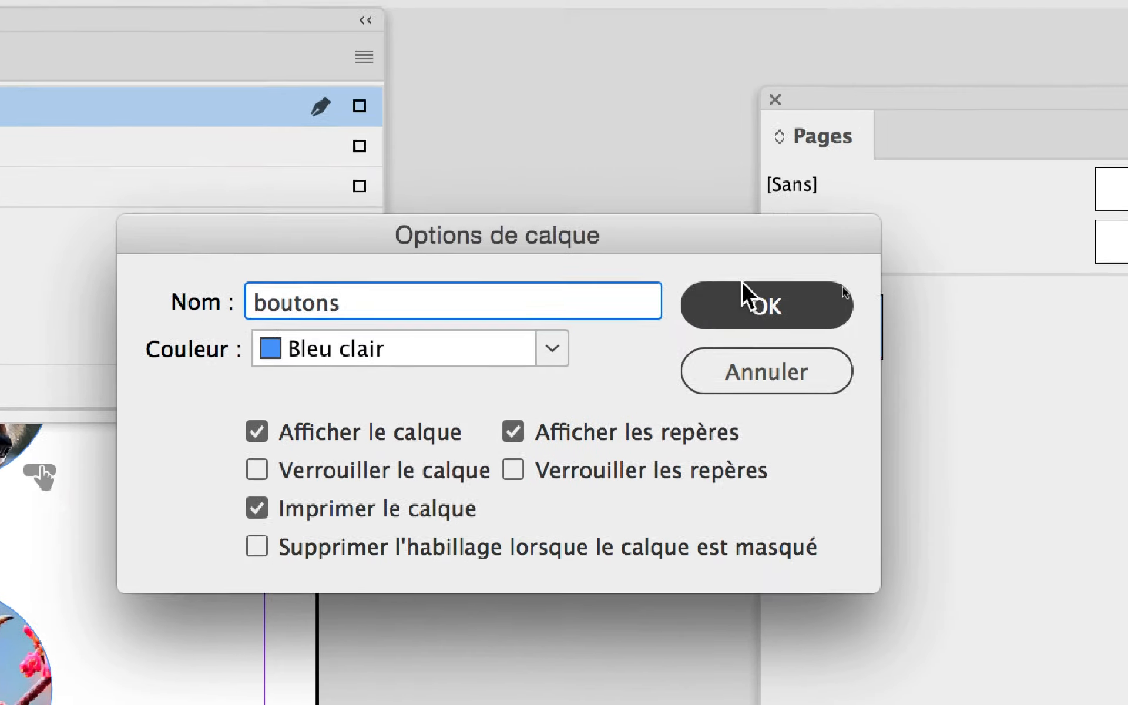
{"action": "left_click", "coordinate": [746, 293]}
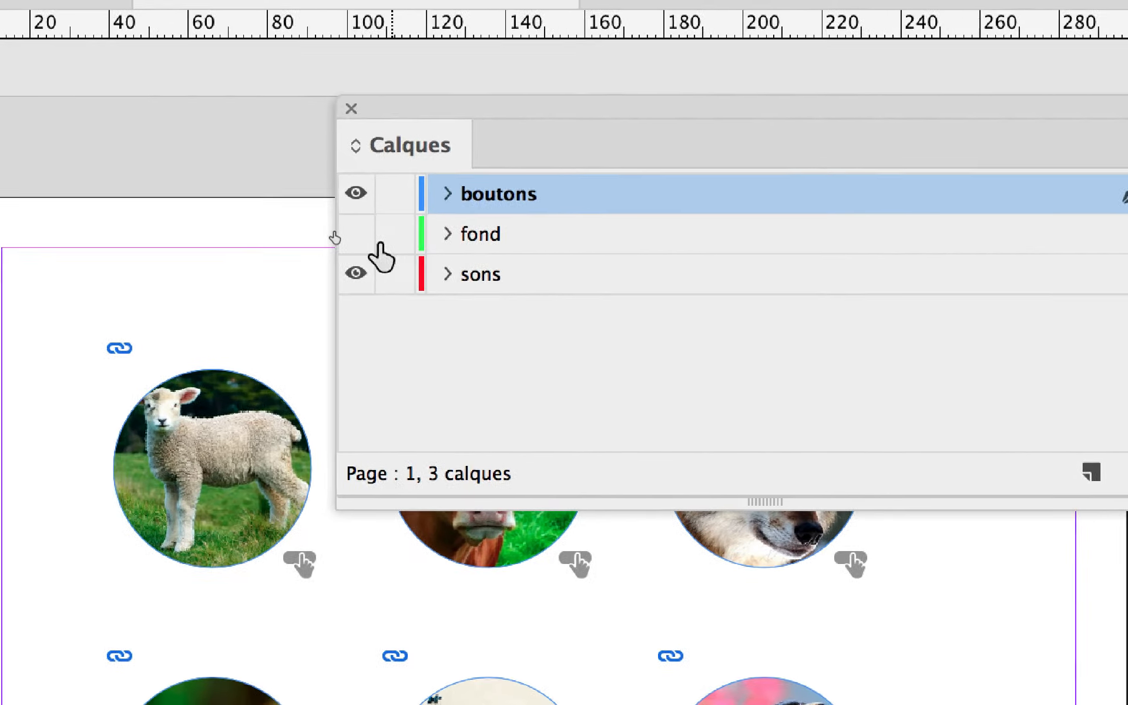
Show and hide the fond layer to examine the page background, leaving it hidden
{"action": "left_click", "coordinate": [356, 238]}
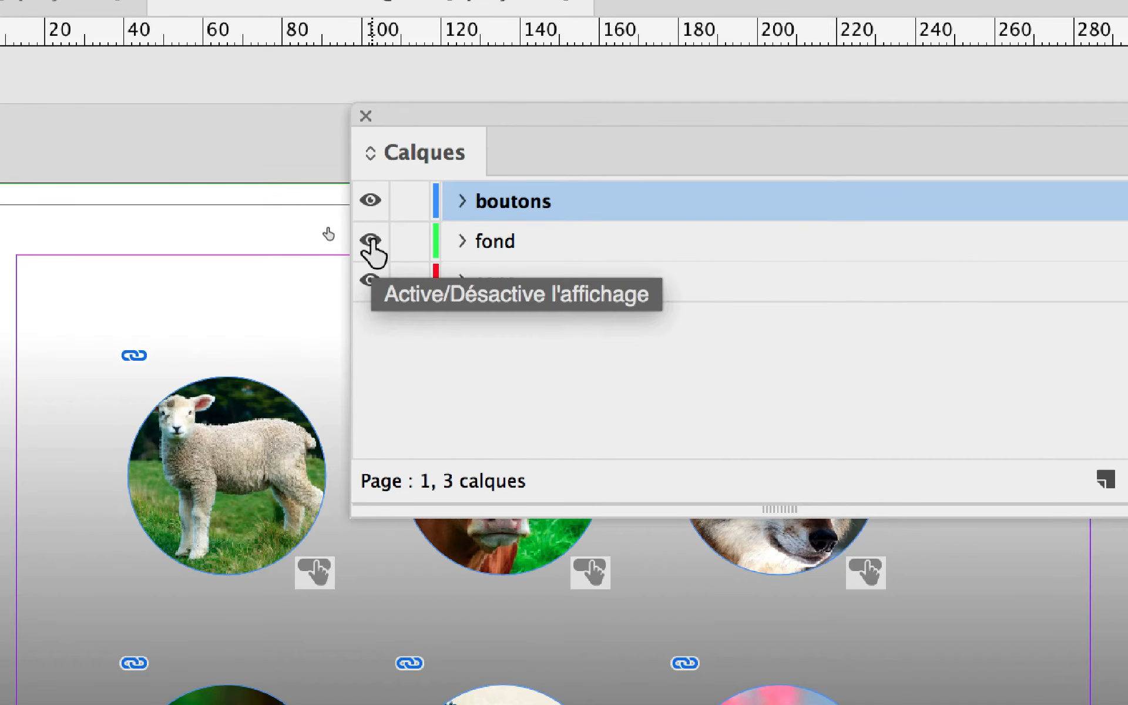
{"action": "left_click", "coordinate": [370, 241]}
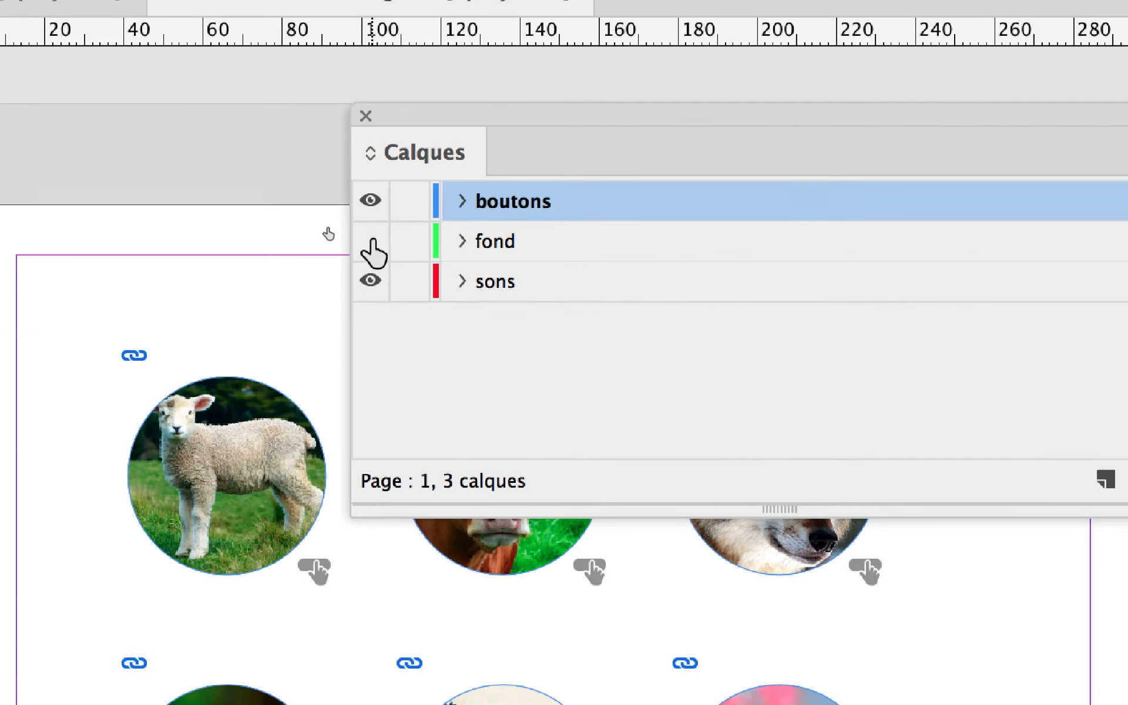
{"action": "left_click", "coordinate": [370, 241]}
{"action": "left_click", "coordinate": [371, 241]}
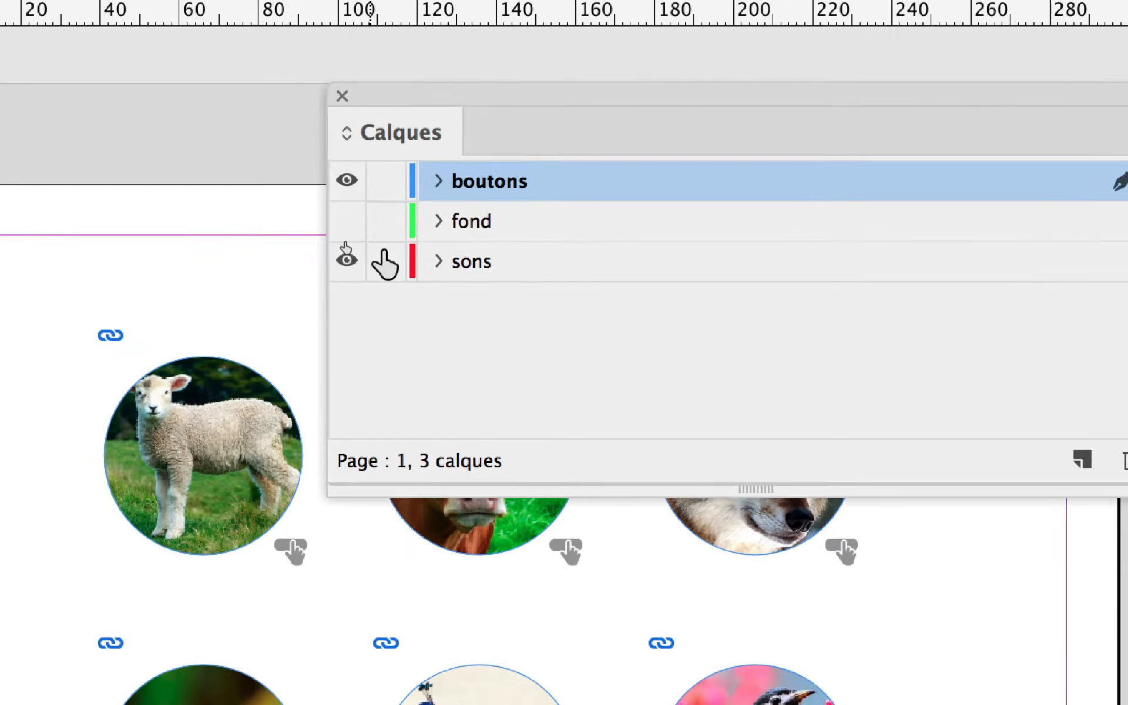
Make the sons layer active and toggle its visibility to examine the sound frames in the page corner
{"action": "left_click", "coordinate": [405, 255]}
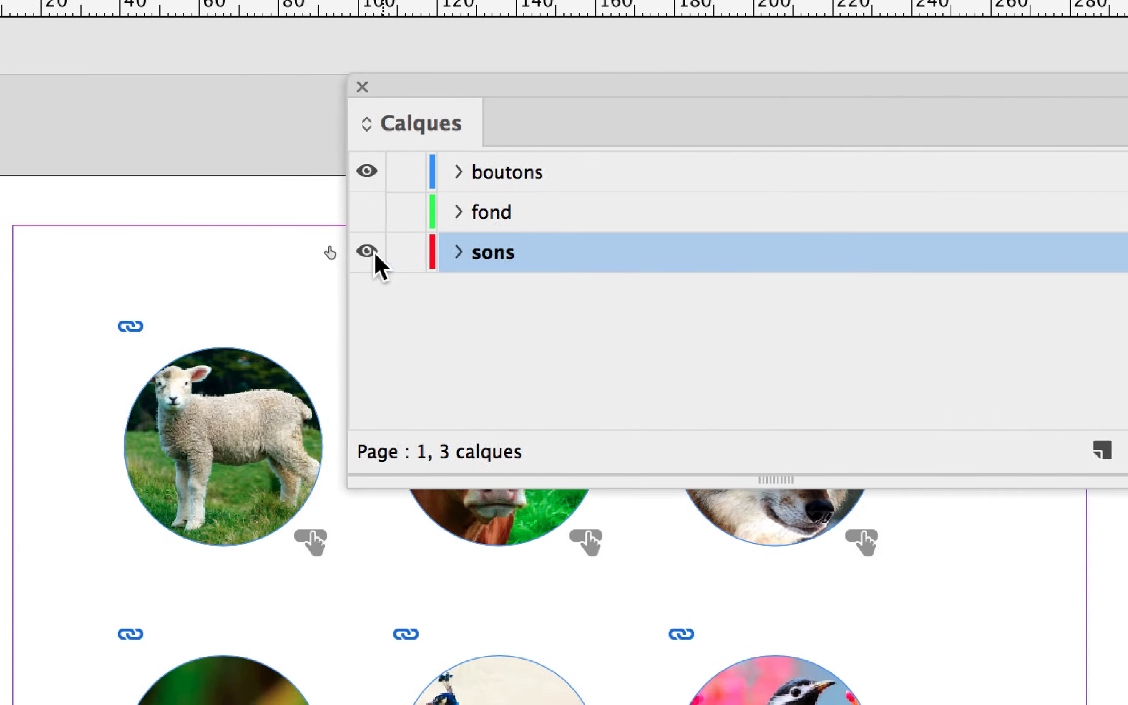
{"action": "left_click", "coordinate": [304, 253]}
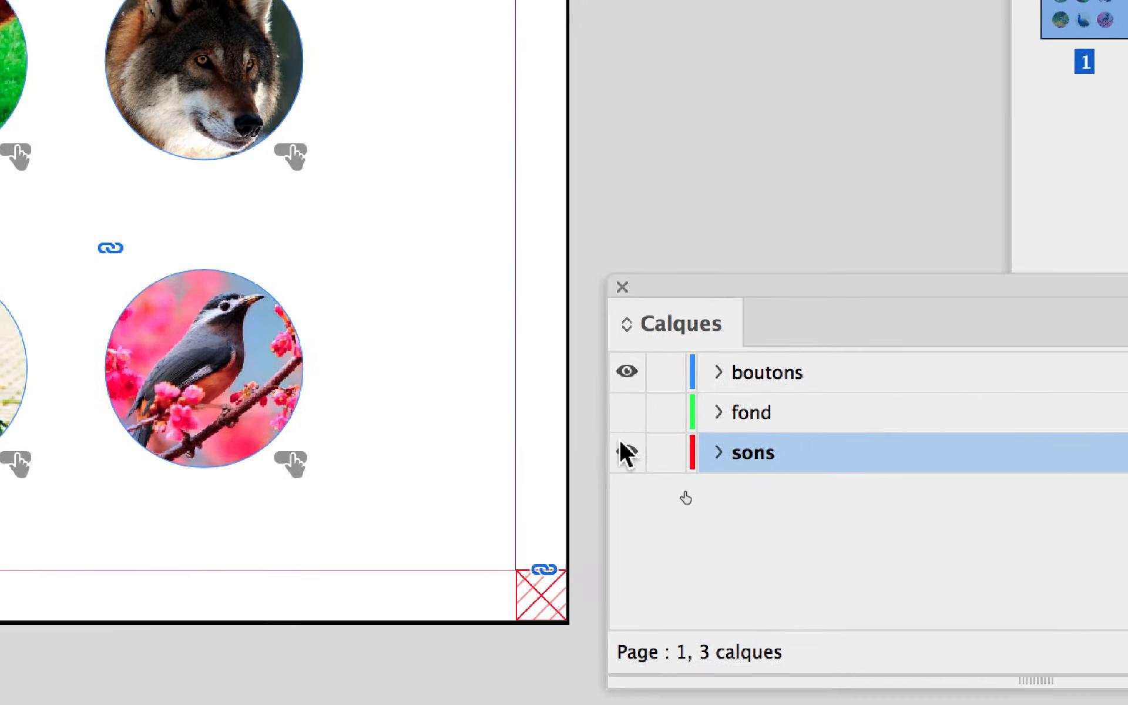
{"action": "left_click", "coordinate": [548, 557]}
{"action": "left_click", "coordinate": [627, 445]}
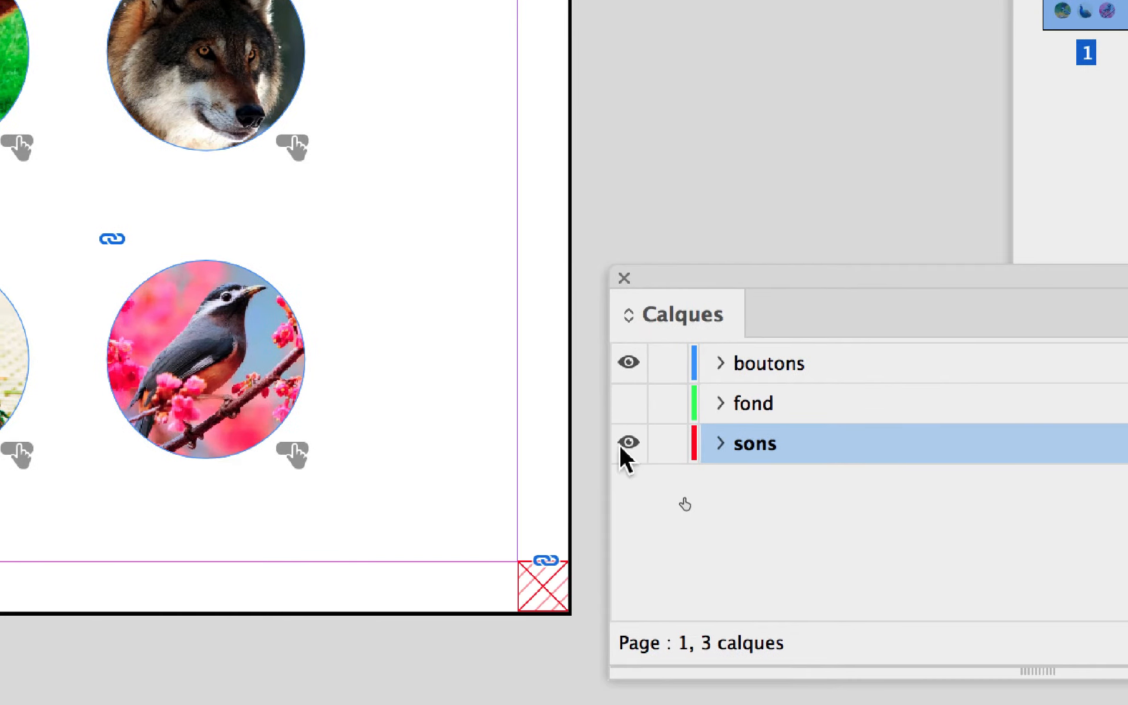
{"action": "left_click", "coordinate": [624, 445]}
{"action": "left_click", "coordinate": [626, 445]}
Select the stacked sound frames and scale them down with the Free Transform tool, keeping them in the lower-right page corner
{"action": "left_click_drag", "start_coordinate": [513, 540], "coordinate": [573, 622]}
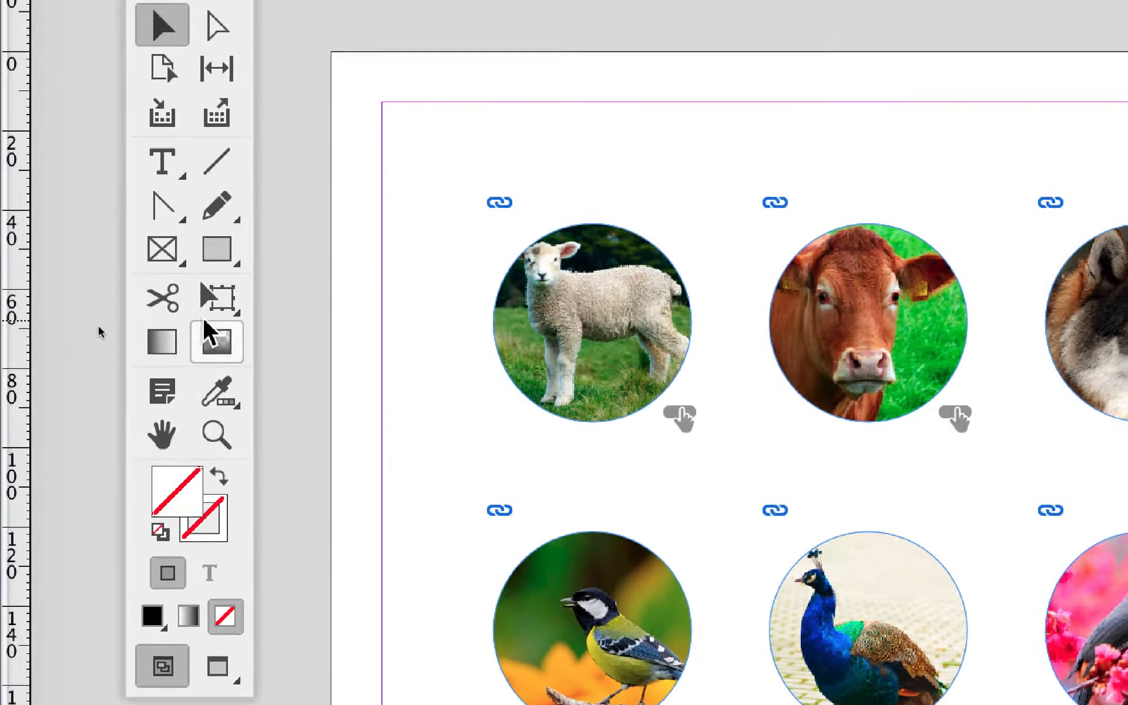
{"action": "left_click", "coordinate": [207, 314]}
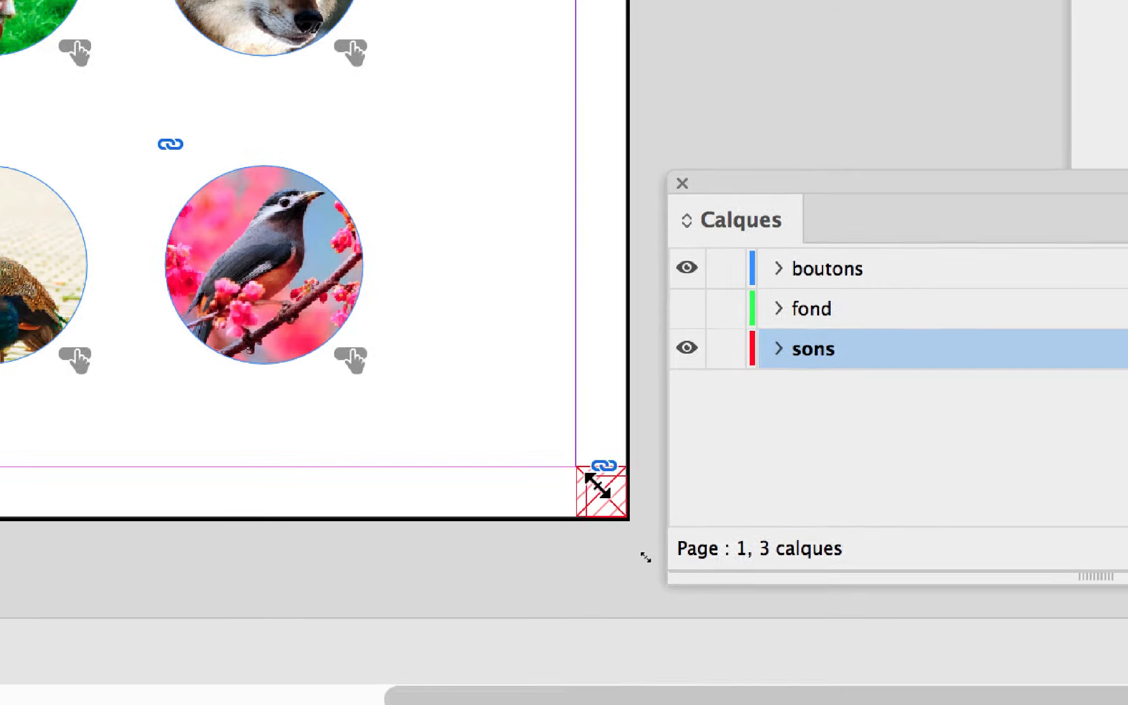
{"action": "left_click_drag", "start_coordinate": [598, 486], "coordinate": [599, 491]}
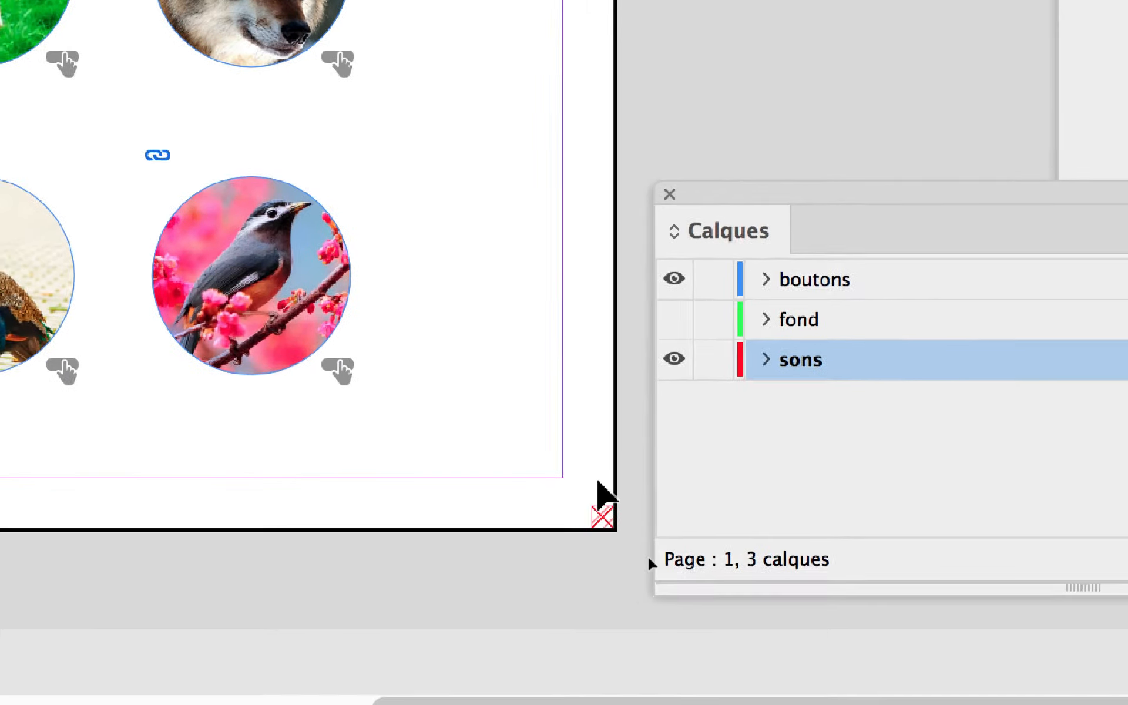
{"action": "scroll", "coordinate": [613, 533], "scroll_direction": "up", "scroll_amount": 6}
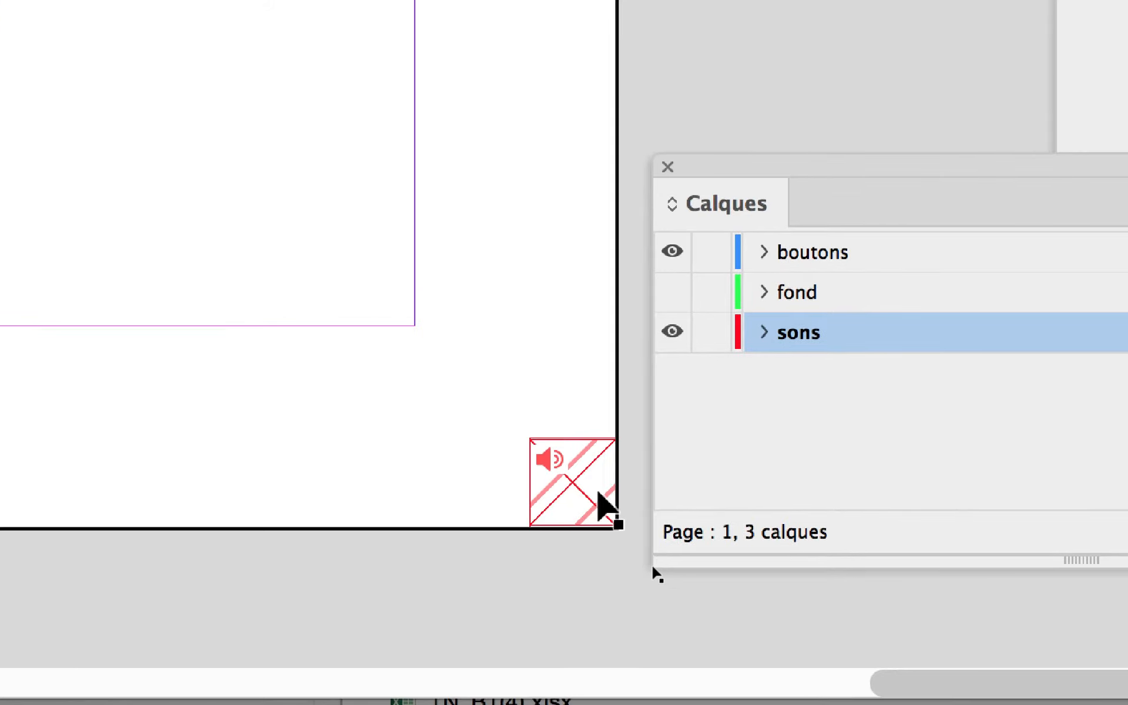
{"action": "scroll", "coordinate": [598, 492], "scroll_direction": "up", "scroll_amount": 2}
{"action": "scroll", "coordinate": [606, 504], "scroll_direction": "down", "scroll_amount": 4}
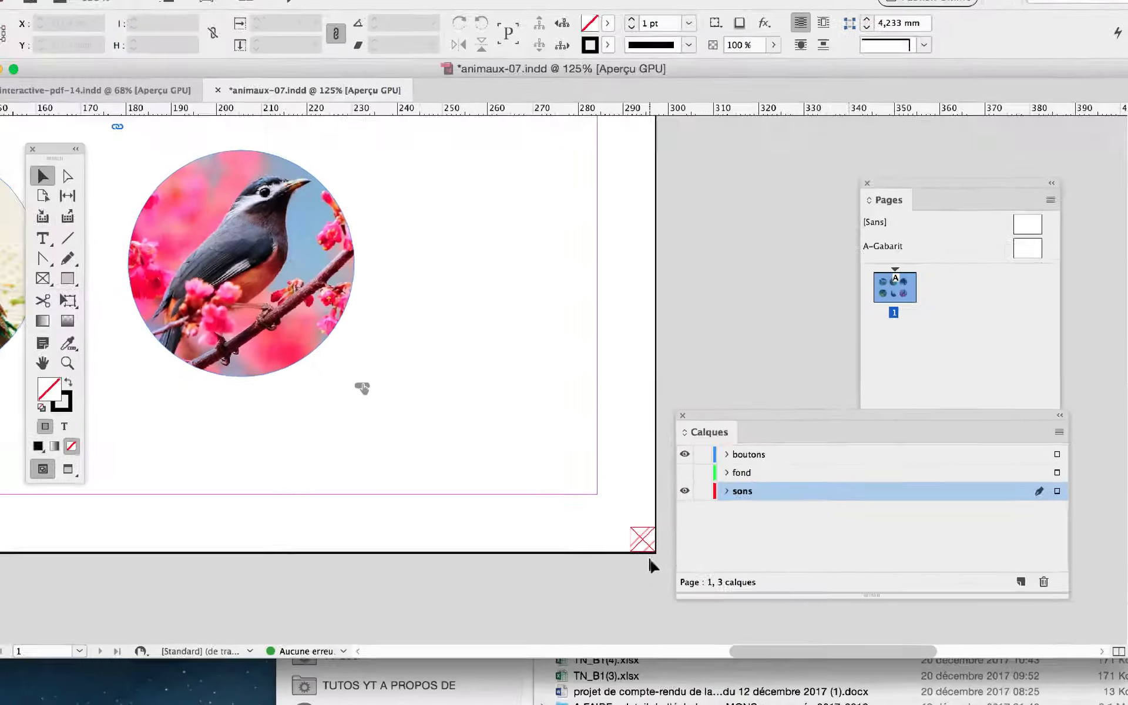
{"action": "scroll", "coordinate": [370, 271], "scroll_direction": "down", "scroll_amount": 3}
Save the animaux-07.indd document with its reduced sound frames and bring the whole page into view
{"action": "left_click", "coordinate": [151, 8]}
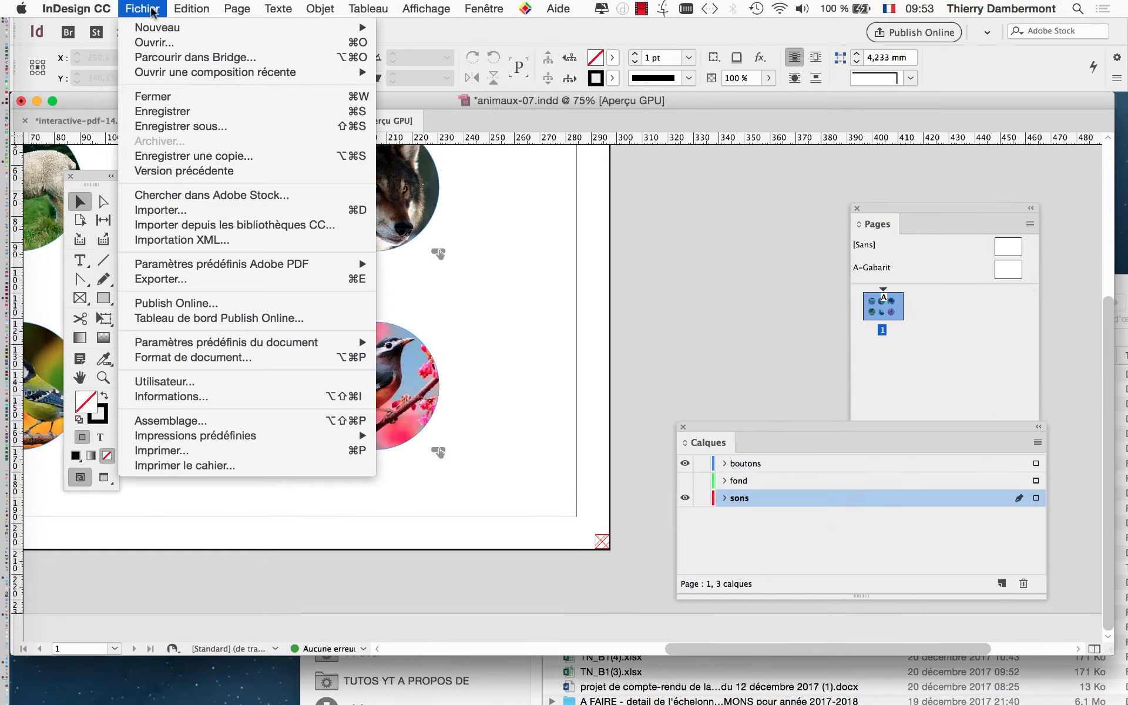
{"action": "left_click", "coordinate": [184, 109]}
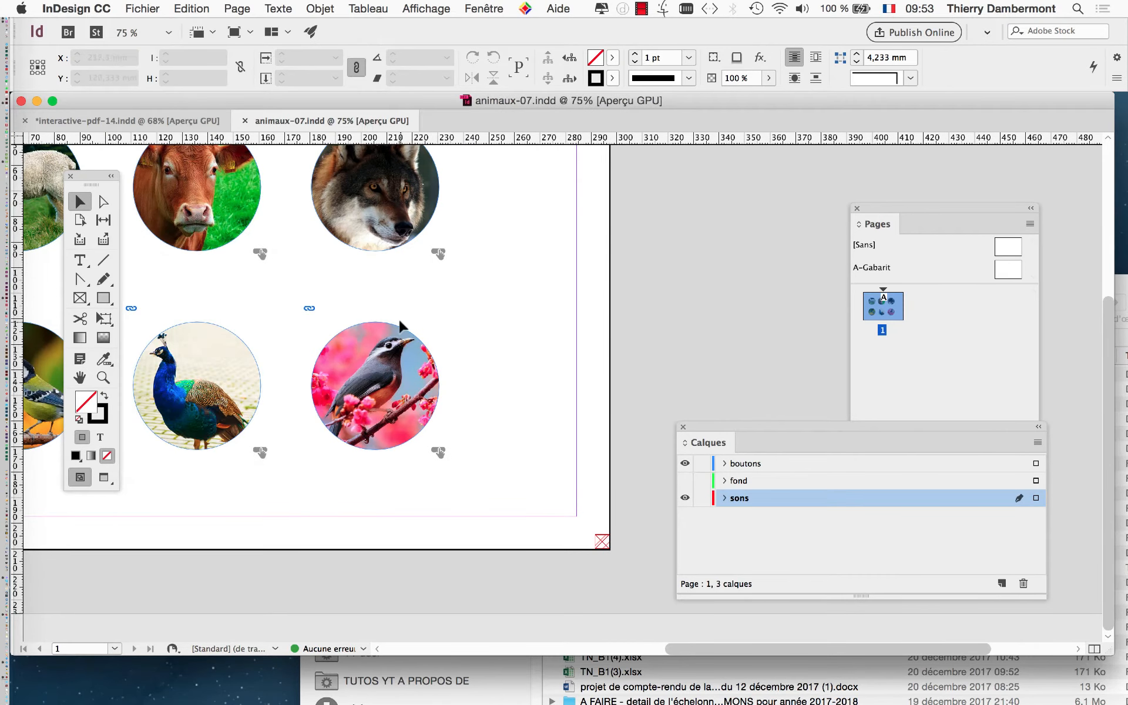
{"action": "key", "text": "super+minus"}
{"action": "left_click_drag", "start_coordinate": [527, 316], "coordinate": [592, 280]}
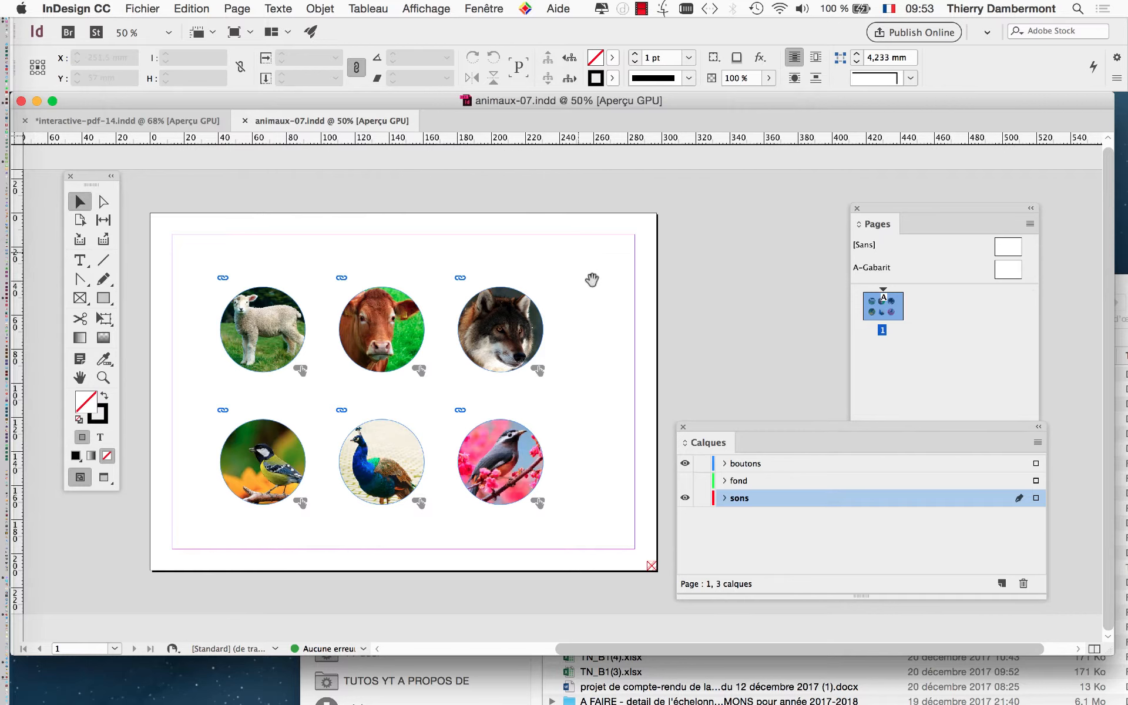
Shrink the Calques panel, place it beside the page, and close the Pages panel
{"action": "left_click_drag", "start_coordinate": [734, 438], "coordinate": [714, 226]}
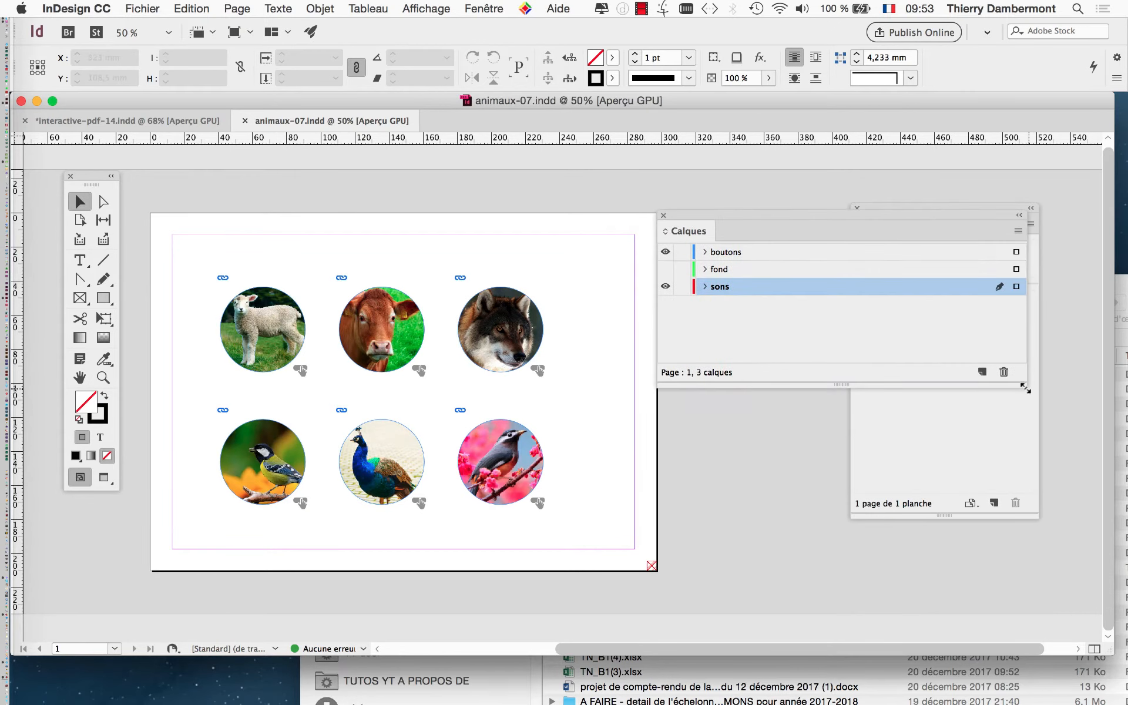
{"action": "left_click_drag", "start_coordinate": [1025, 388], "coordinate": [829, 429]}
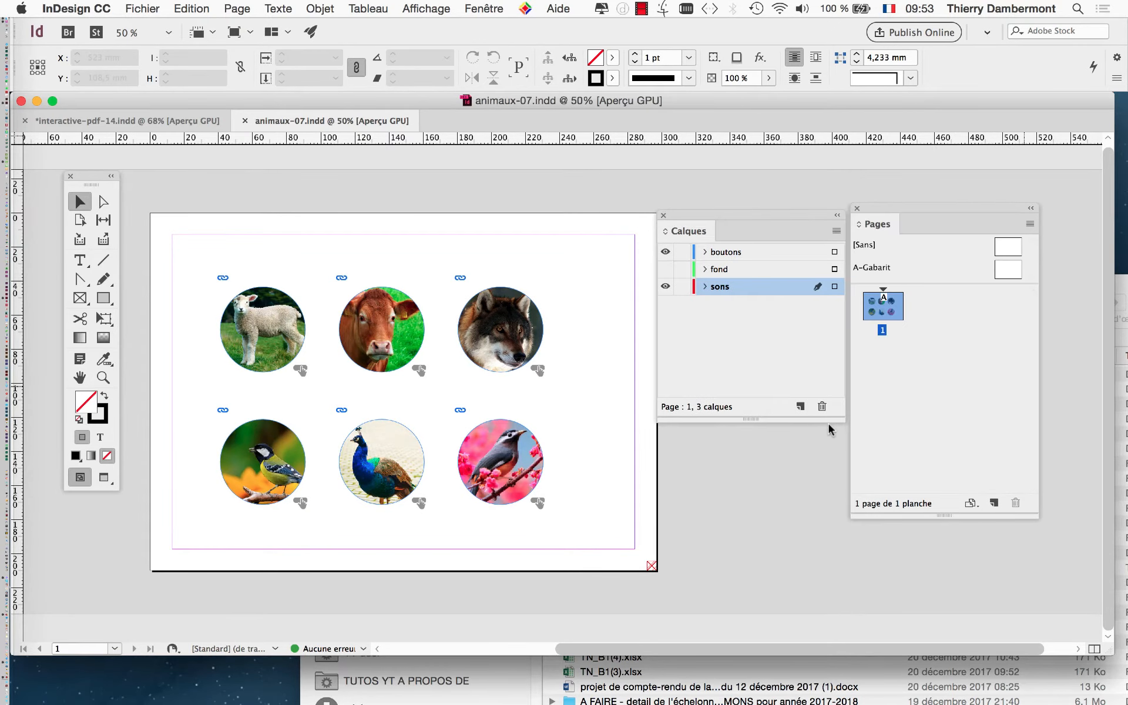
{"action": "left_click", "coordinate": [858, 209]}
{"action": "left_click_drag", "start_coordinate": [742, 216], "coordinate": [784, 210]}
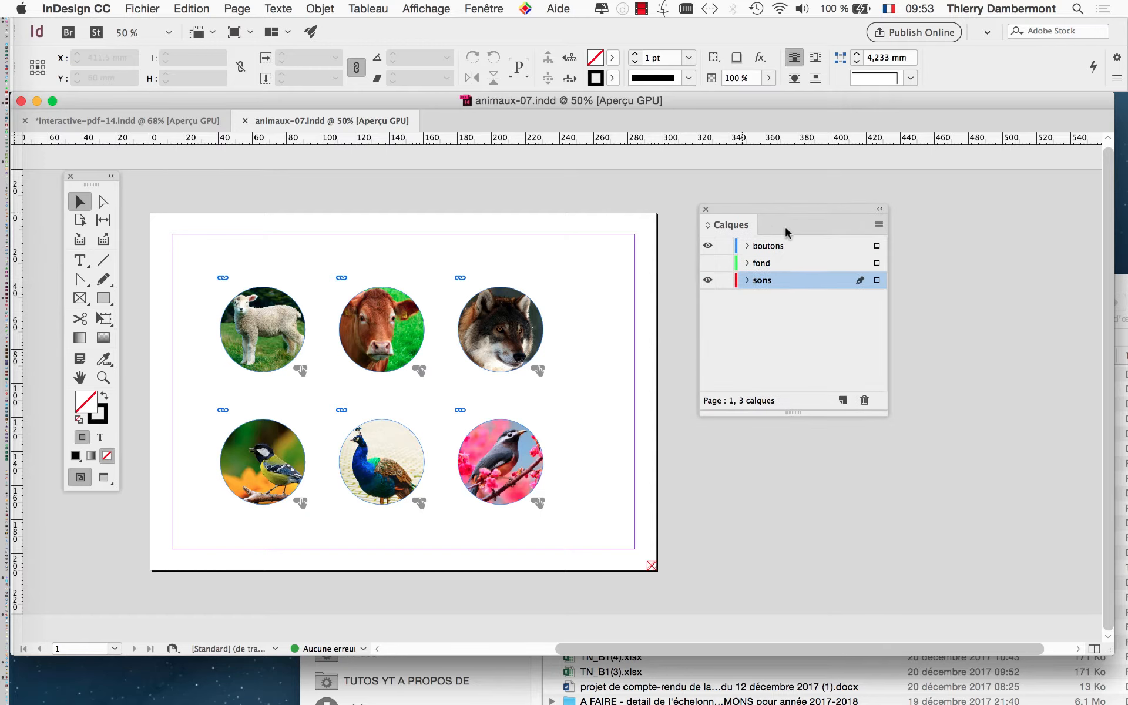
{"action": "left_click", "coordinate": [142, 8]}
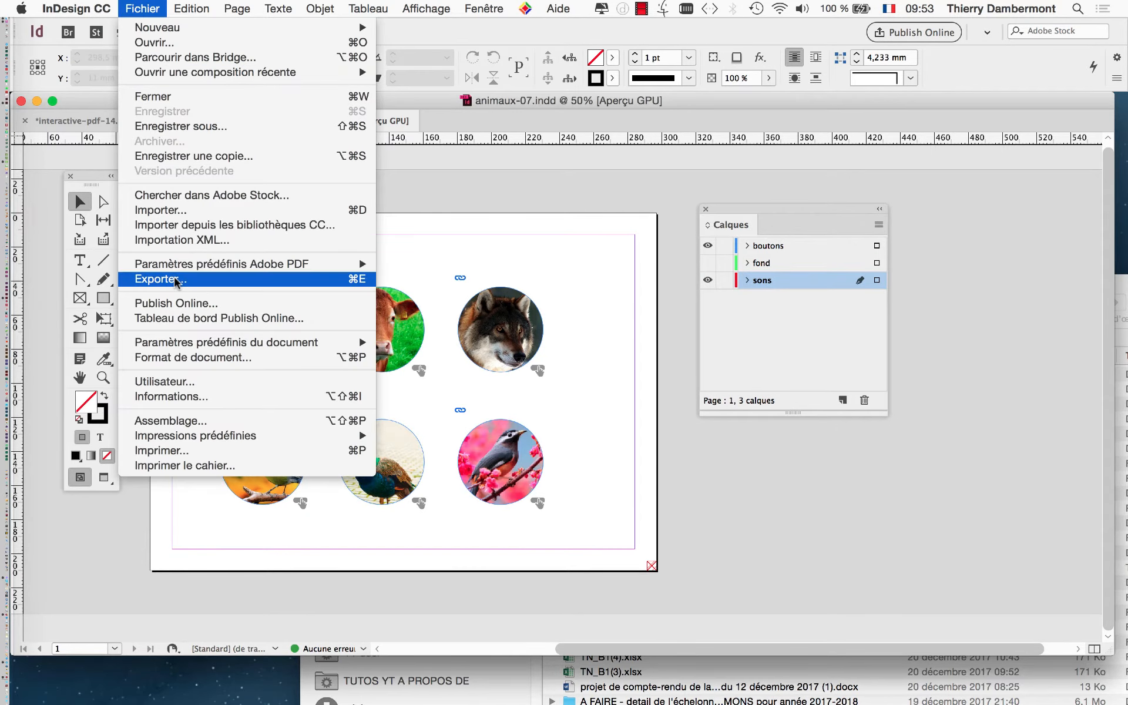
{"action": "left_click", "coordinate": [179, 126]}
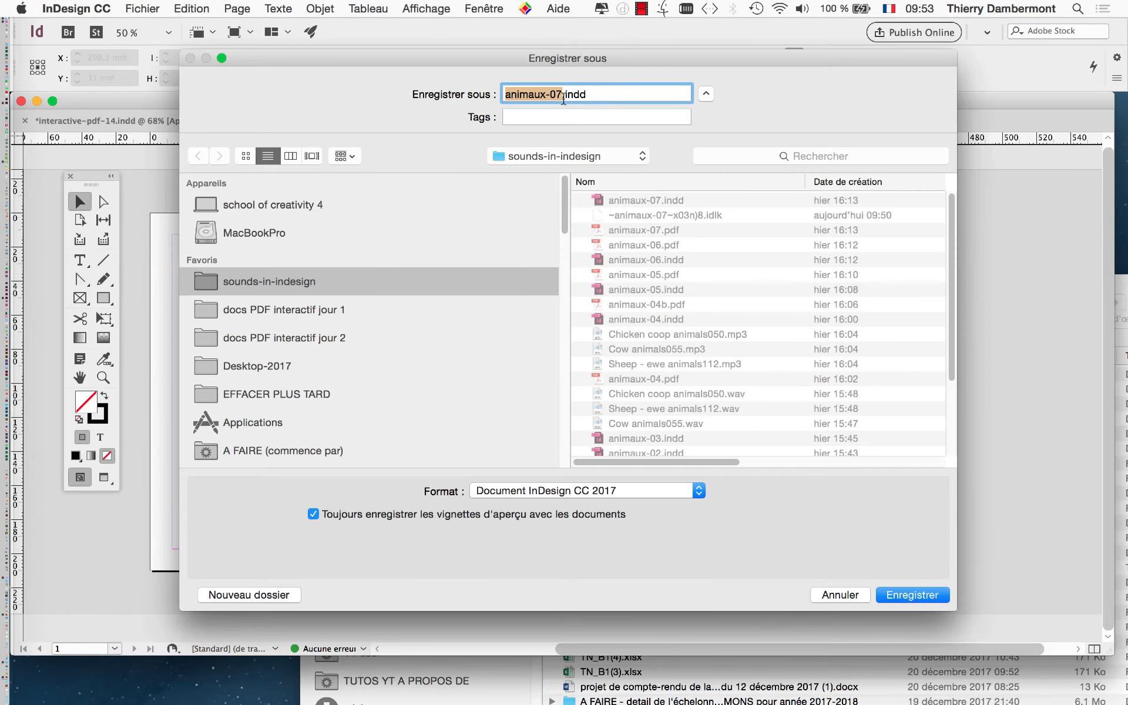
{"action": "left_click", "coordinate": [561, 101]}
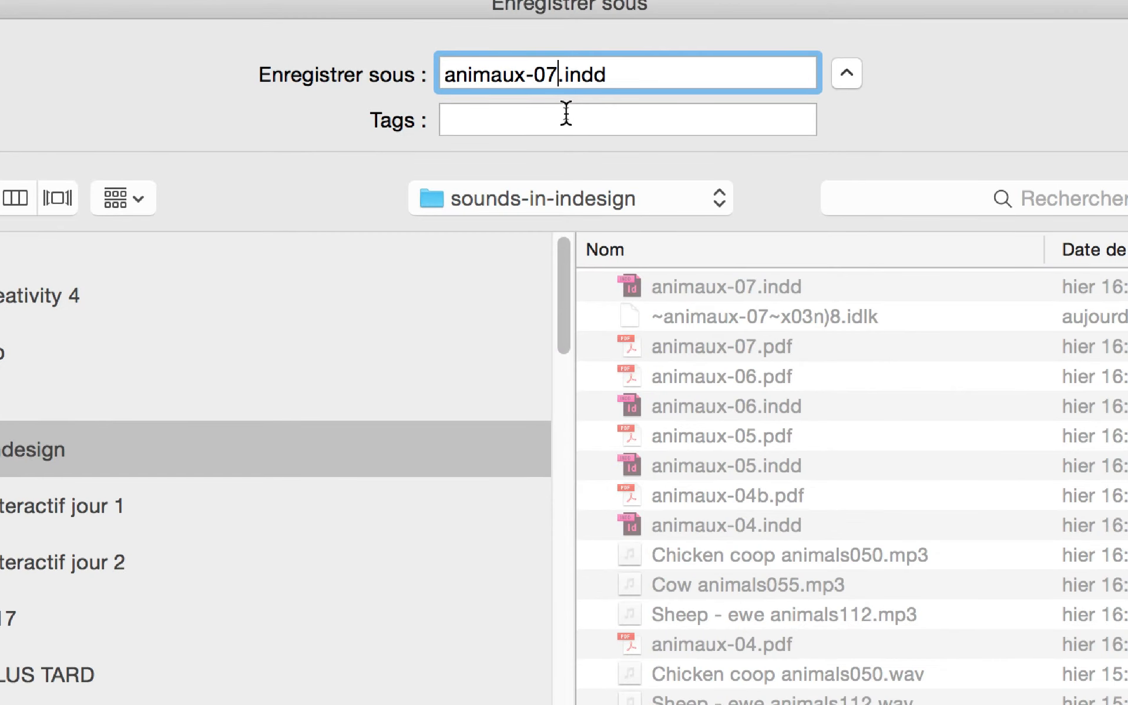
{"action": "key", "text": "BackSpace"}
{"action": "type", "text": "8"}
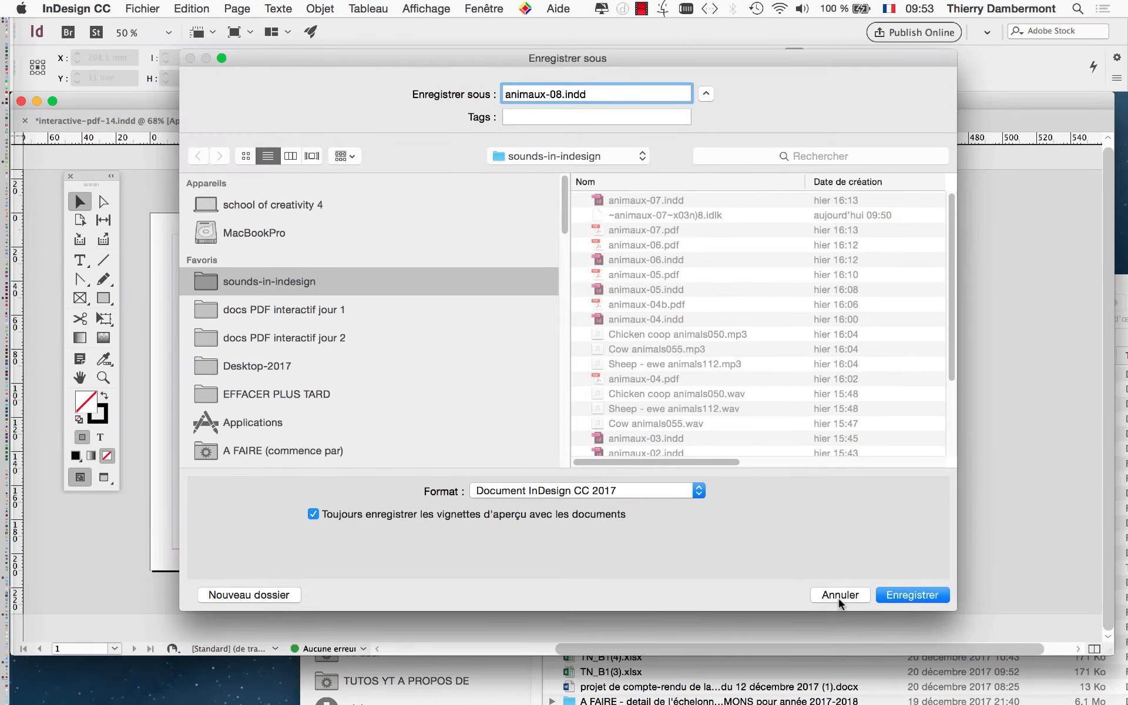
{"action": "left_click", "coordinate": [839, 595]}
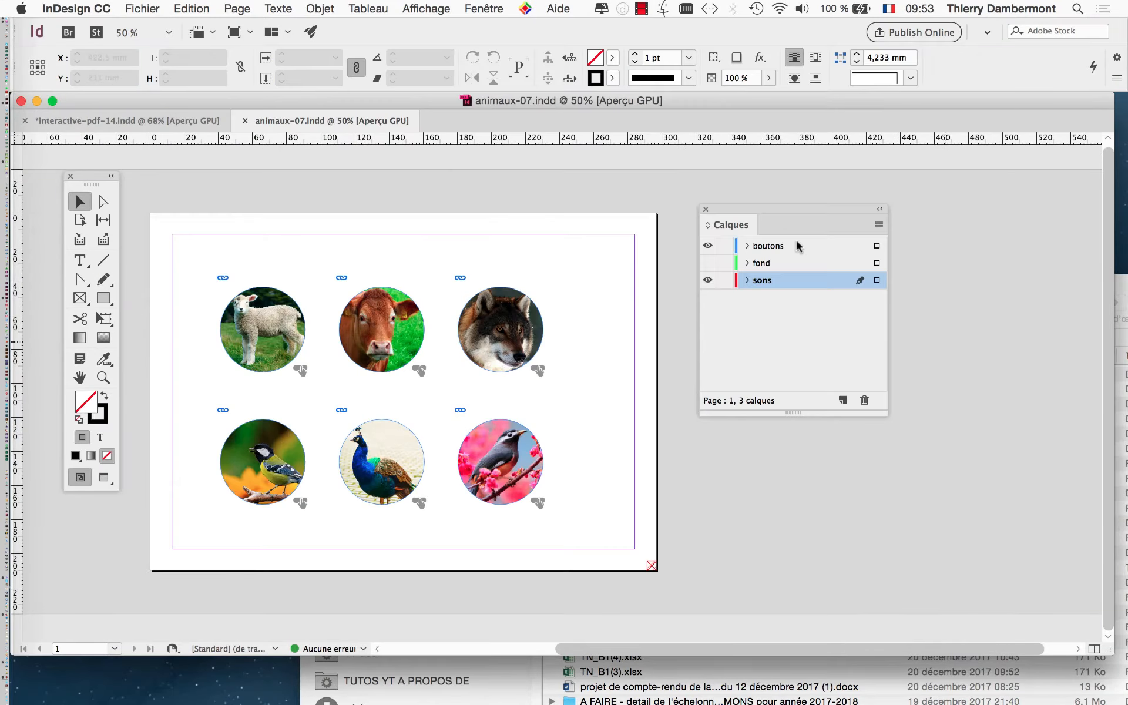
Reopen the Pages panel, add a second page based on A-Gabarit, and move the panel clear of the page
{"action": "left_click", "coordinate": [497, 8]}
{"action": "left_click", "coordinate": [507, 322]}
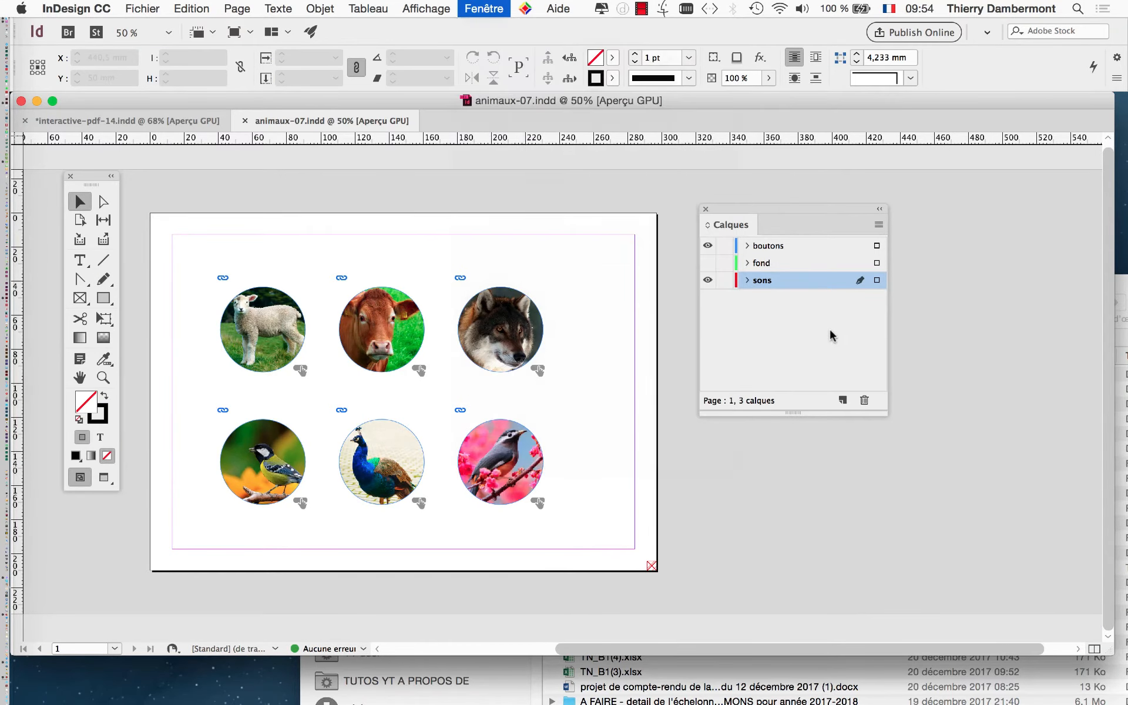
{"action": "left_click_drag", "start_coordinate": [917, 212], "coordinate": [639, 169]}
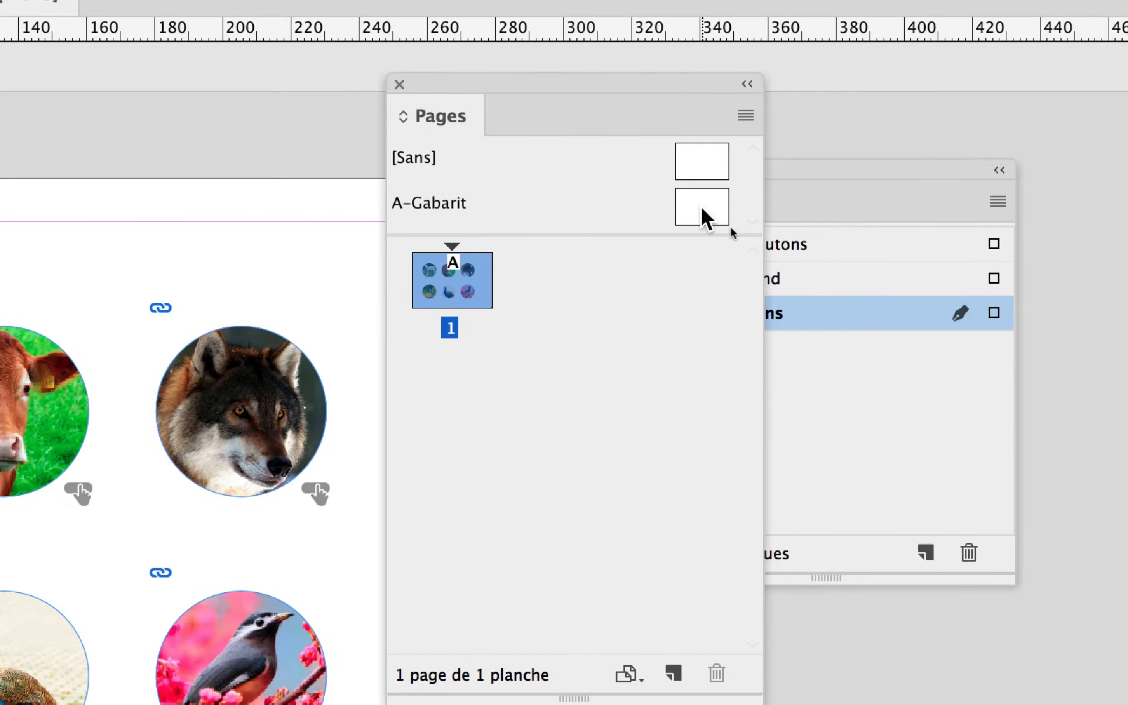
{"action": "left_click_drag", "start_coordinate": [702, 208], "coordinate": [503, 298]}
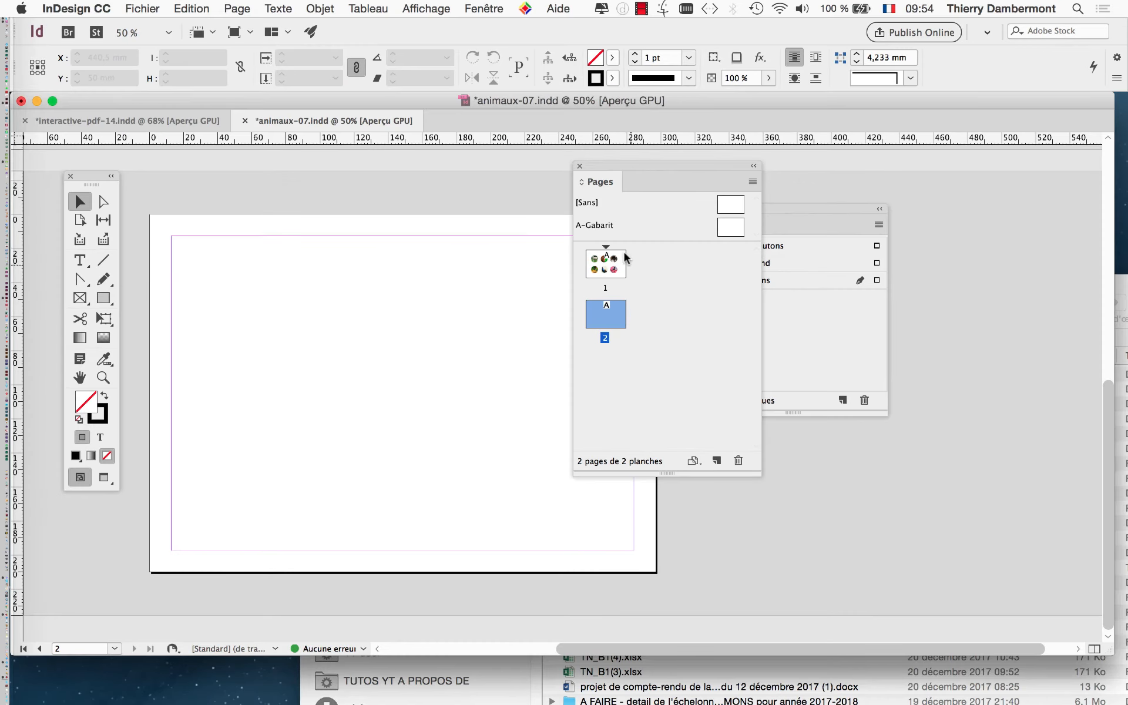
{"action": "left_click_drag", "start_coordinate": [600, 171], "coordinate": [872, 166]}
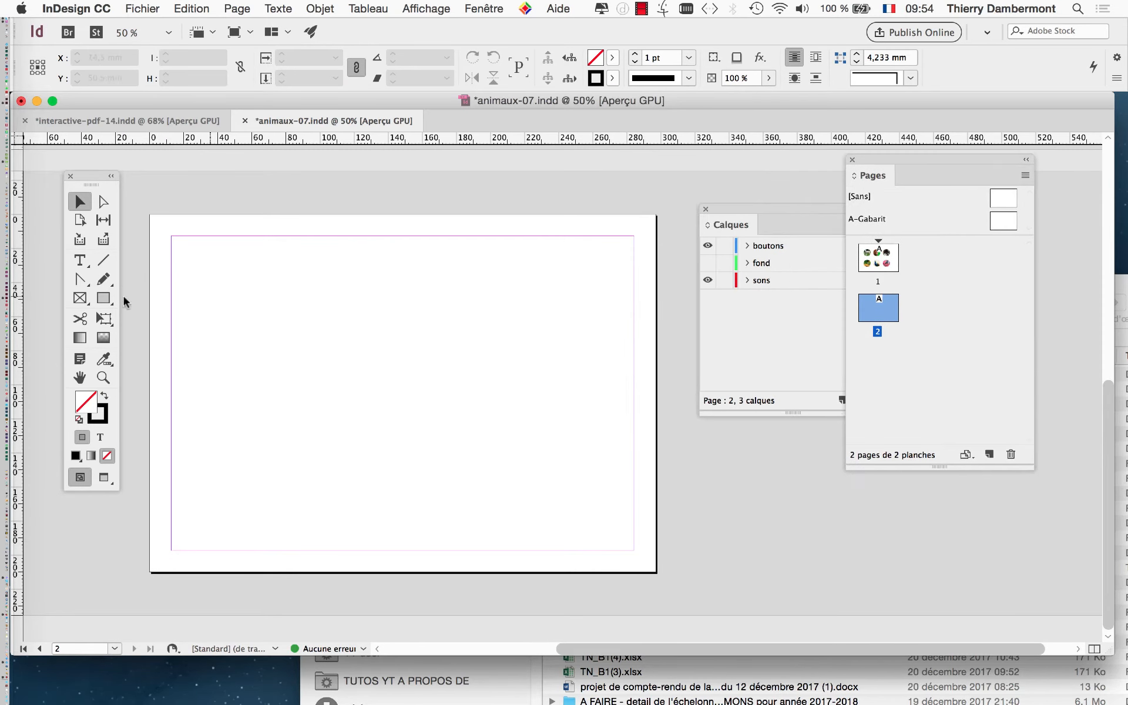
Create a text frame reading "page 2" in the upper-left margin corner of page 2 and fit it to its text
{"action": "left_click", "coordinate": [82, 262]}
{"action": "left_click_drag", "start_coordinate": [171, 236], "coordinate": [454, 330]}
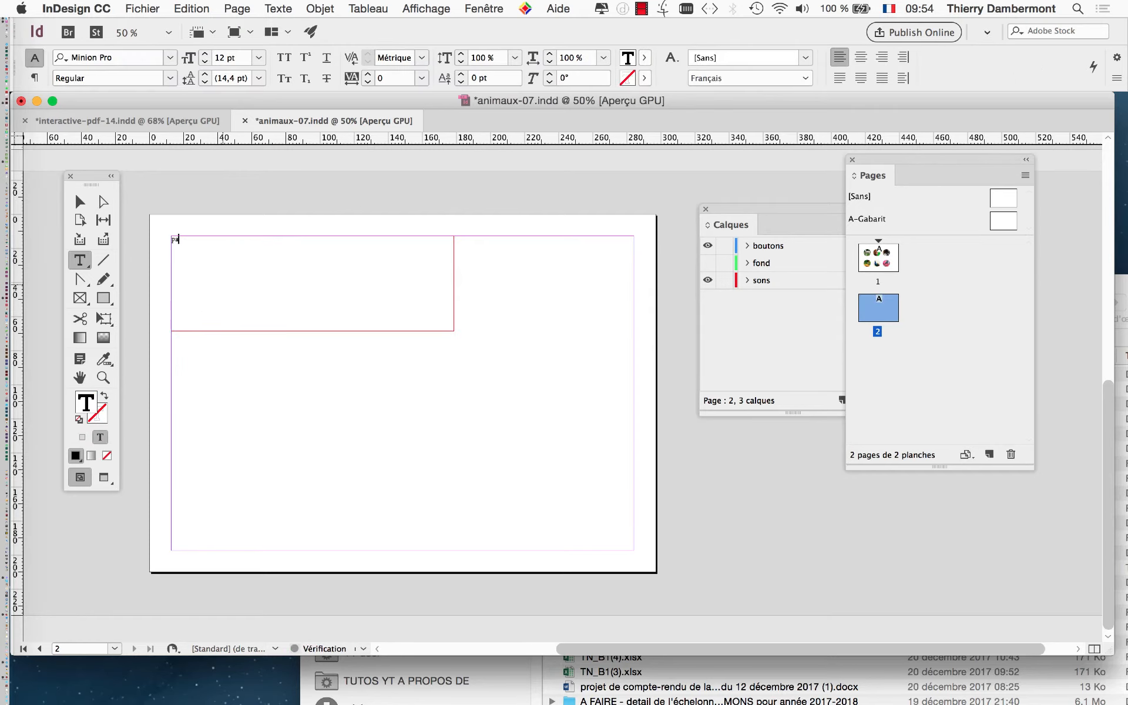
{"action": "left_click", "coordinate": [80, 202]}
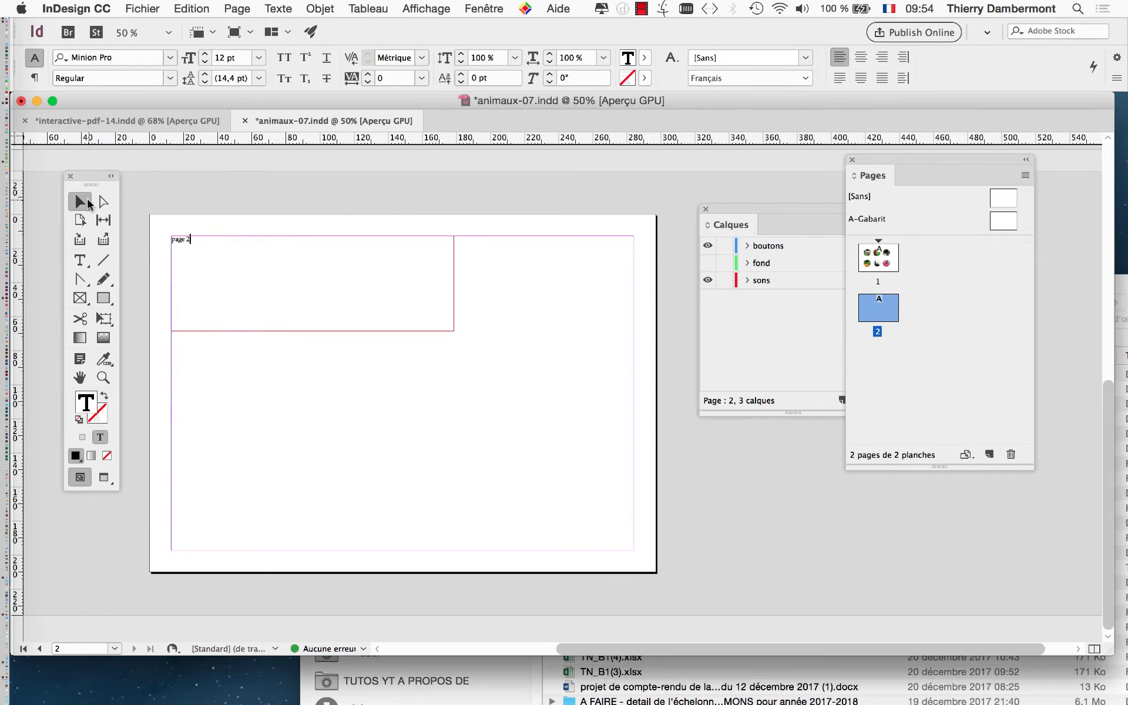
{"action": "double_click", "coordinate": [453, 331]}
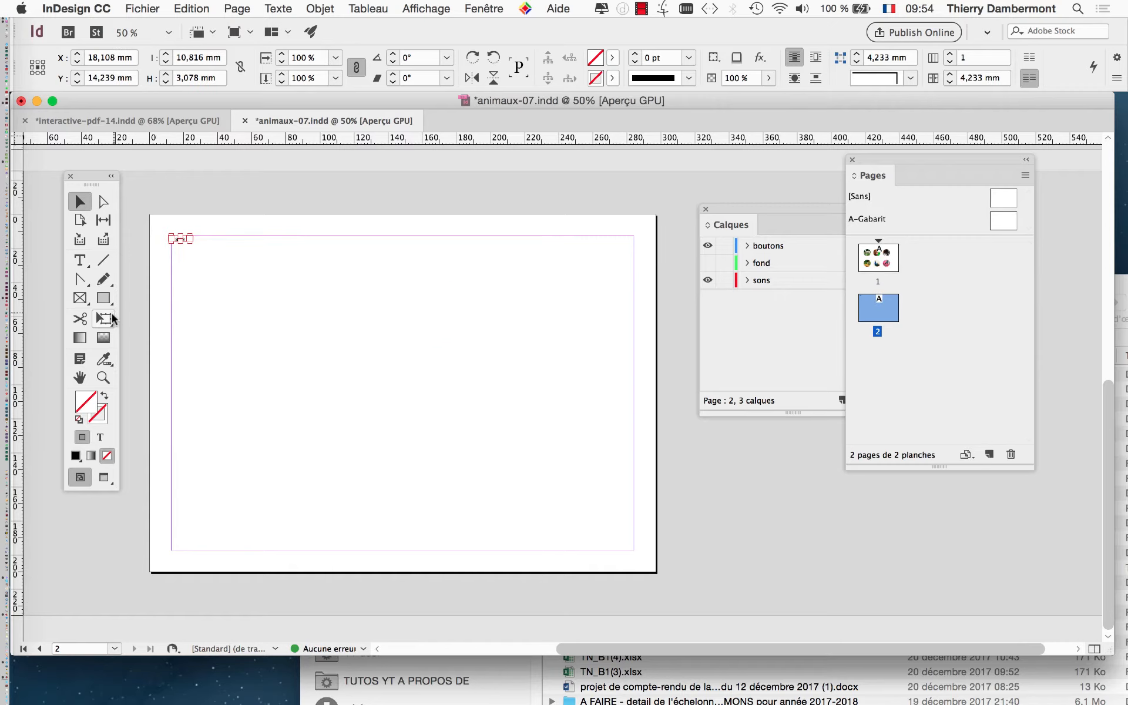
Enlarge the "page 2" text with the Free Transform tool to about half the page width and deselect it
{"action": "left_click", "coordinate": [104, 319]}
{"action": "left_click_drag", "start_coordinate": [196, 247], "coordinate": [429, 310]}
{"action": "key", "text": "v"}
{"action": "left_click", "coordinate": [638, 341]}
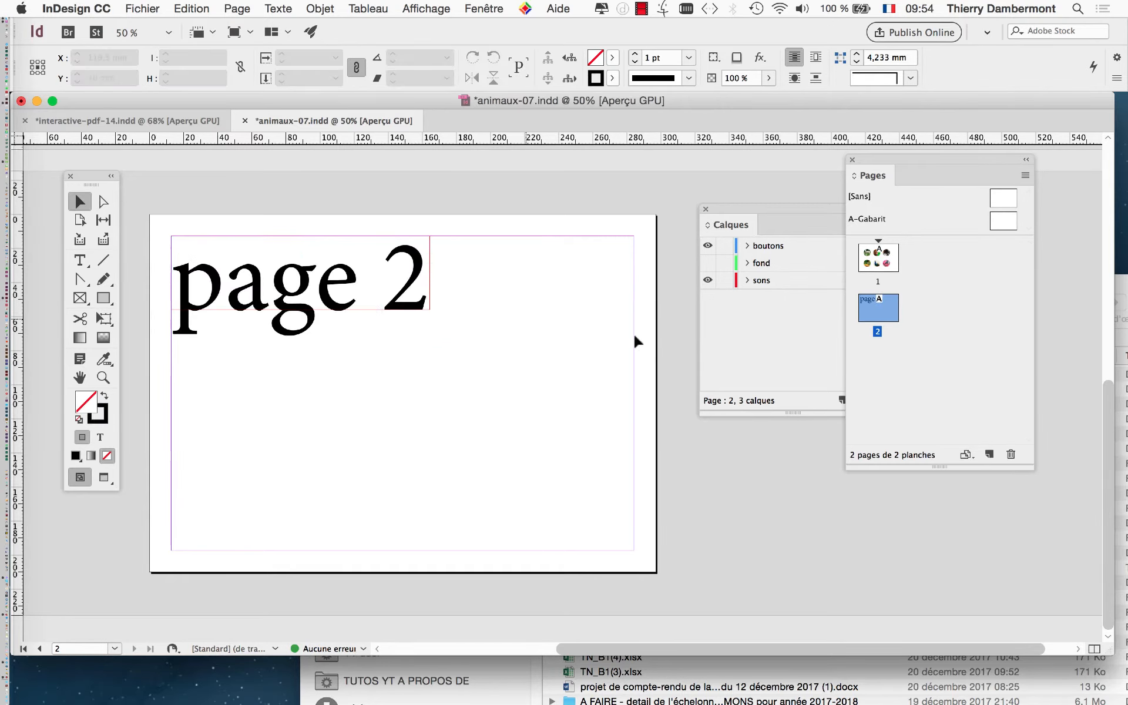
Check both pages, return to page 1, and save the document as animaux-08.indd in the sounds-in-indesign folder
{"action": "double_click", "coordinate": [885, 261]}
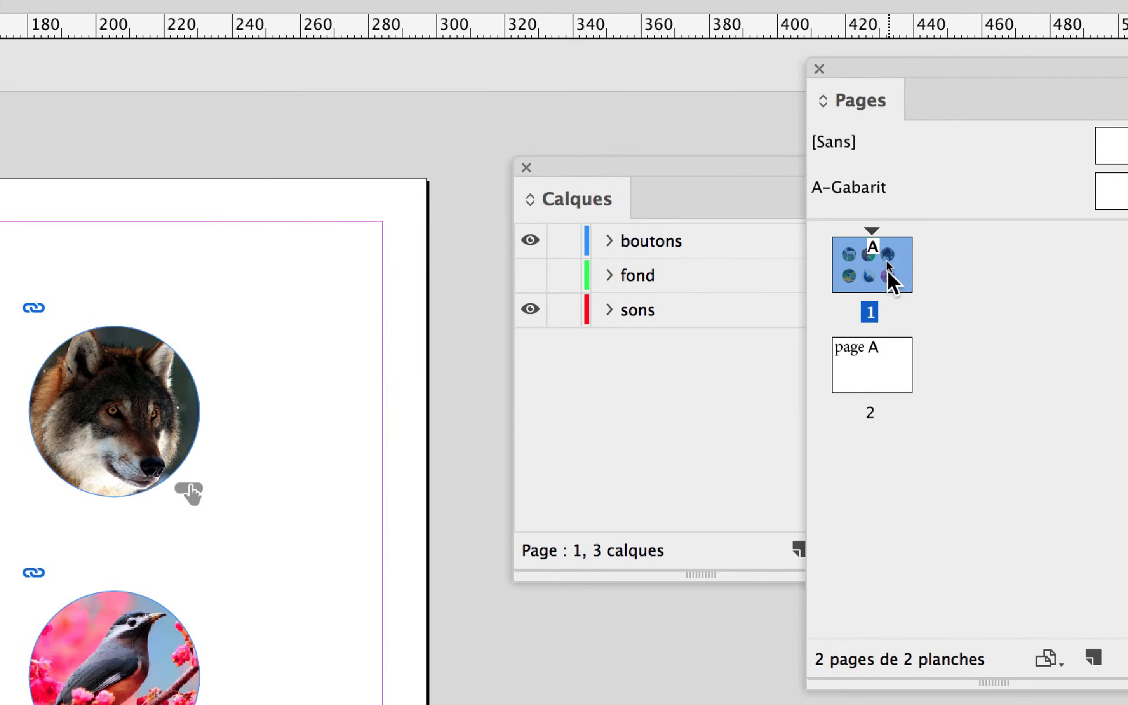
{"action": "double_click", "coordinate": [884, 221]}
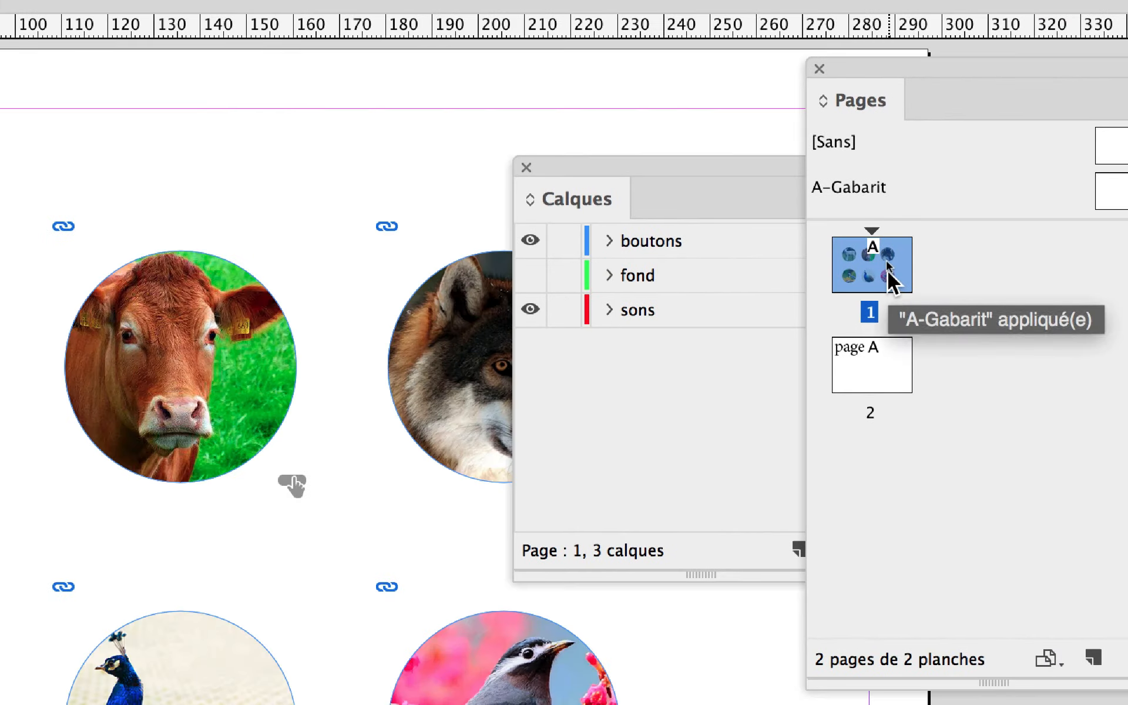
{"action": "double_click", "coordinate": [893, 341]}
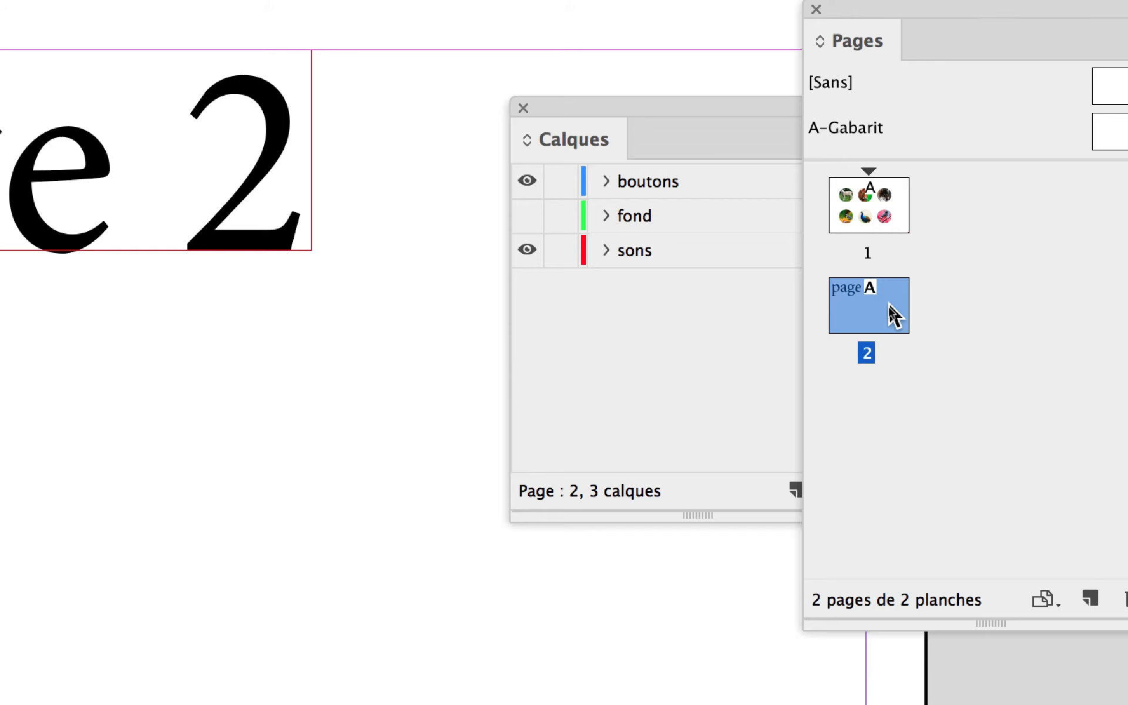
{"action": "double_click", "coordinate": [889, 227]}
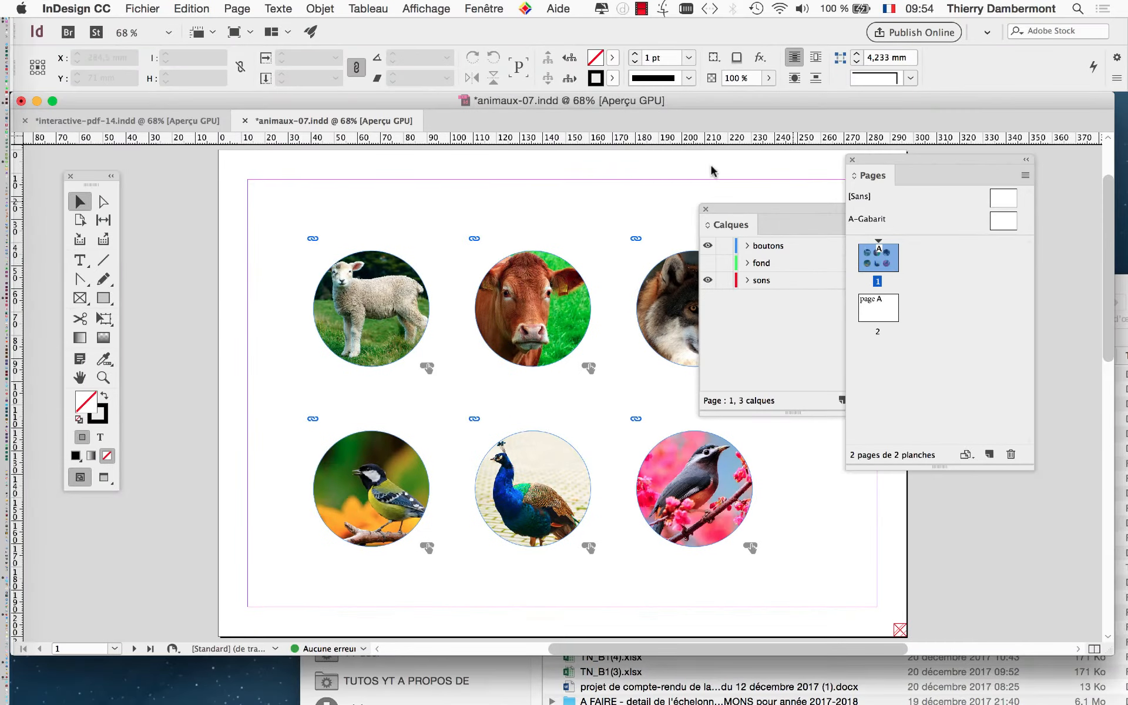
{"action": "left_click", "coordinate": [142, 9]}
{"action": "left_click", "coordinate": [171, 123]}
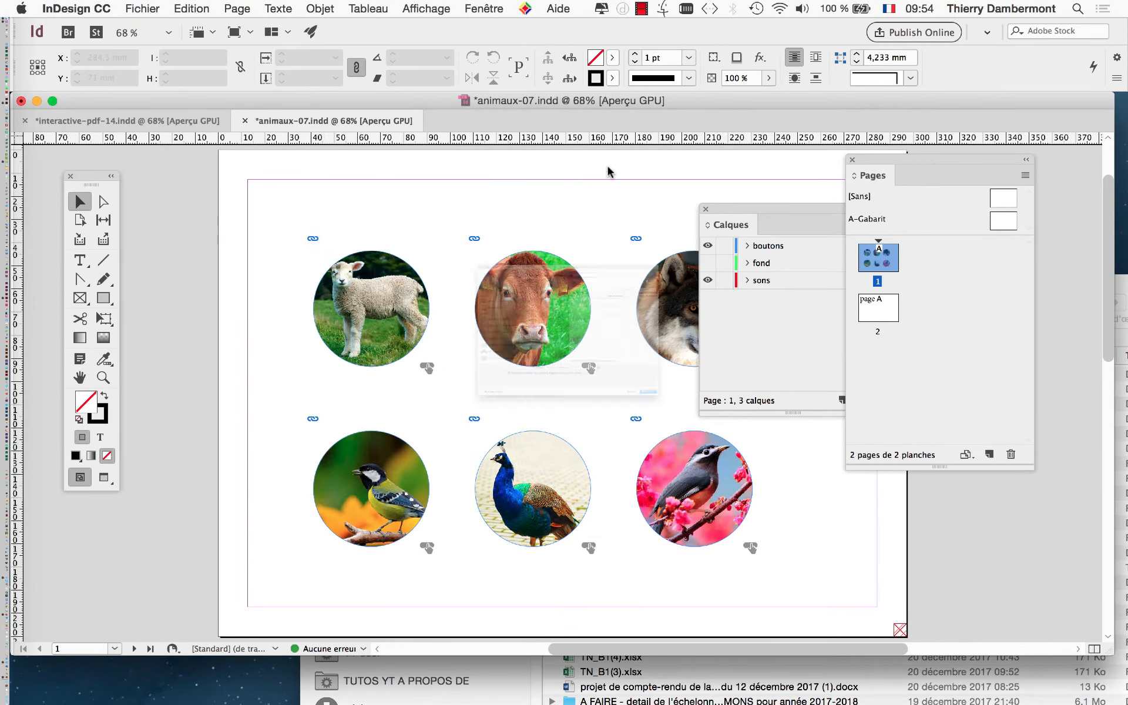
{"action": "left_click_drag", "start_coordinate": [557, 95], "coordinate": [562, 97]}
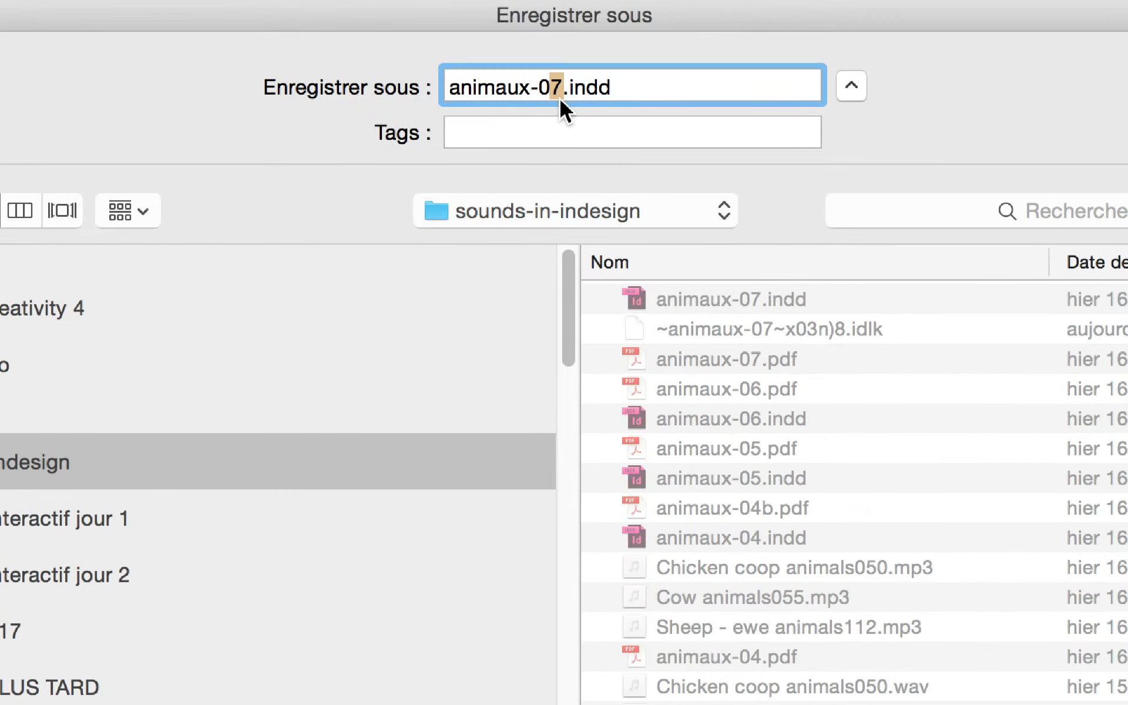
{"action": "type", "text": "8"}
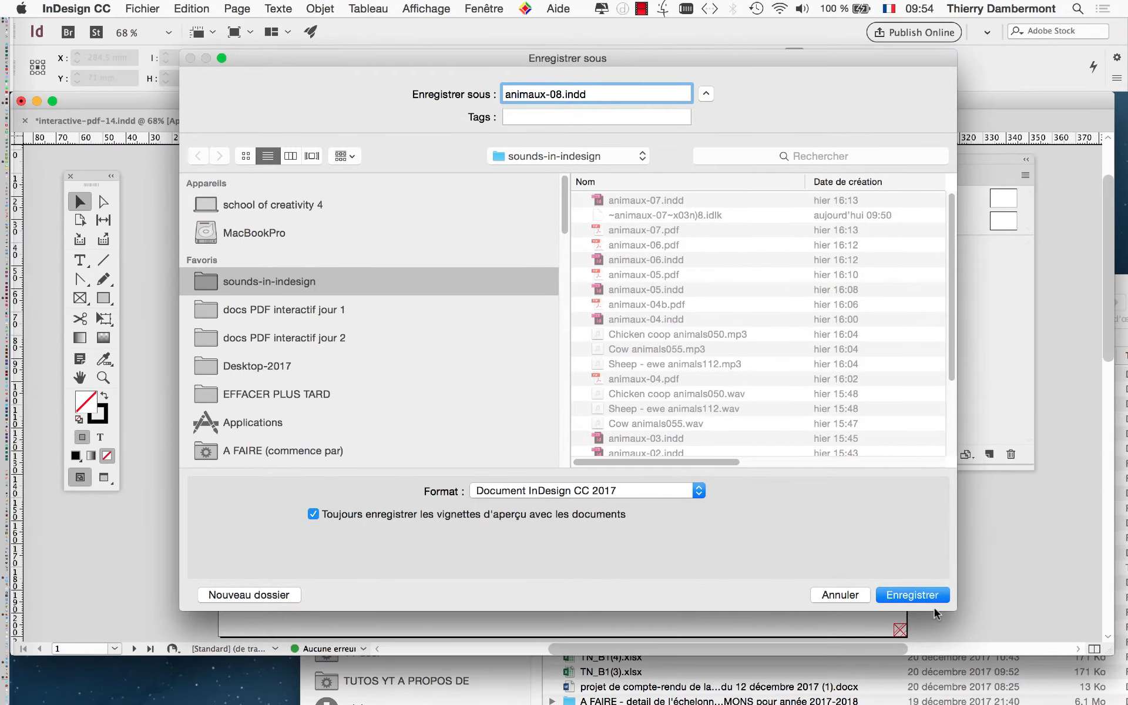
{"action": "key", "text": "Return"}
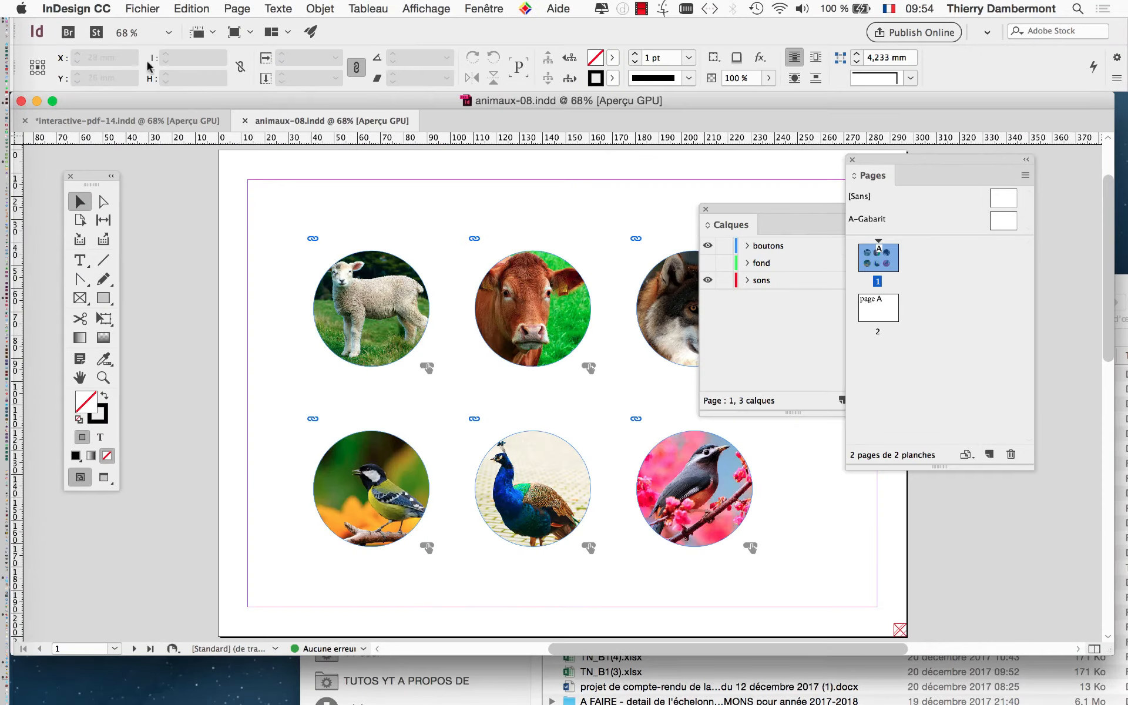
Export all pages as the interactive PDF animaux-08.pdf, set to open in full-screen mode and display after export
{"action": "left_click", "coordinate": [147, 7]}
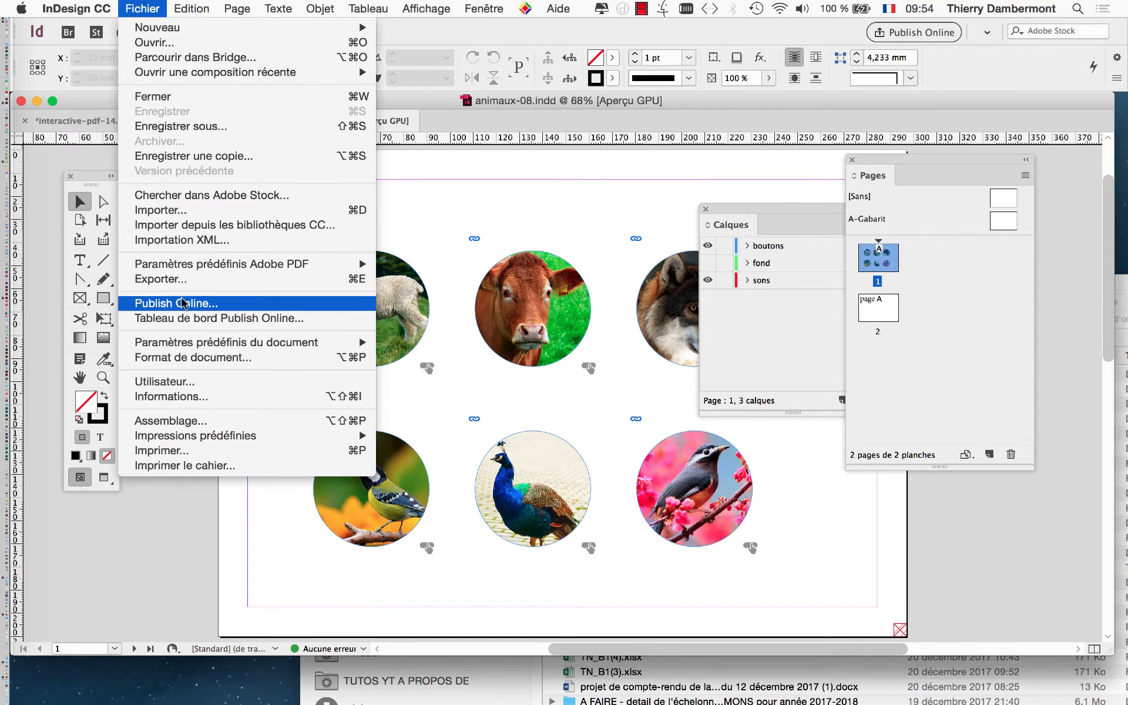
{"action": "left_click", "coordinate": [170, 279]}
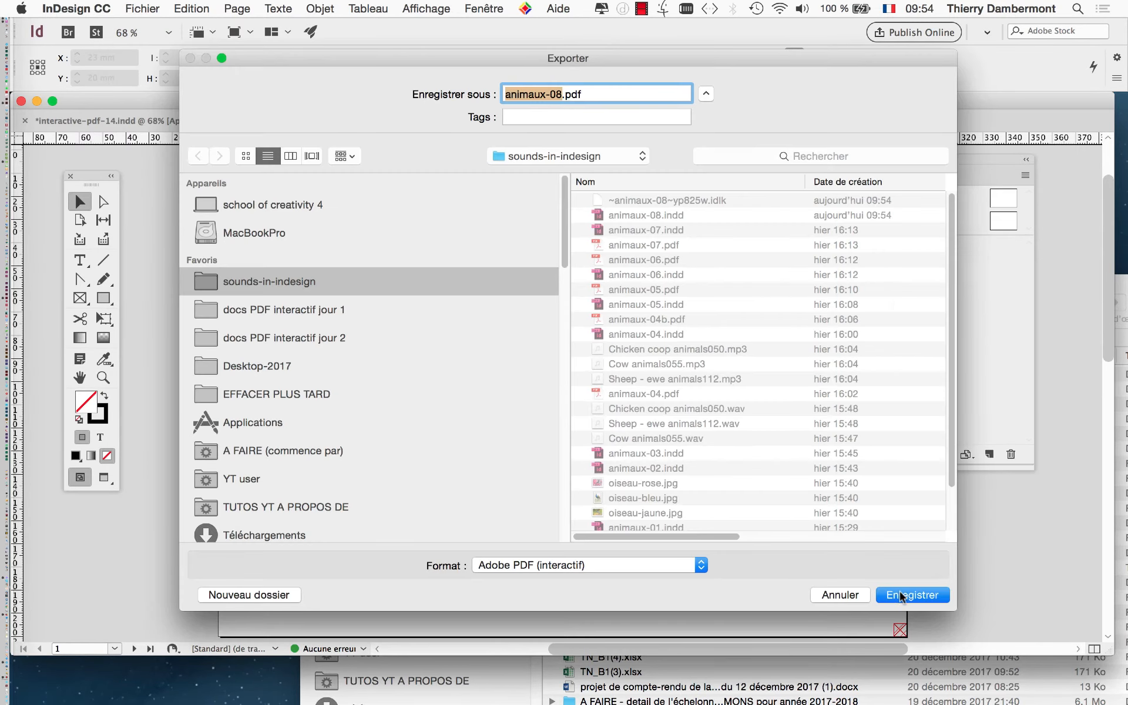
{"action": "left_click", "coordinate": [902, 596]}
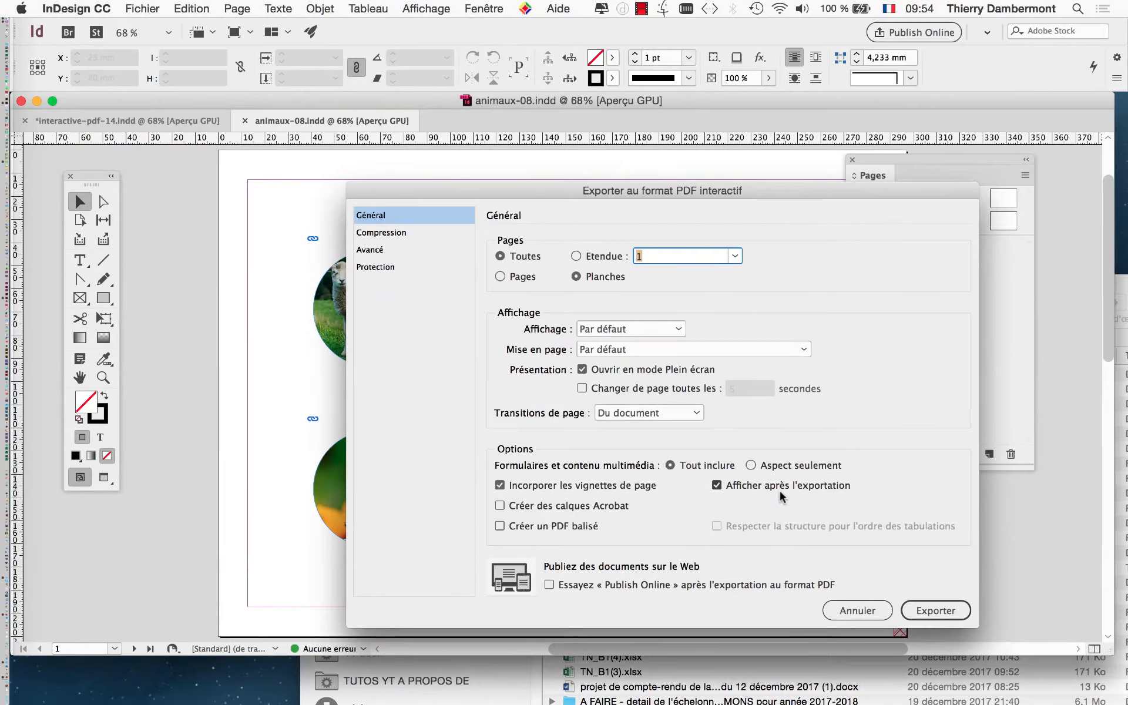
{"action": "left_click", "coordinate": [908, 612]}
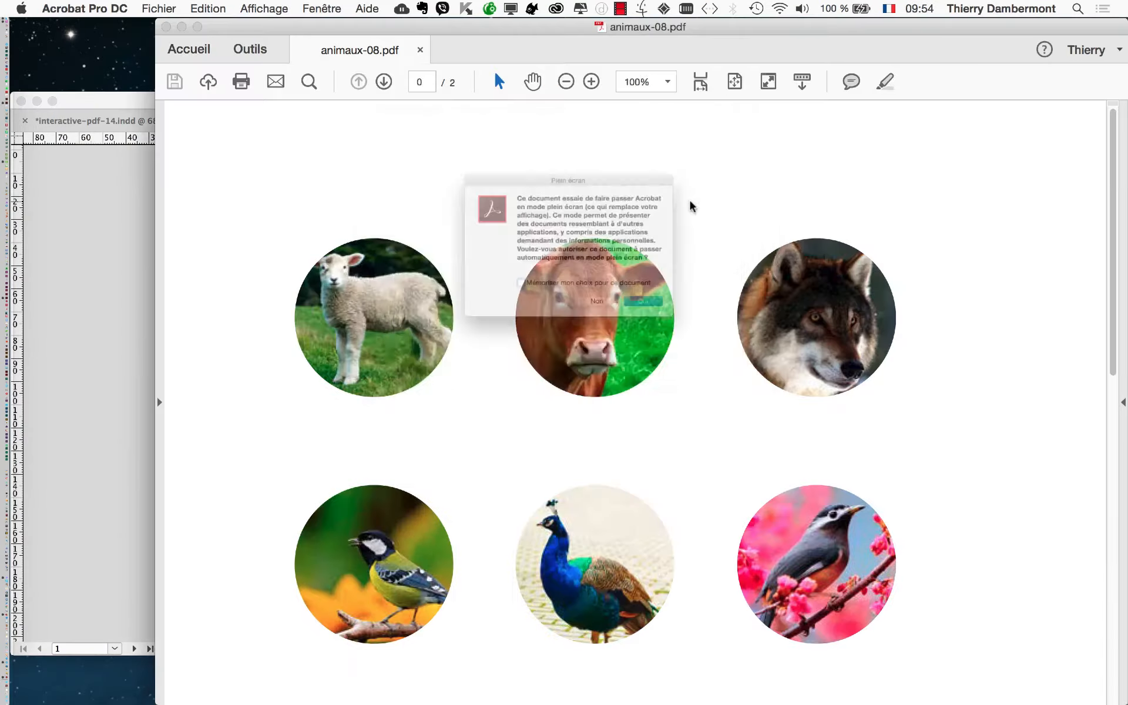
Test the exported PDF in full-screen mode by advancing from the animal buttons to page 2, and close it
{"action": "left_click", "coordinate": [683, 332]}
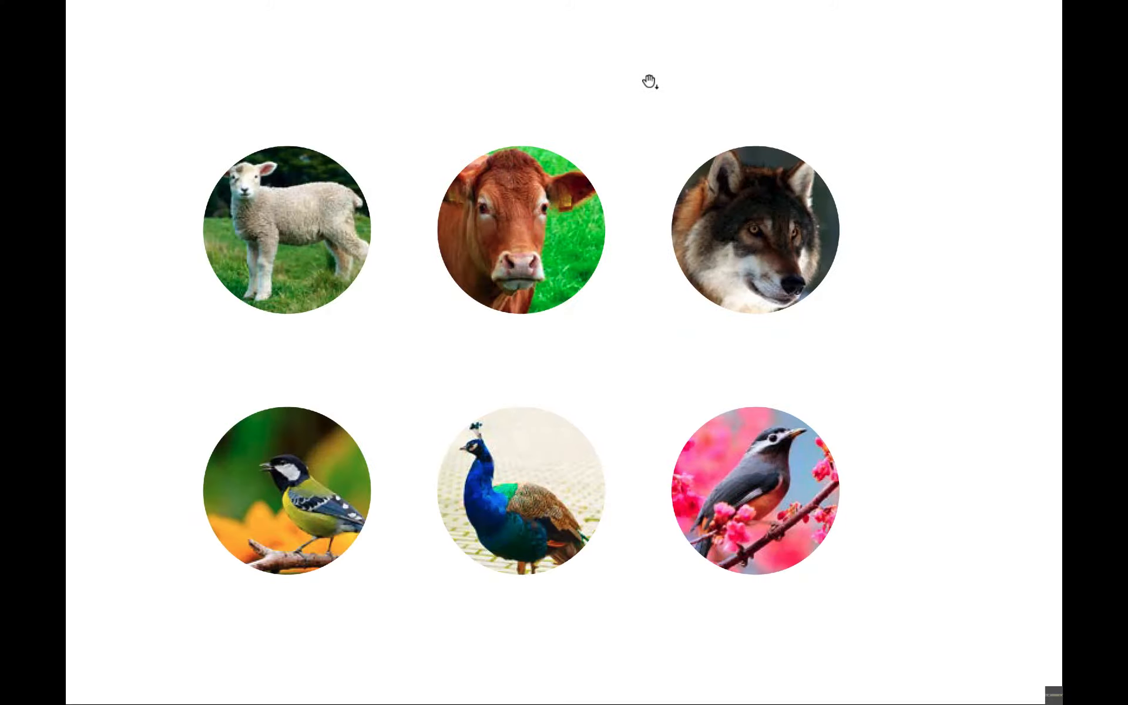
{"action": "left_click", "coordinate": [650, 82]}
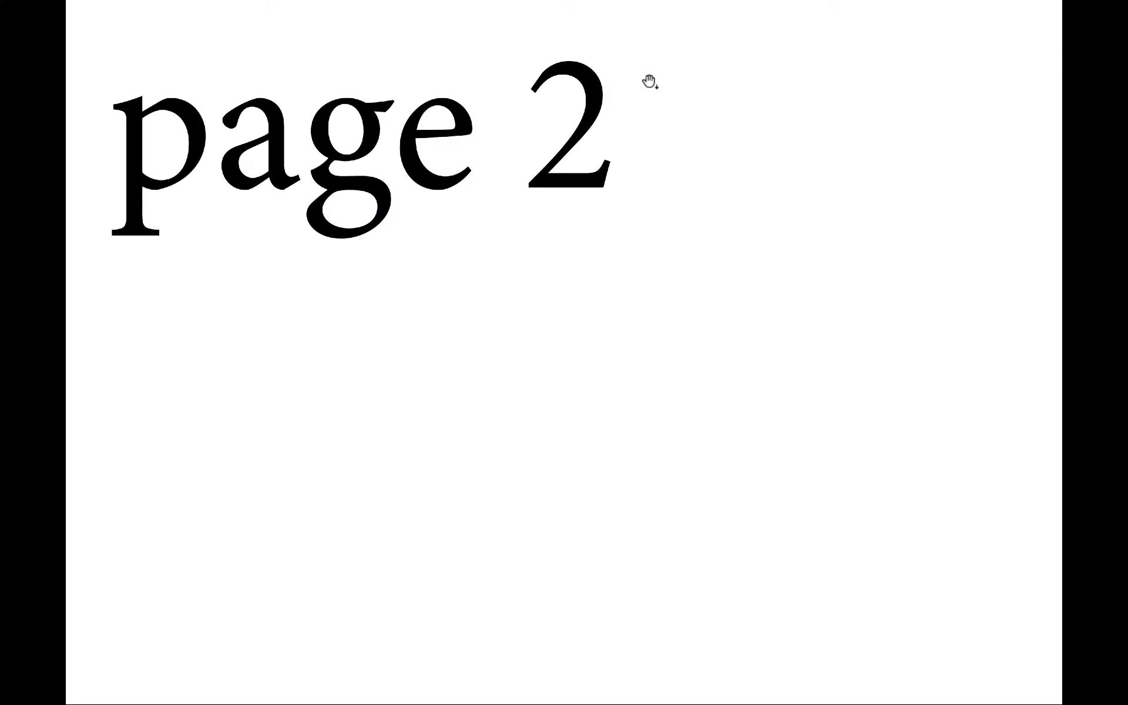
{"action": "key", "text": "Escape"}
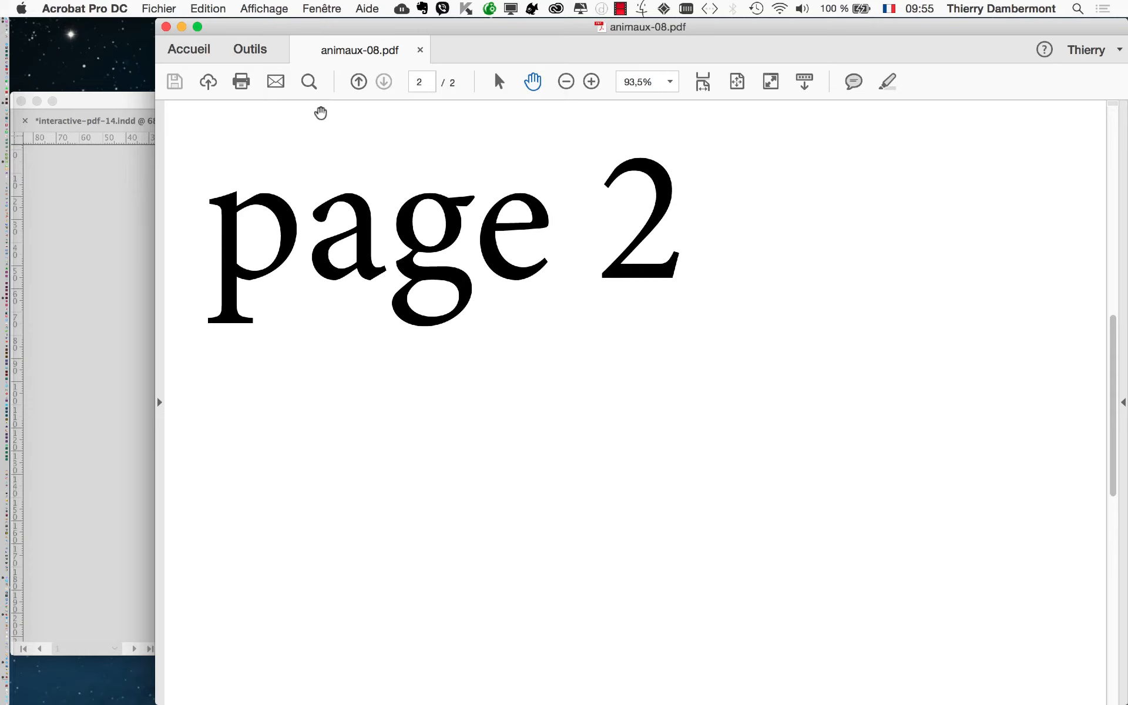
{"action": "left_click", "coordinate": [166, 26]}
{"action": "left_click", "coordinate": [349, 101]}
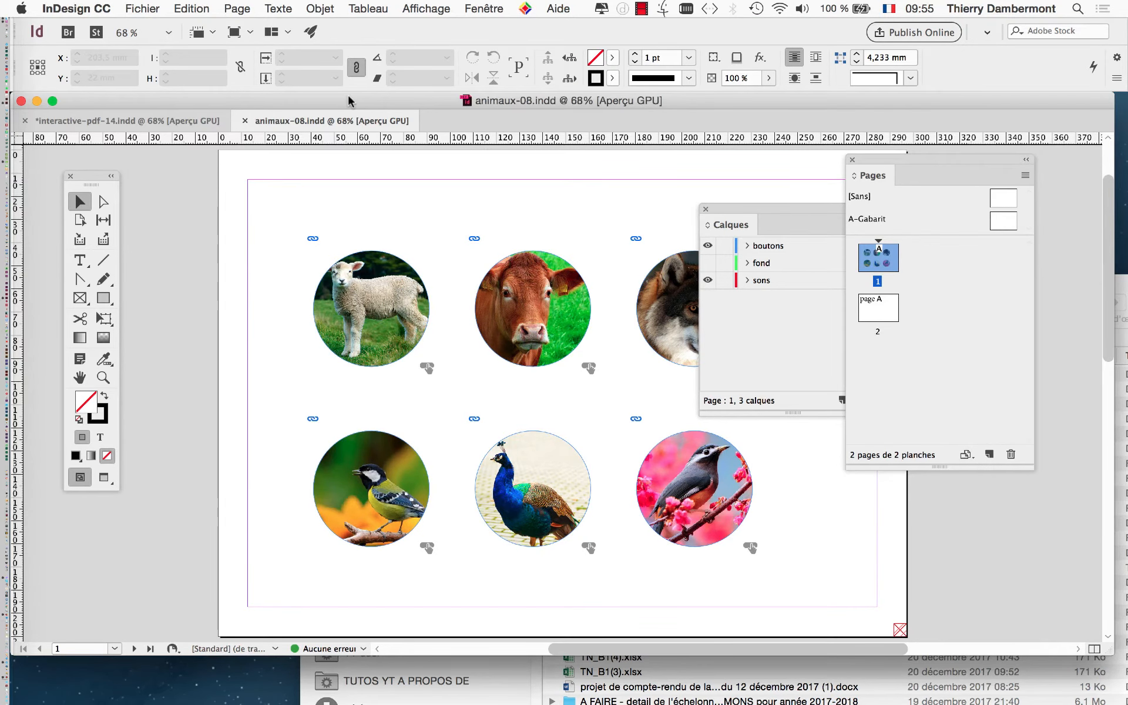
Switch to the interactive-pdf-14.indd document and place the Calques panel over the page to examine its layers
{"action": "left_click_drag", "start_coordinate": [770, 201], "coordinate": [109, 525]}
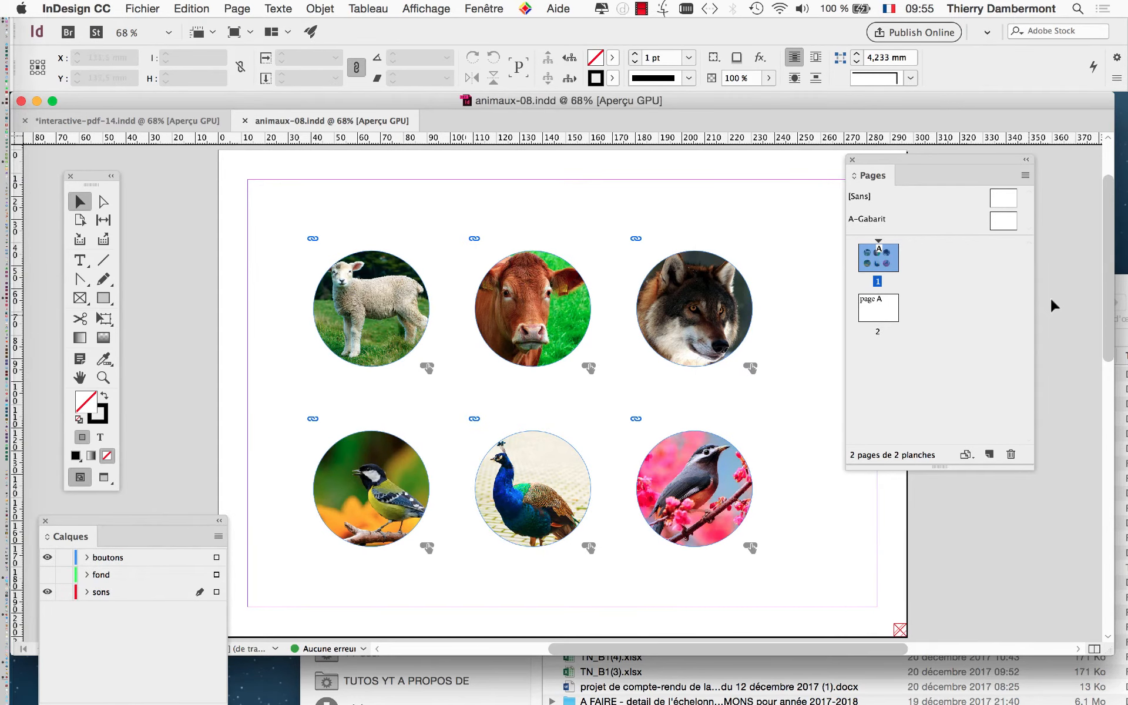
{"action": "left_click", "coordinate": [114, 120]}
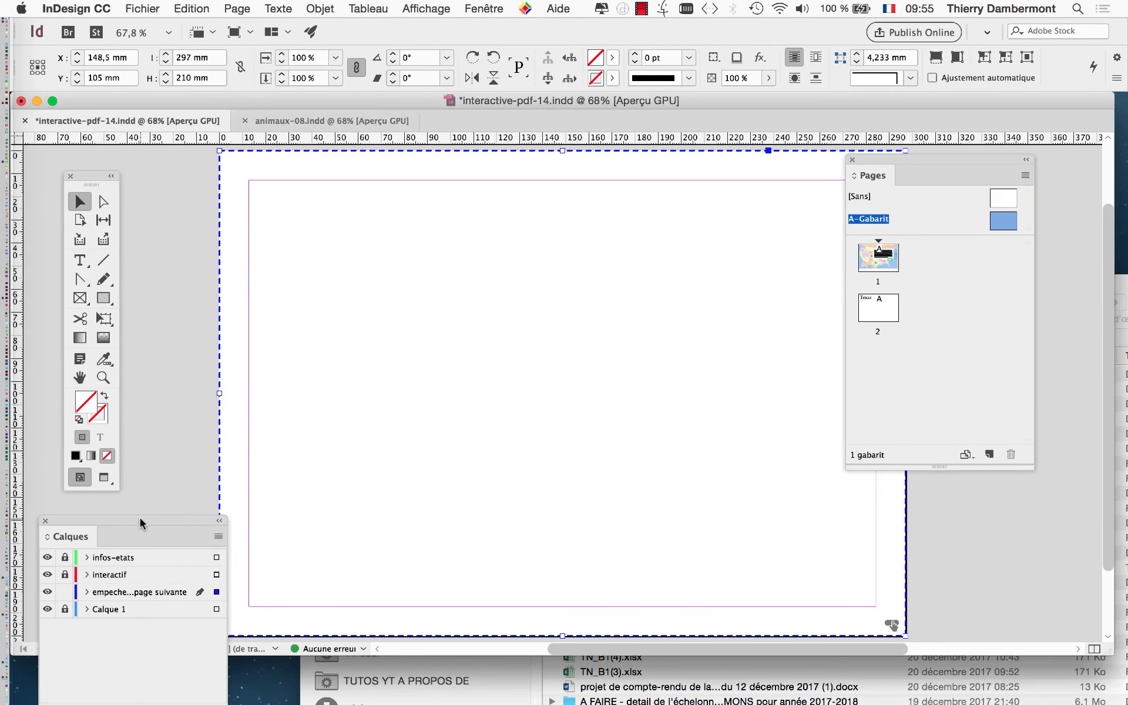
{"action": "left_click_drag", "start_coordinate": [141, 523], "coordinate": [647, 205]}
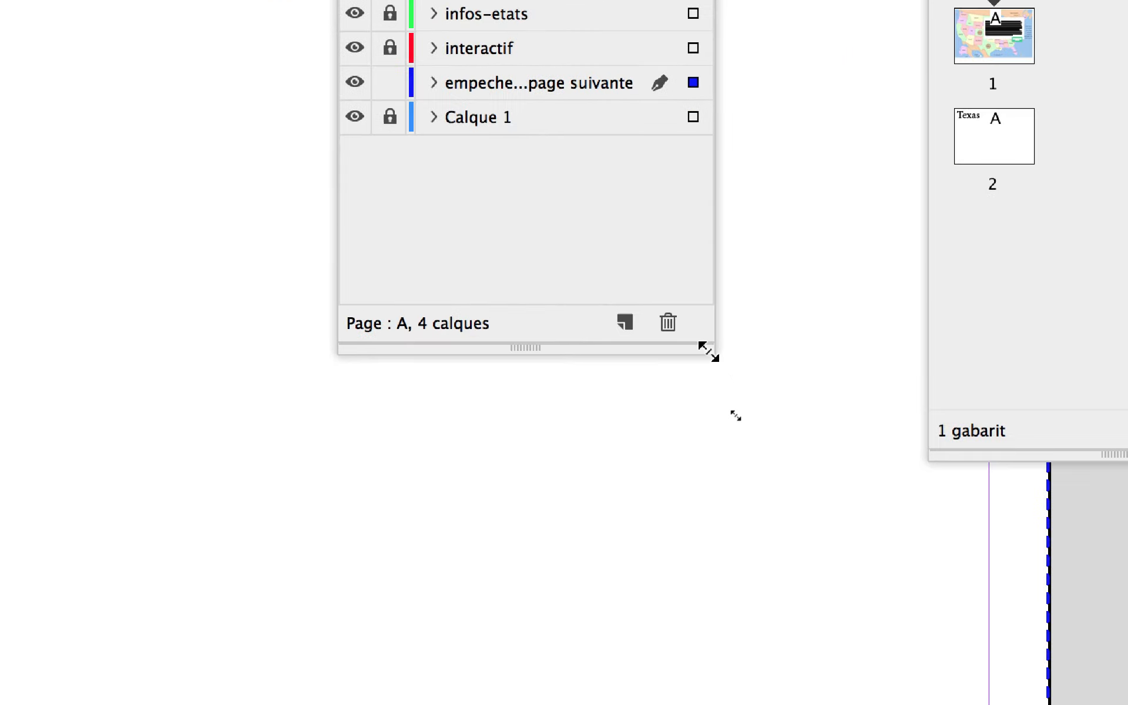
Select rectangle 3 and rectangle 2 together on the "empecher le passage a la page suivante" layer of the A-Gabarit master and copy them
{"action": "left_click_drag", "start_coordinate": [708, 351], "coordinate": [781, 350]}
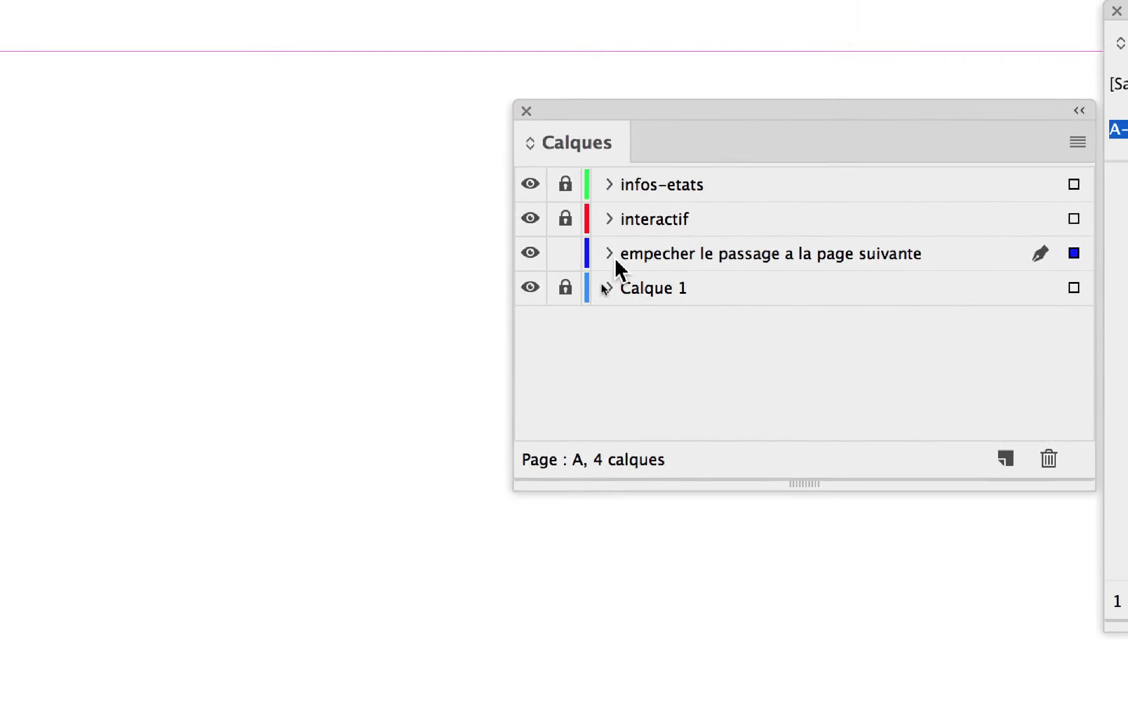
{"action": "left_click", "coordinate": [611, 255]}
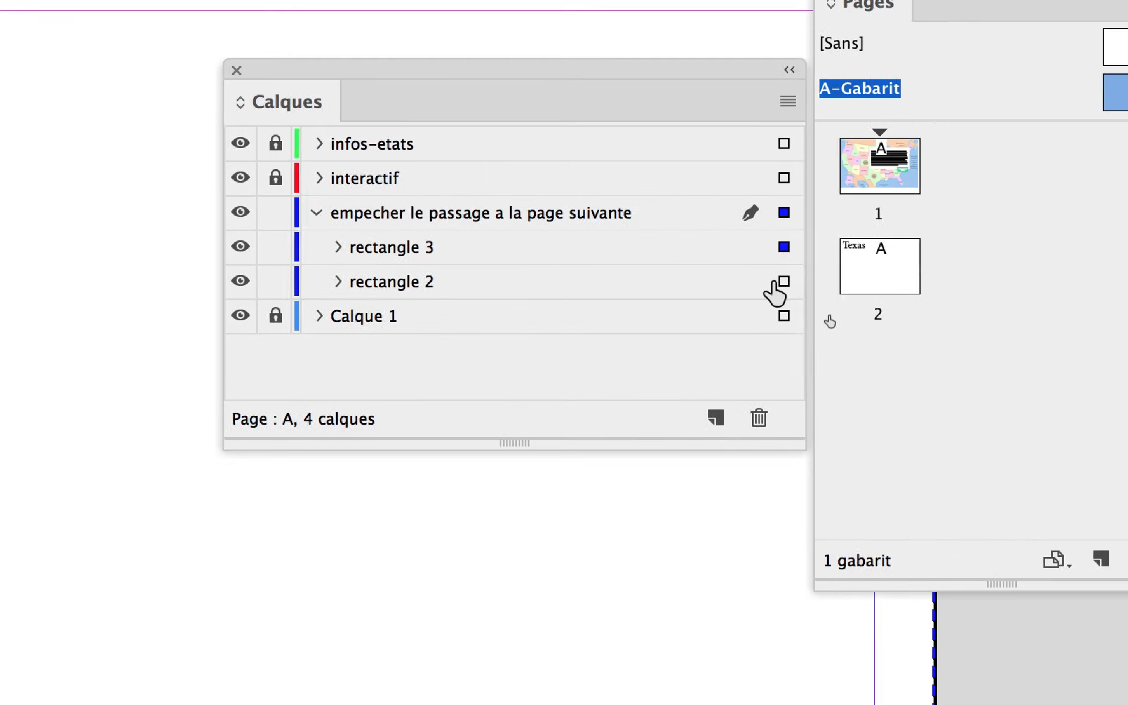
{"action": "left_click", "coordinate": [784, 282]}
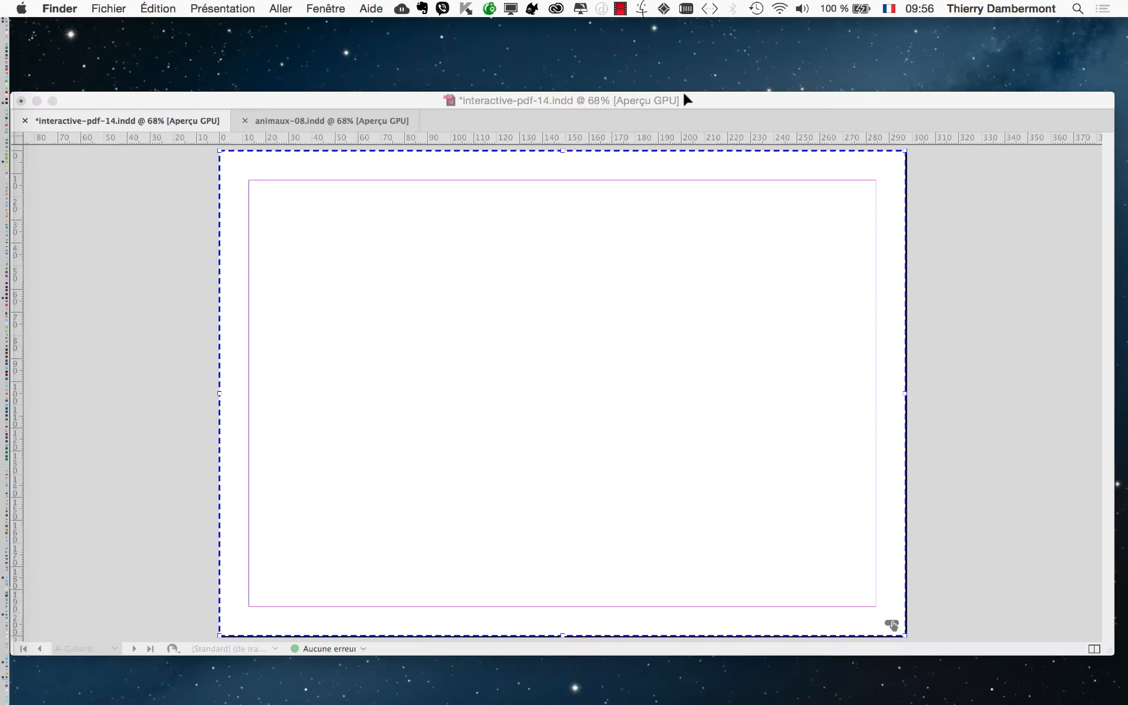
{"action": "left_click", "coordinate": [685, 97]}
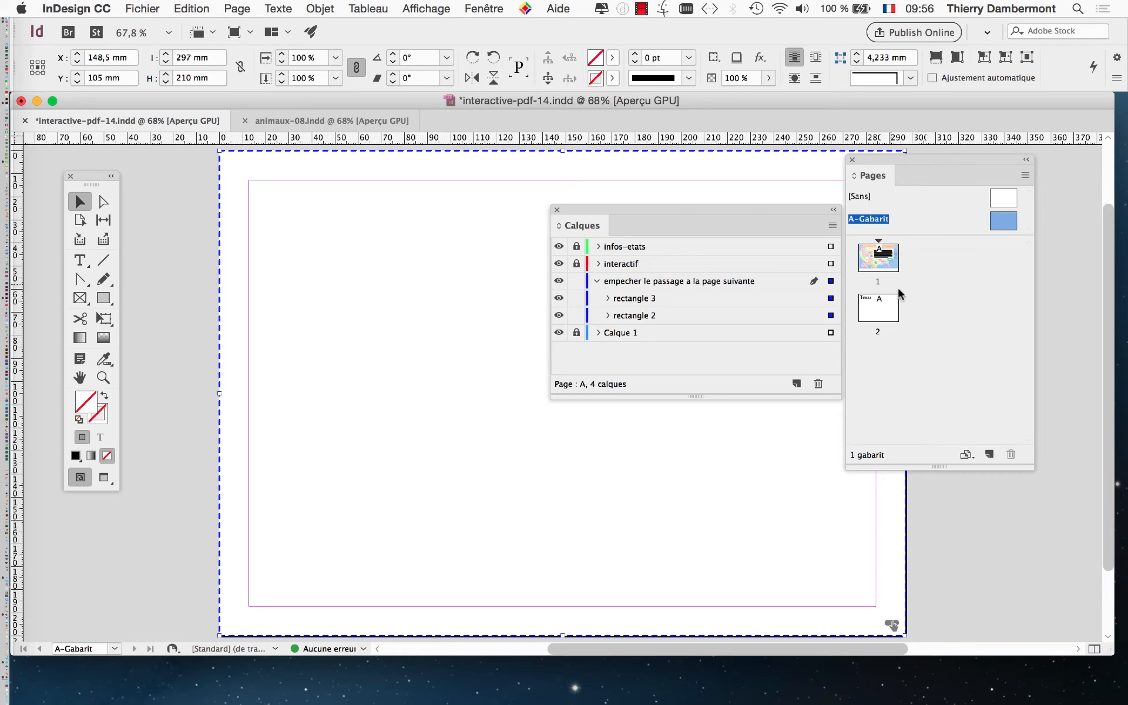
{"action": "left_click_drag", "start_coordinate": [781, 220], "coordinate": [394, 258]}
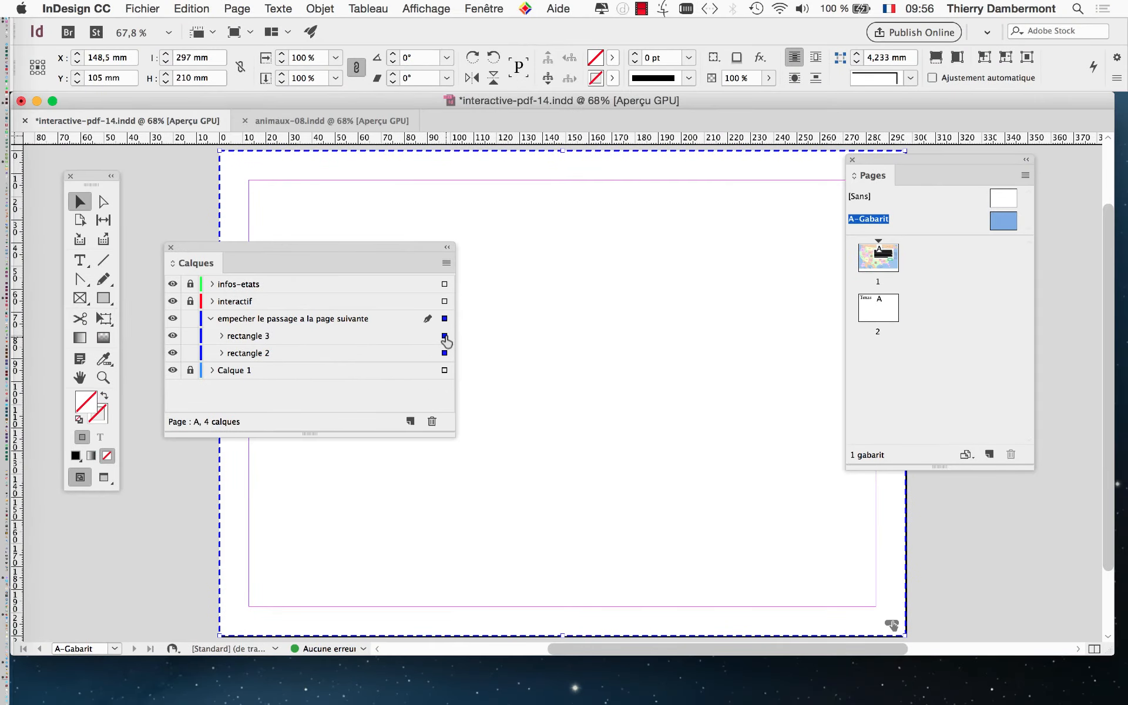
{"action": "left_click", "coordinate": [185, 8]}
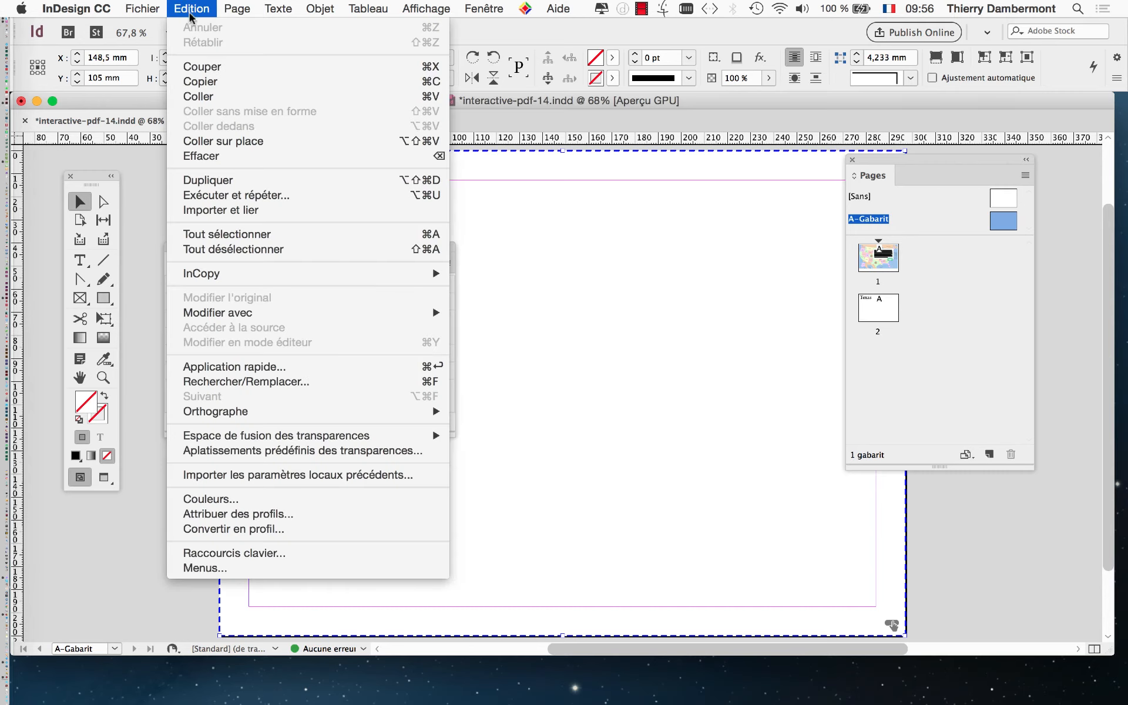
{"action": "left_click", "coordinate": [210, 82]}
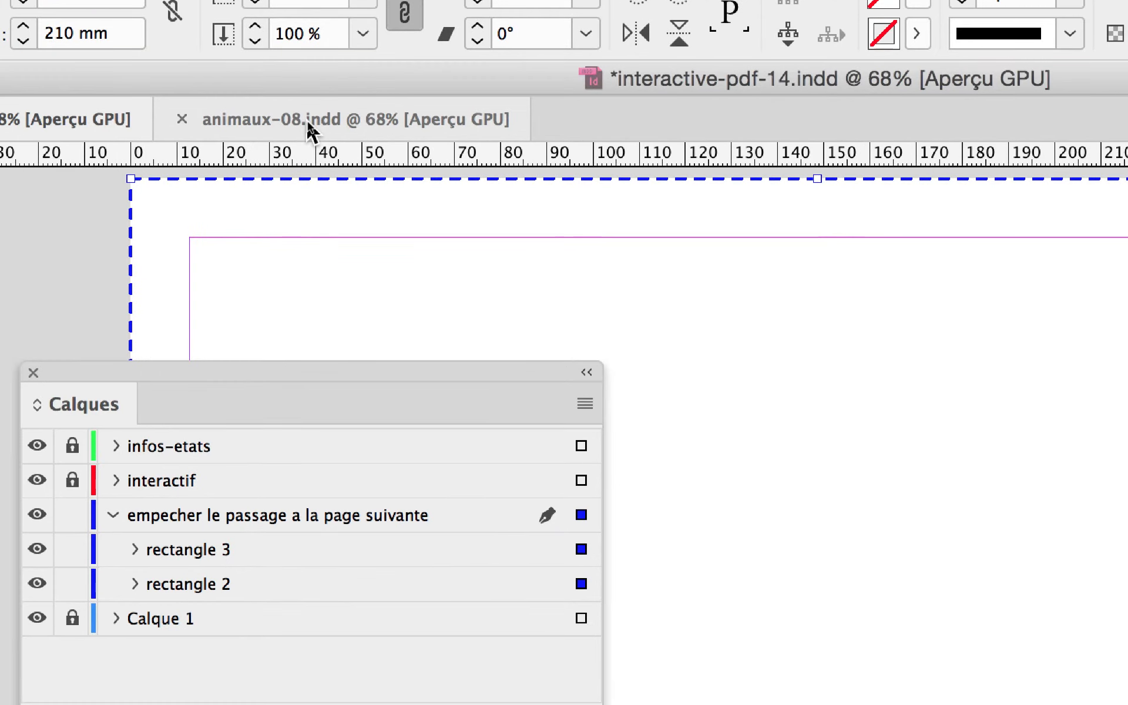
Switch to the animaux-08.indd document and open its A-Gabarit master page
{"action": "left_click", "coordinate": [308, 121]}
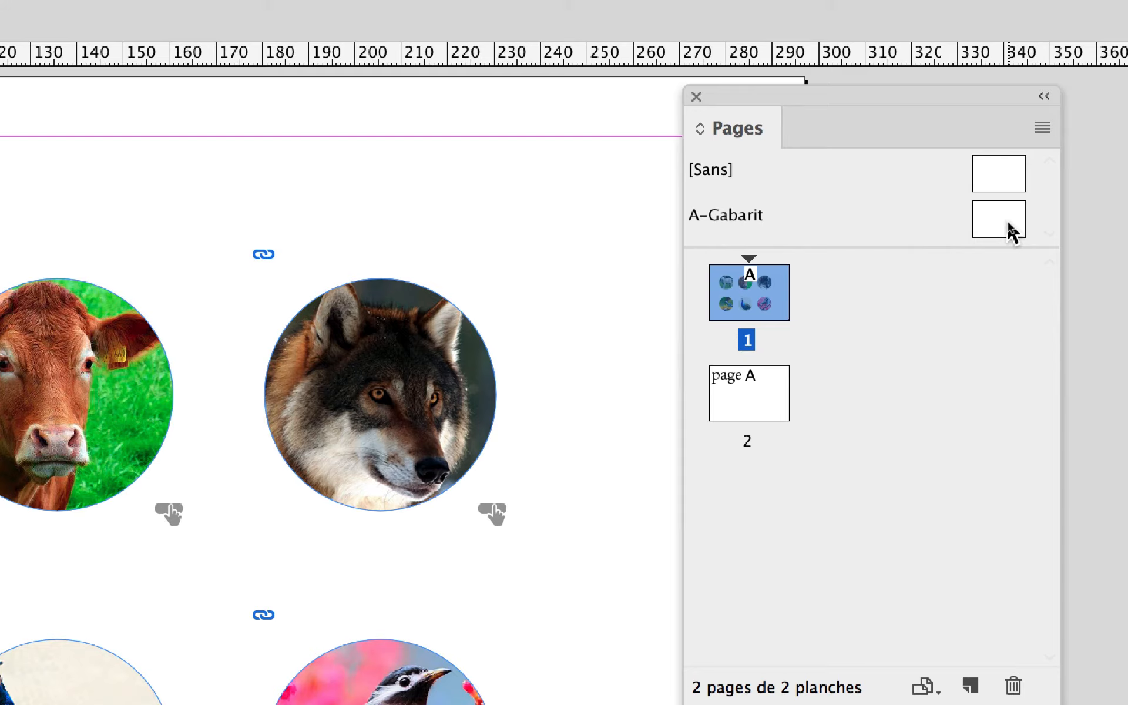
{"action": "left_click", "coordinate": [1008, 227]}
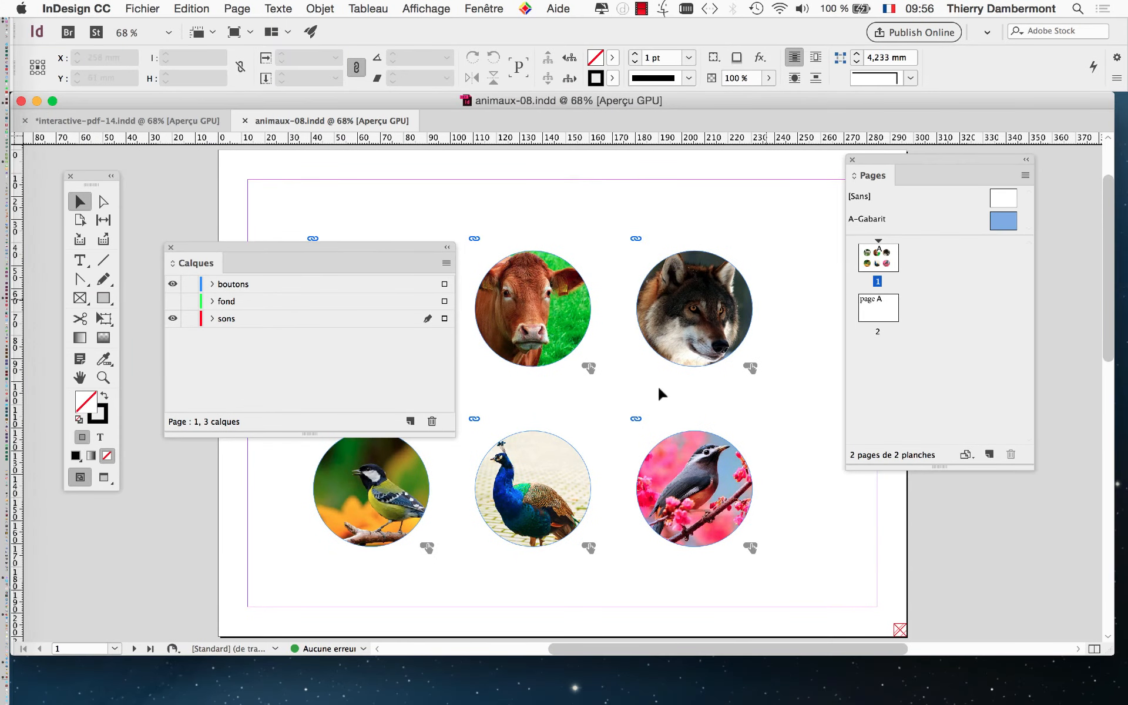
{"action": "double_click", "coordinate": [998, 222]}
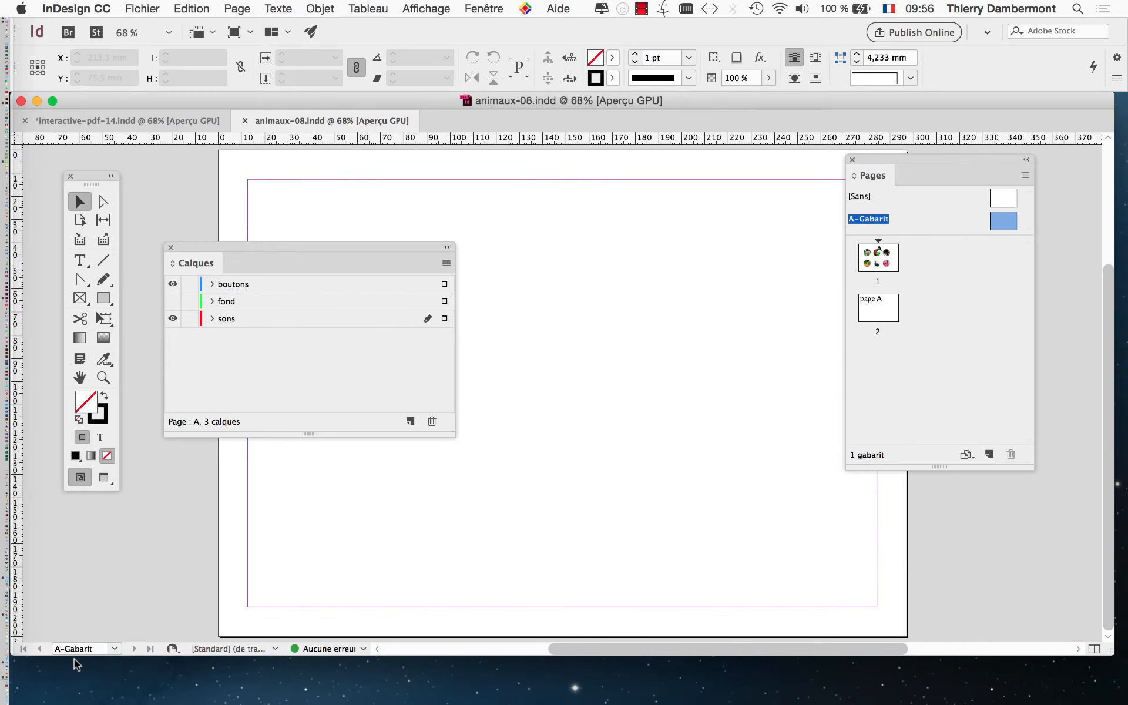
Rearrange the Pages and Calques panels around the master page and display the layer commands to check the "Coller selon les calques" option
{"action": "left_click_drag", "start_coordinate": [885, 157], "coordinate": [1000, 174]}
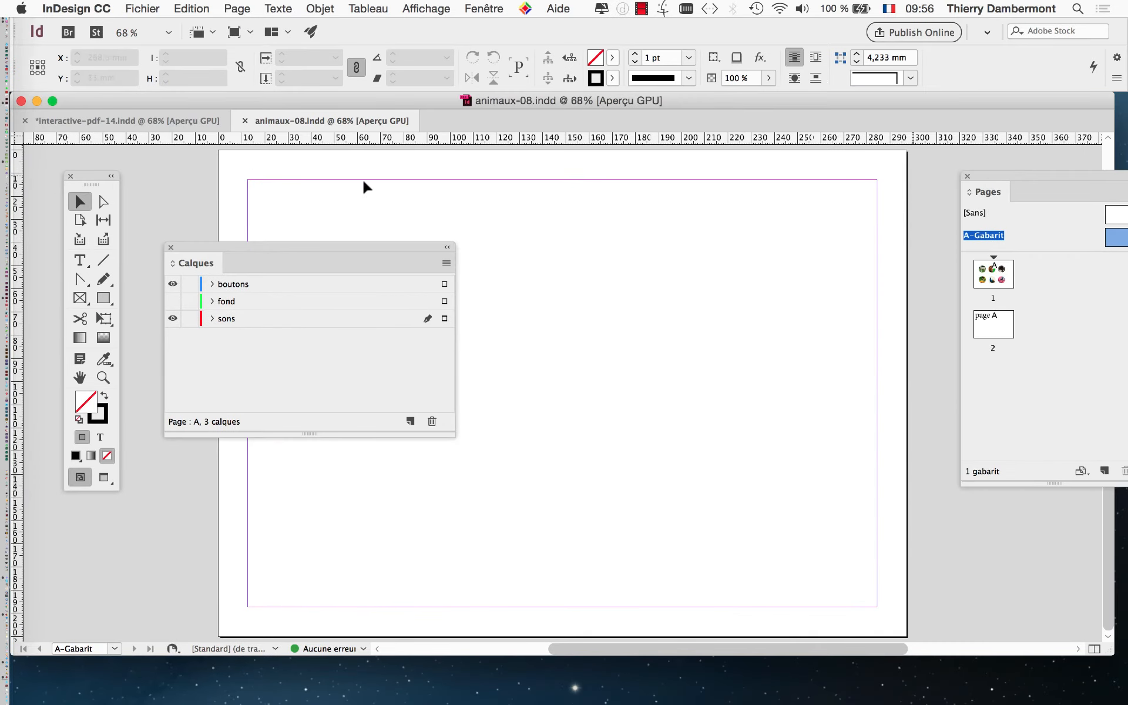
{"action": "left_click_drag", "start_coordinate": [228, 248], "coordinate": [467, 249]}
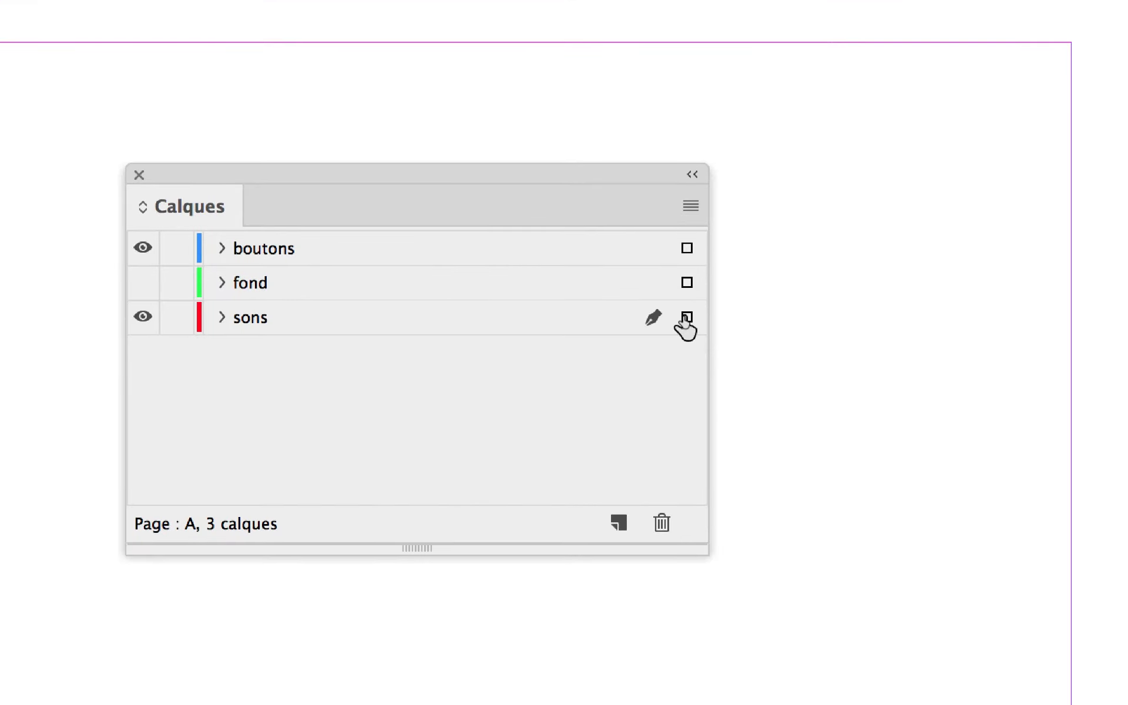
{"action": "left_click", "coordinate": [691, 206]}
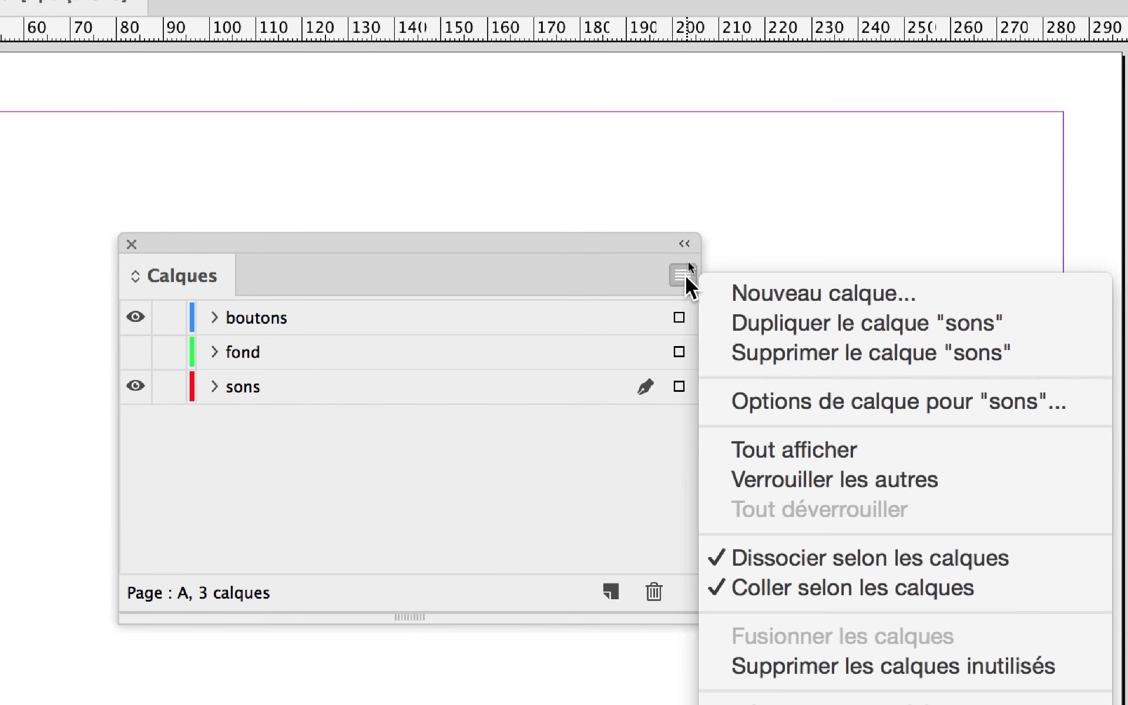